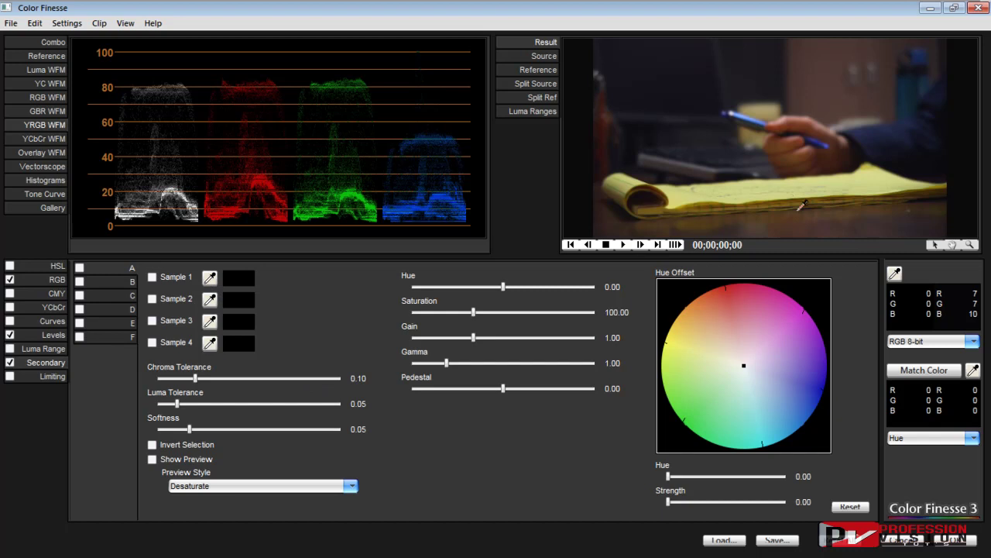
- Sample the bright yellow page of the notepad as Sample 1 and preview the selection in Alpha style
click(875, 172)
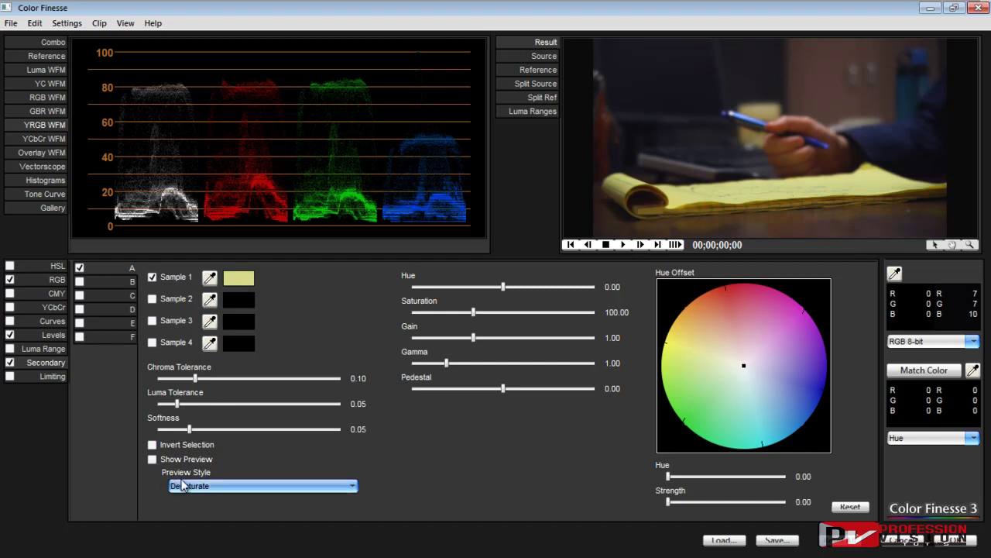
click(244, 484)
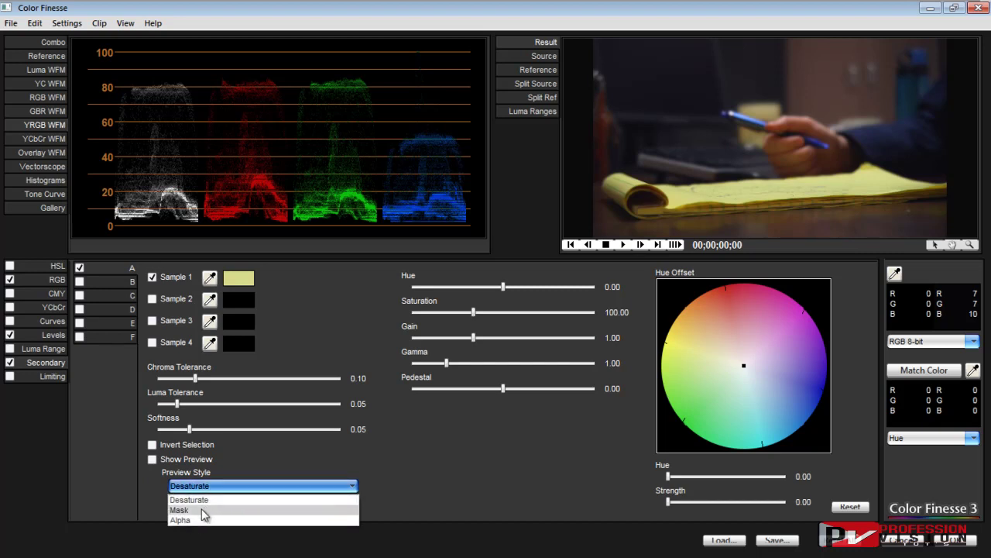
click(196, 520)
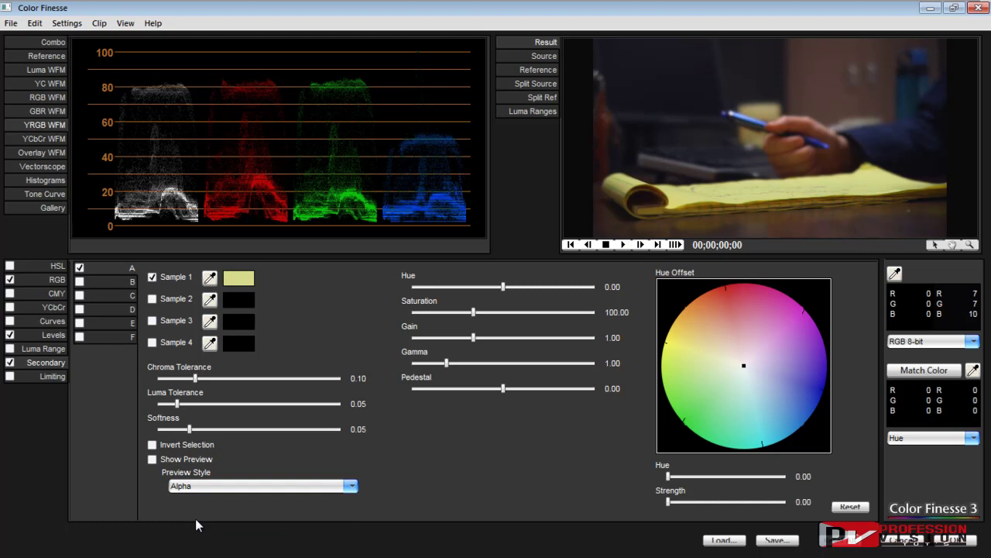
click(153, 459)
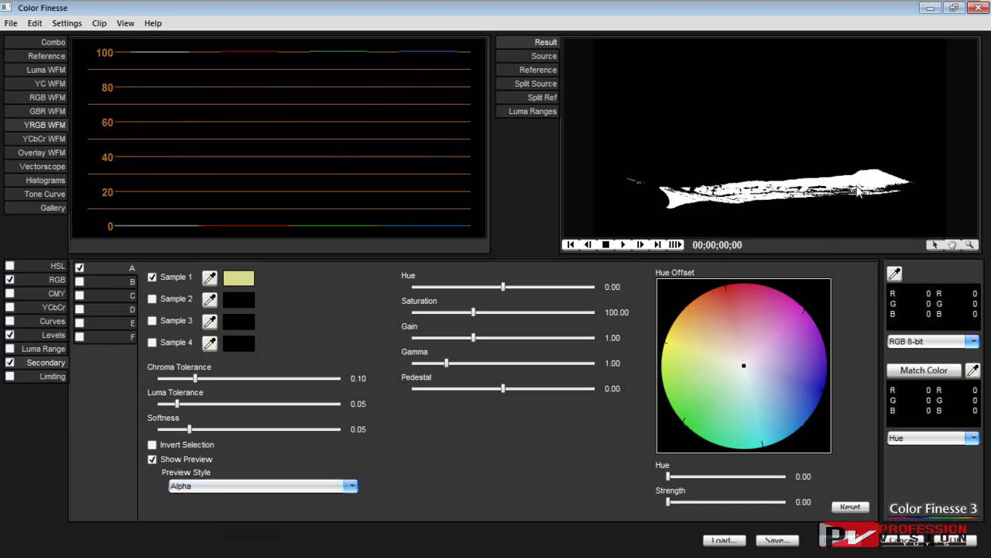
- Check the selection in the Desaturate preview style, and hide the preview again
click(353, 486)
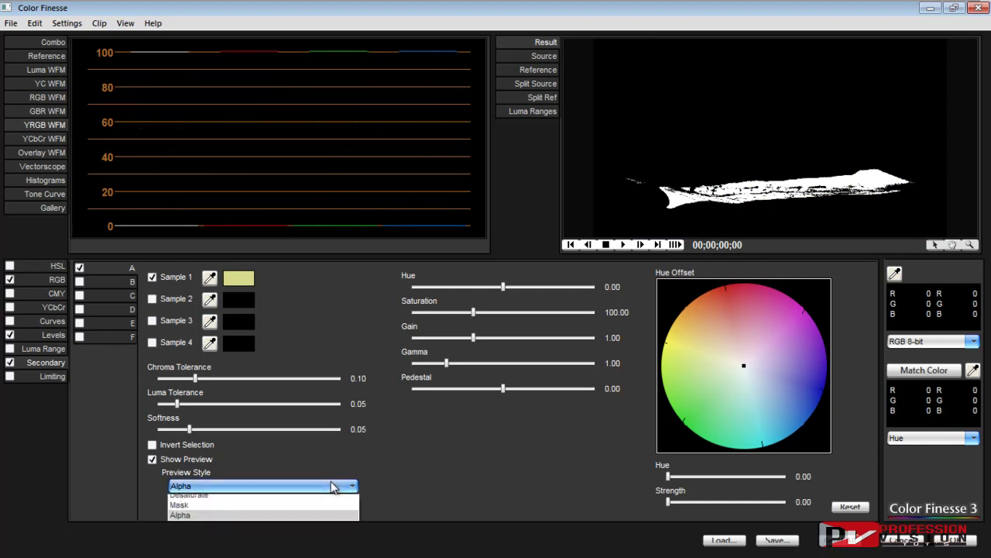
click(258, 498)
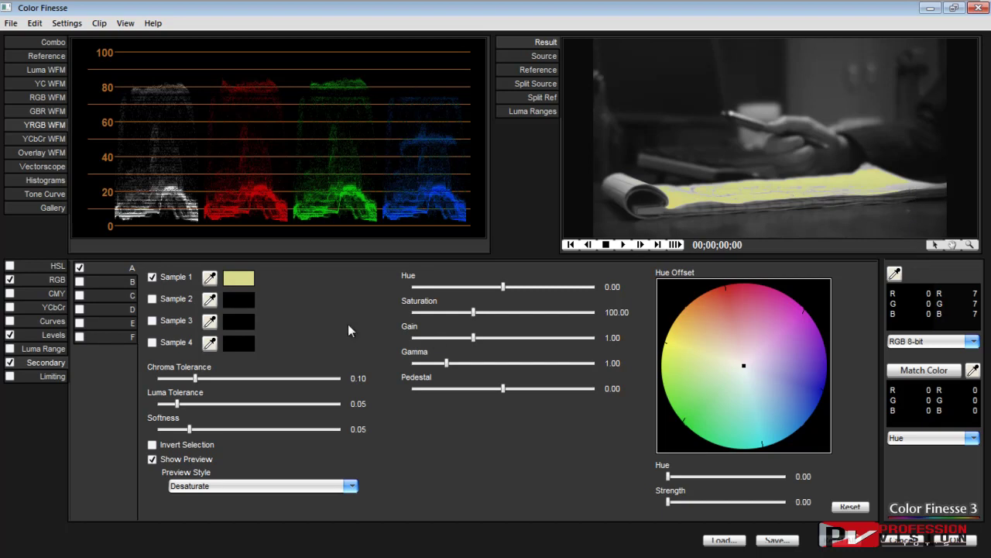
click(152, 459)
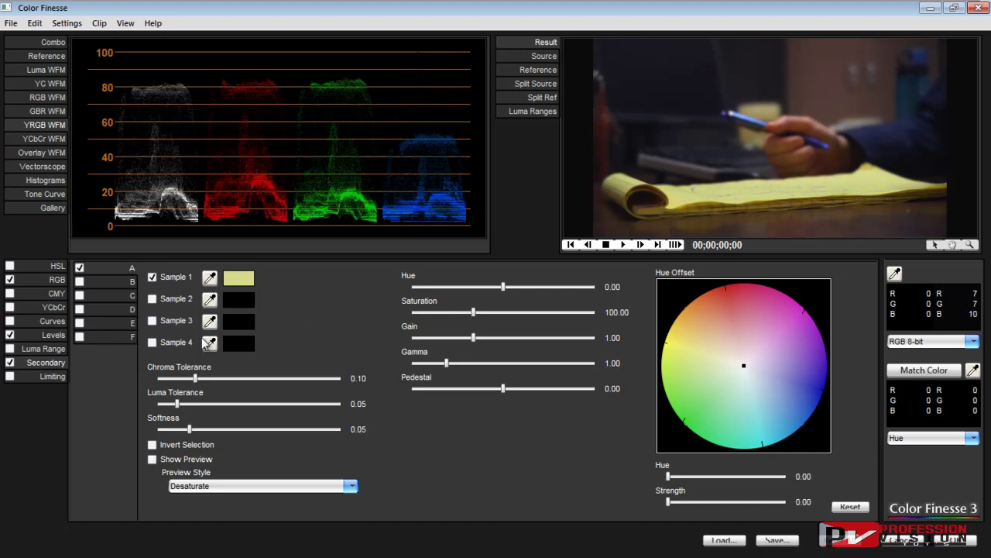
- Try two spots at the notepad's right end as Sample 2, previewing the selection after each
click(923, 182)
click(152, 459)
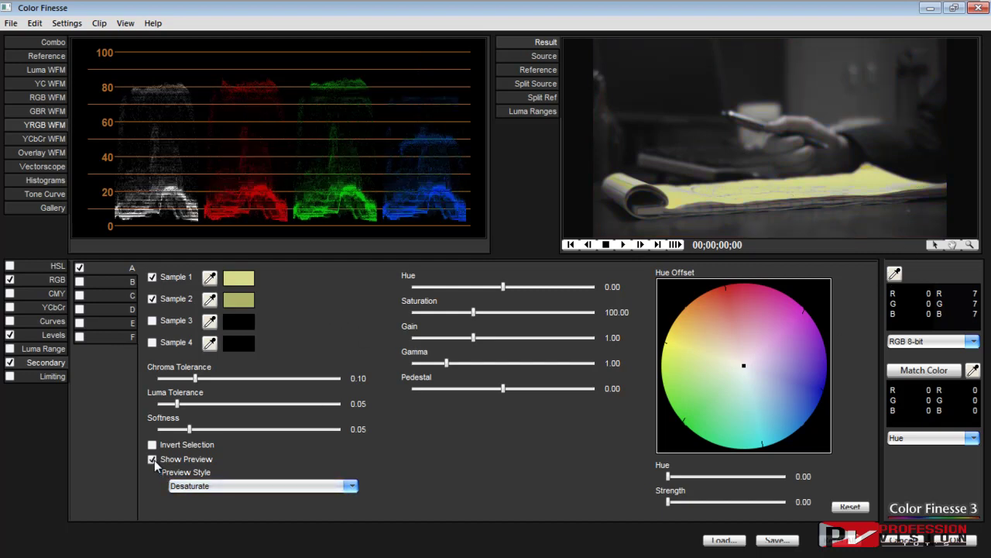
click(152, 459)
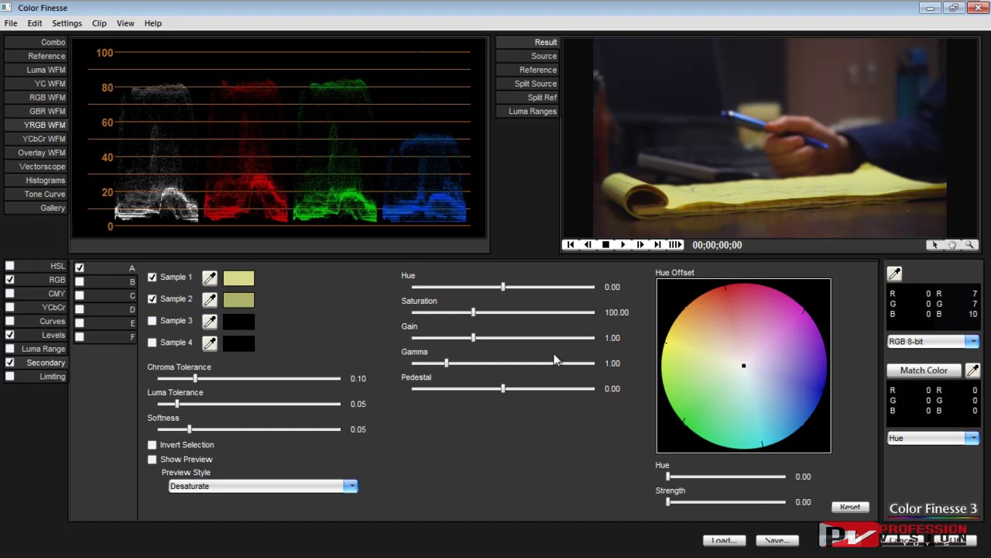
click(938, 184)
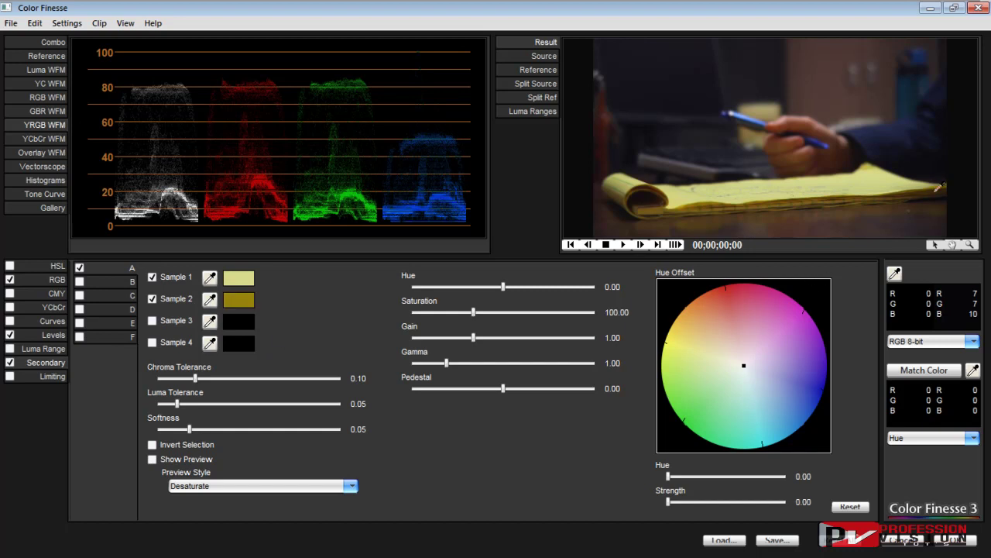
click(152, 459)
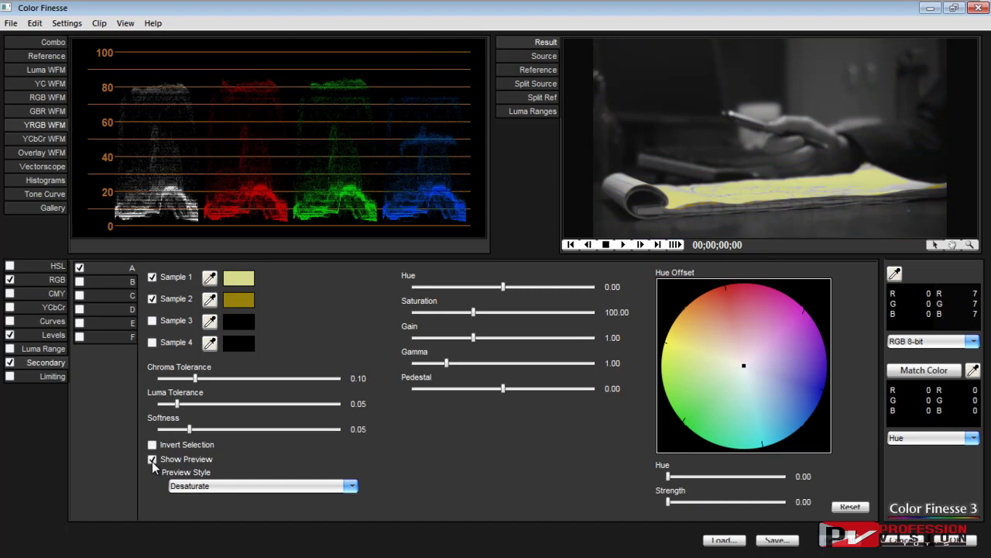
click(153, 460)
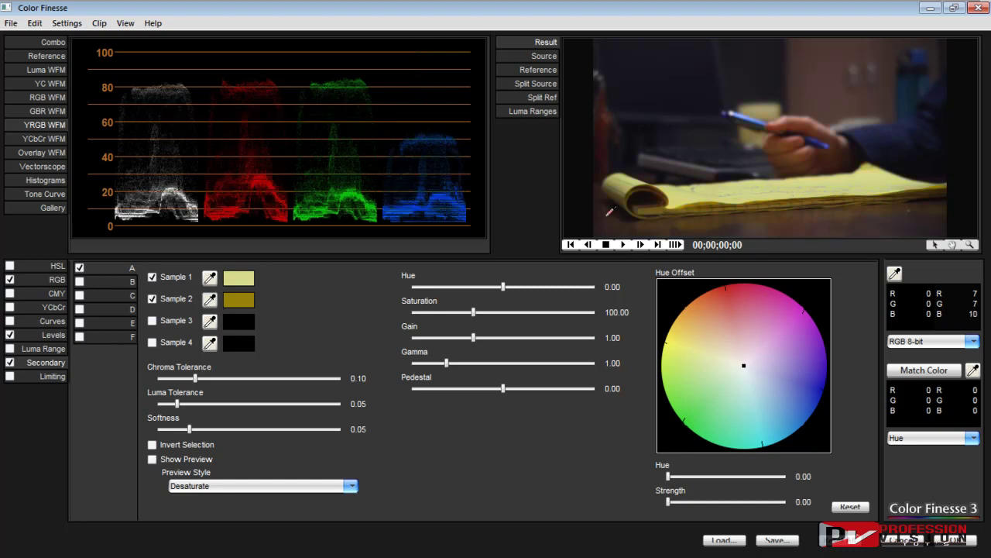
- Try the rolled-up page at the notepad's left end as Sample 2, and check the selection preview
click(630, 180)
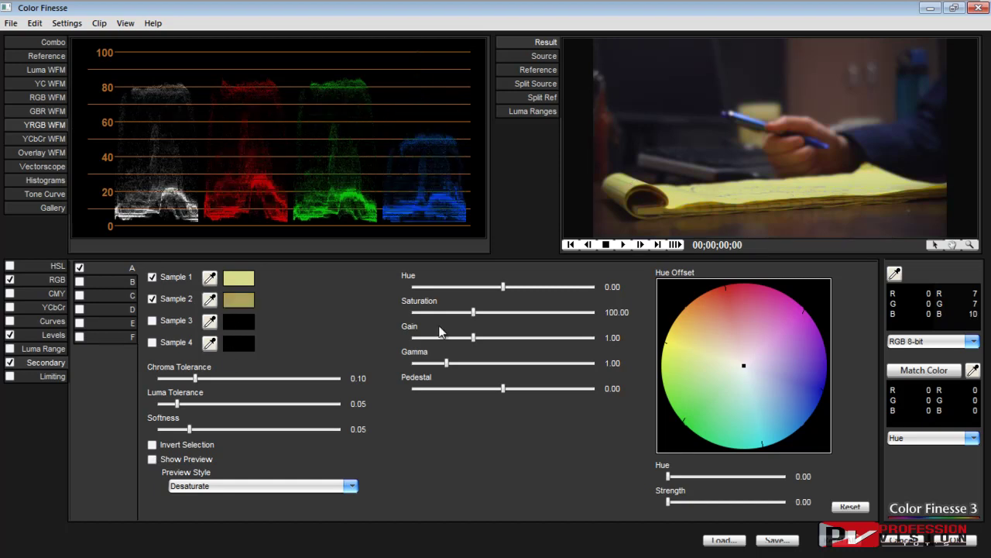
click(153, 460)
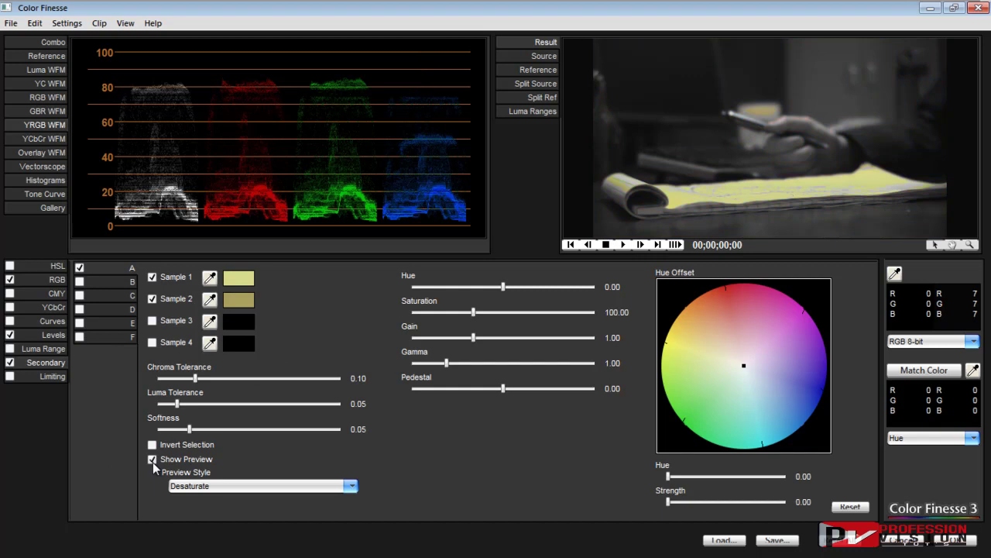
click(153, 460)
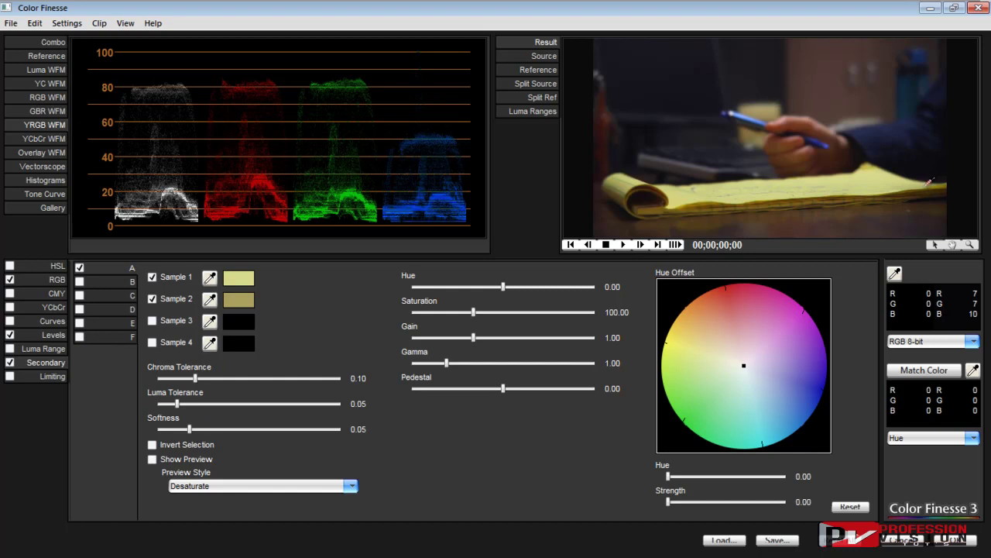
- Try a yellow spot on the notepad beside the rolled page as Sample 3, and check the selection preview
click(674, 206)
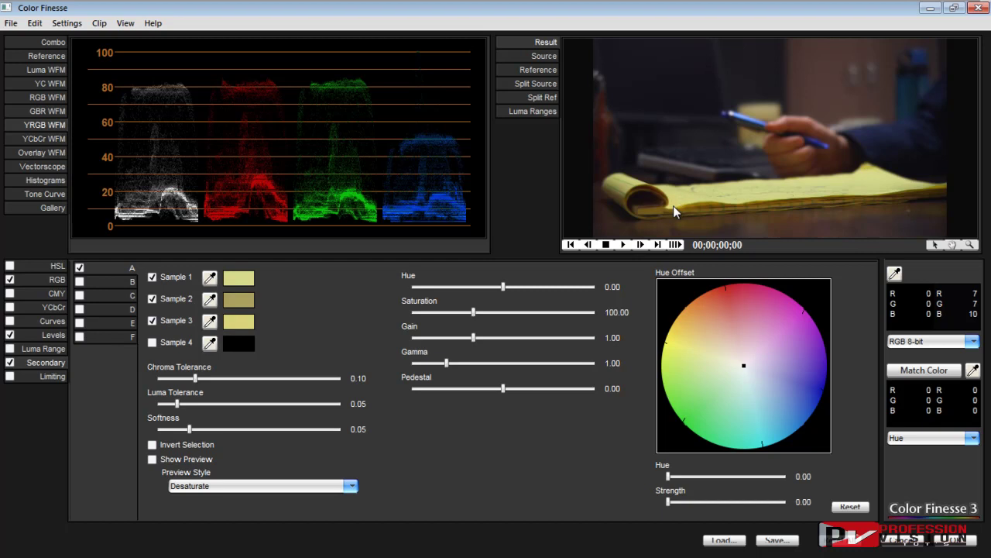
click(153, 460)
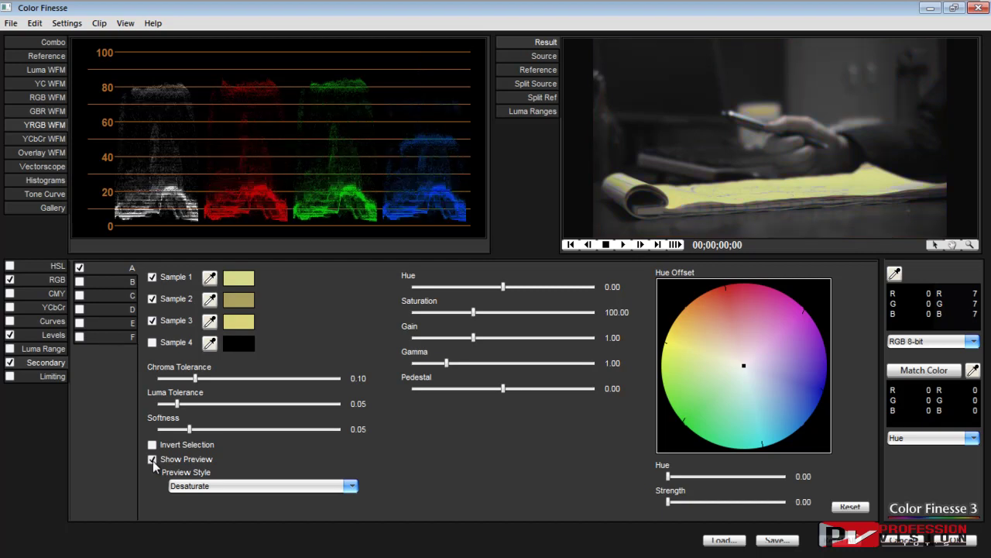
click(153, 460)
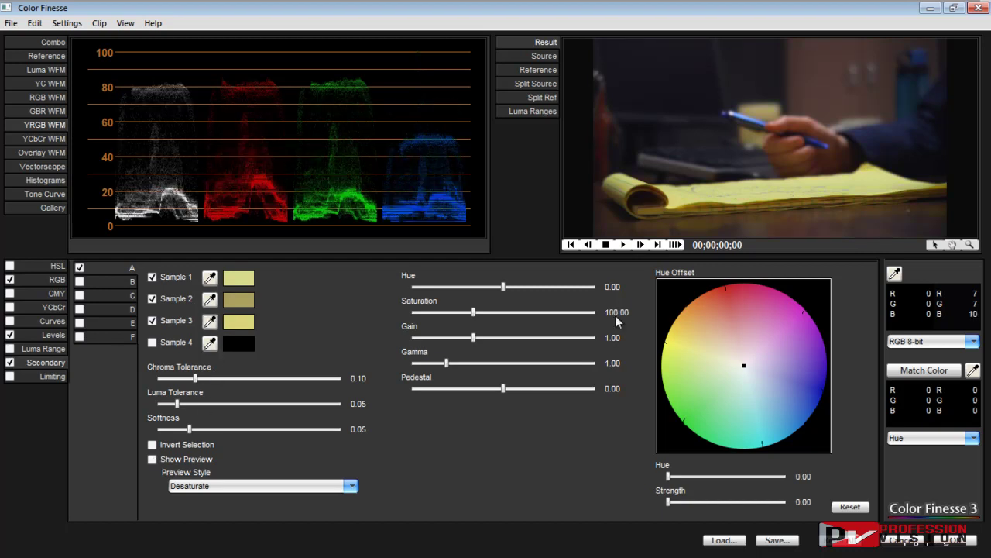
- Resample Sample 3 from the shaded brown edge below the notepad's page, and check the selection preview
click(210, 320)
click(701, 204)
click(152, 459)
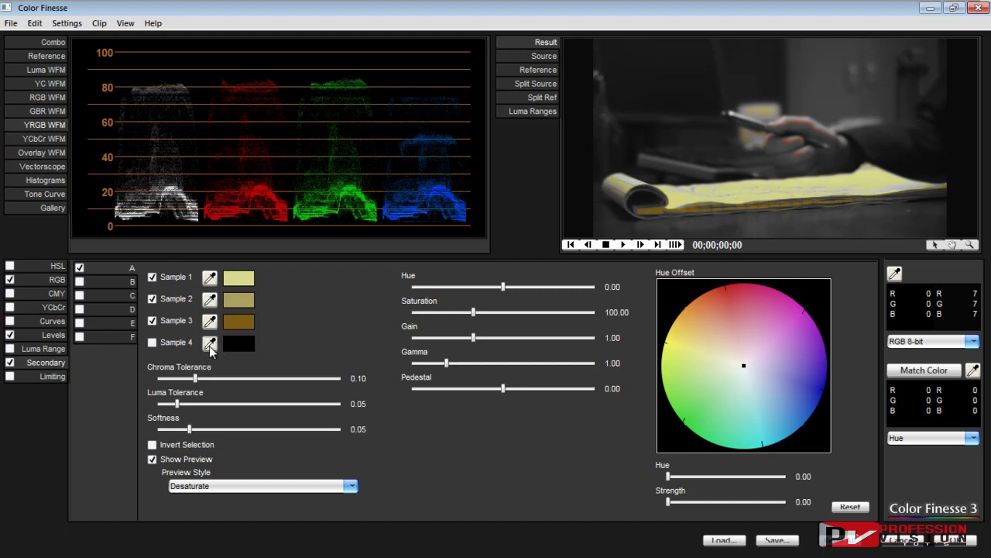
click(152, 459)
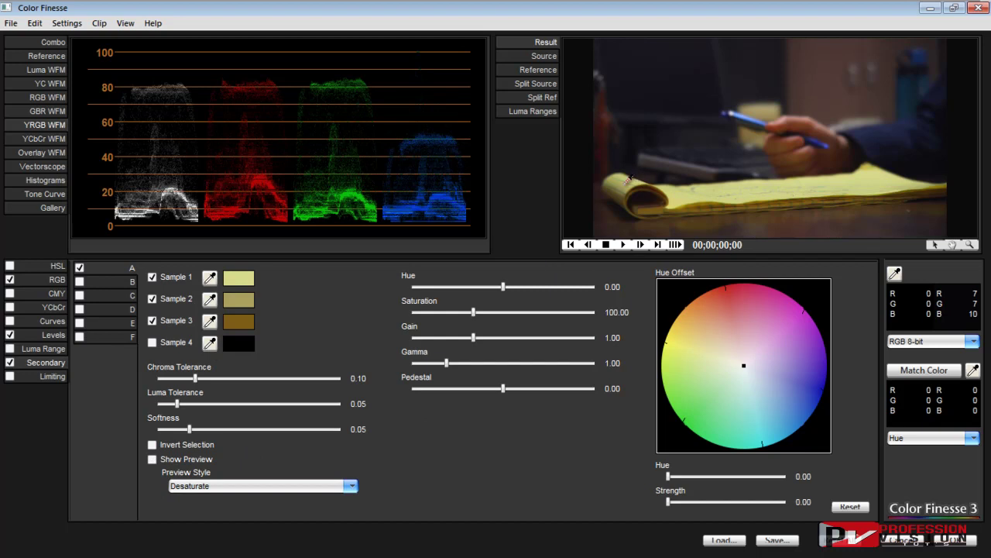
- Sample the outside of the notepad's rolled-up page as Sample 4, and check the selection preview
click(624, 185)
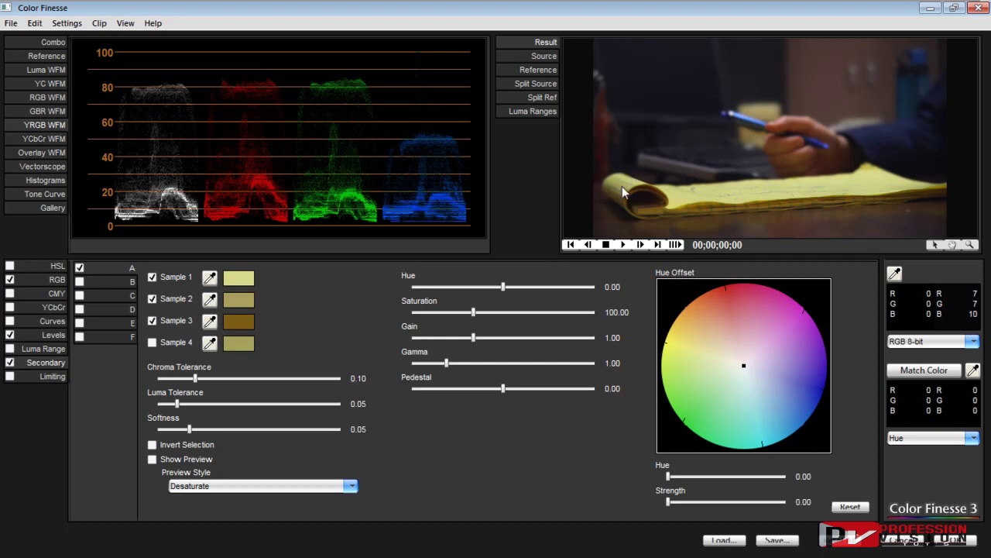
click(153, 459)
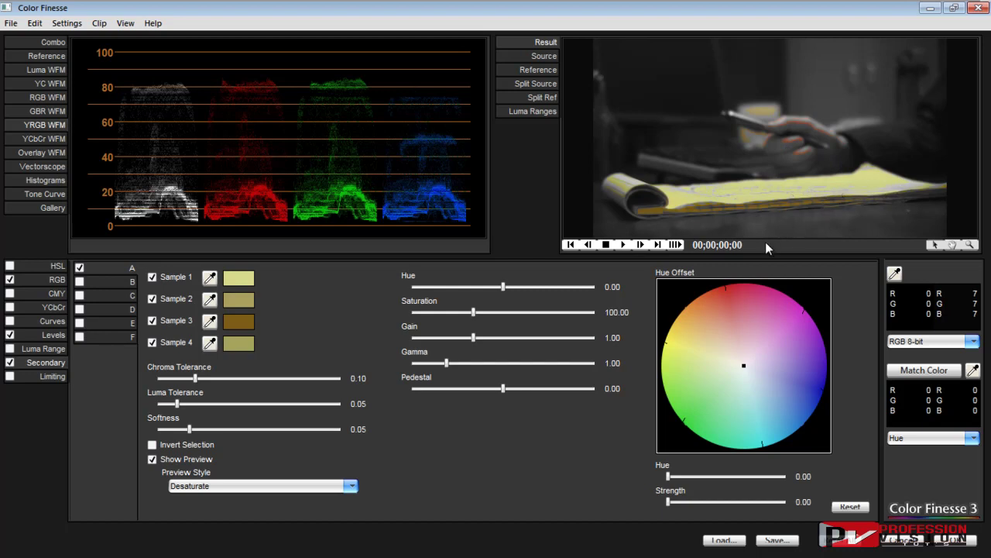
click(151, 460)
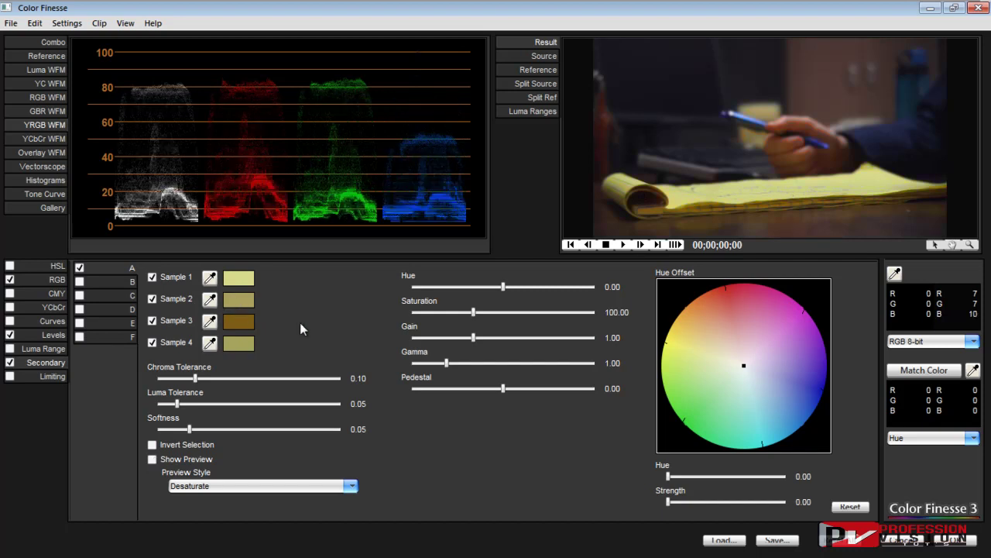
- Try resampling Sample 2 beside the roll and from the dark lower-right edge of the notepad, and check the selection preview
click(209, 301)
click(680, 202)
click(211, 300)
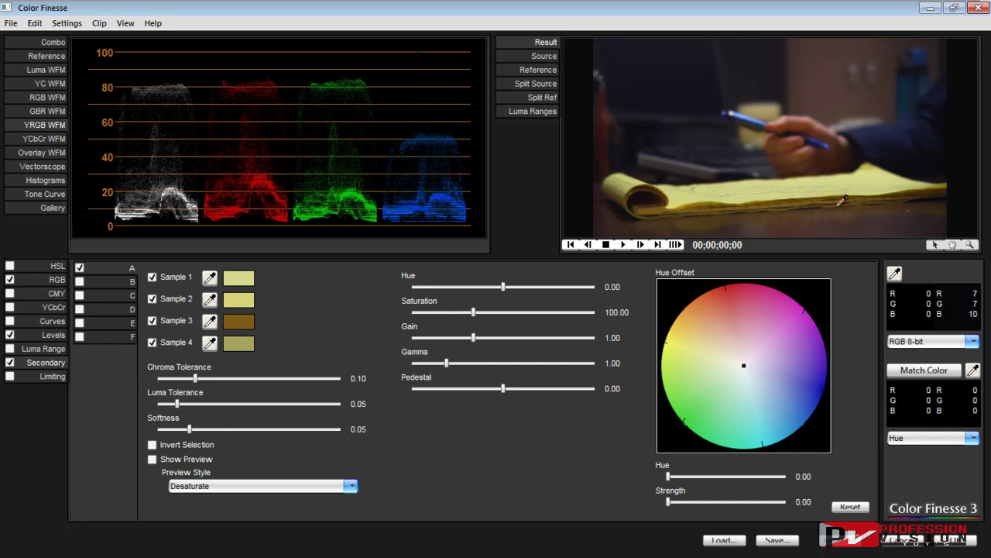
click(923, 195)
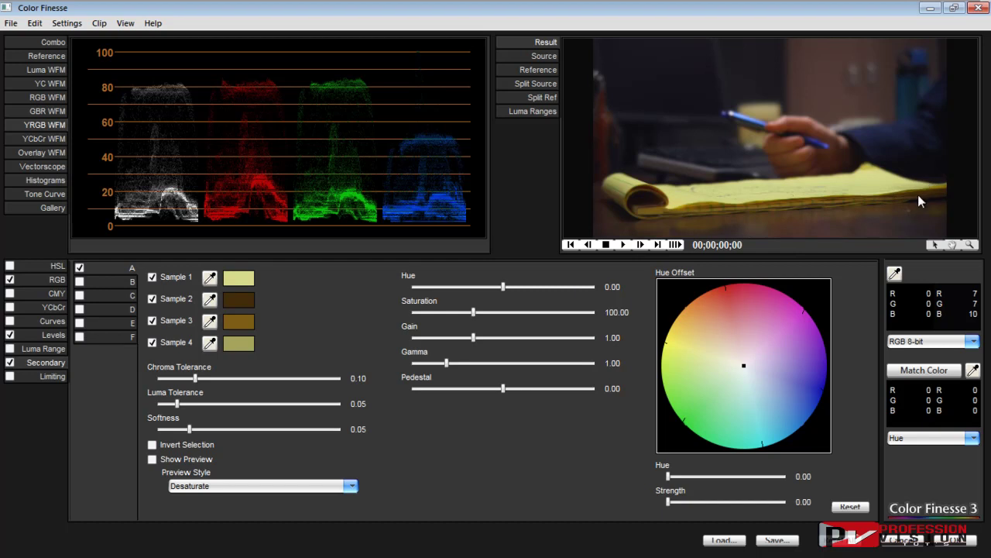
click(153, 459)
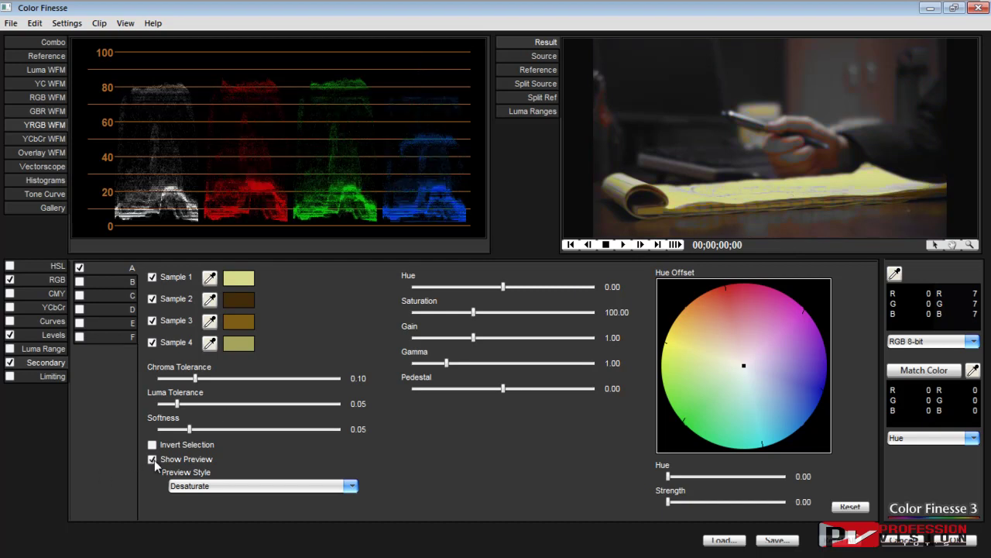
click(153, 460)
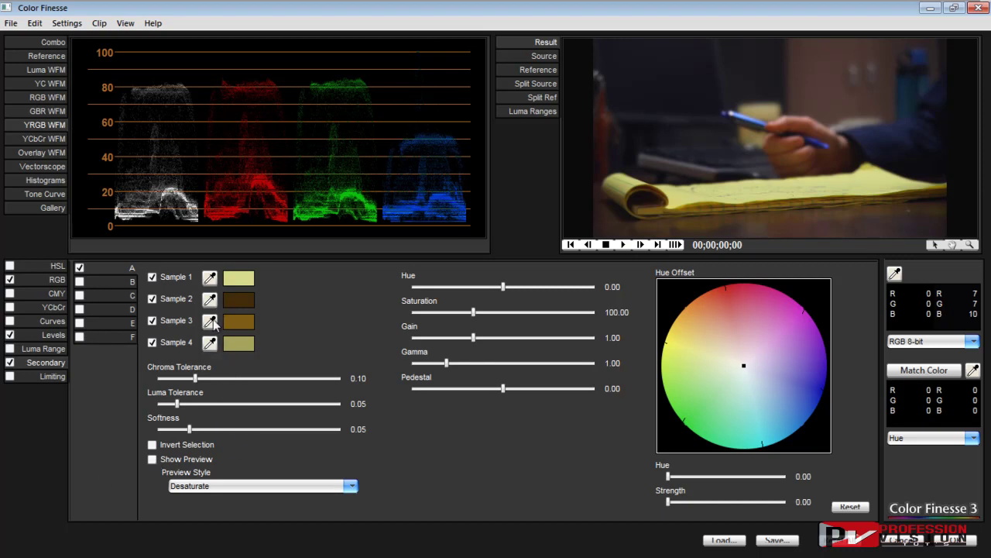
- Resample Sample 2 from the bright middle of the notepad page, and check the selection preview
click(755, 187)
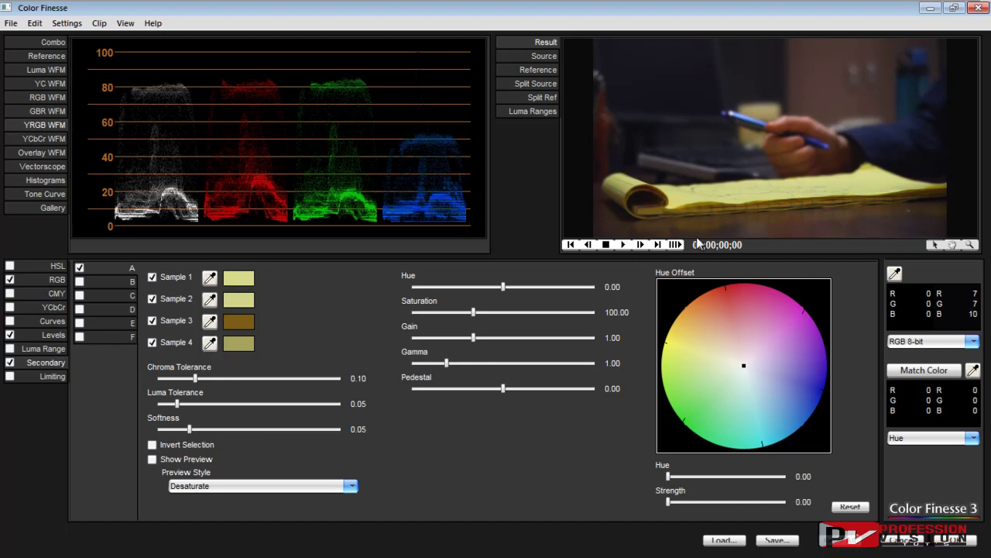
click(153, 461)
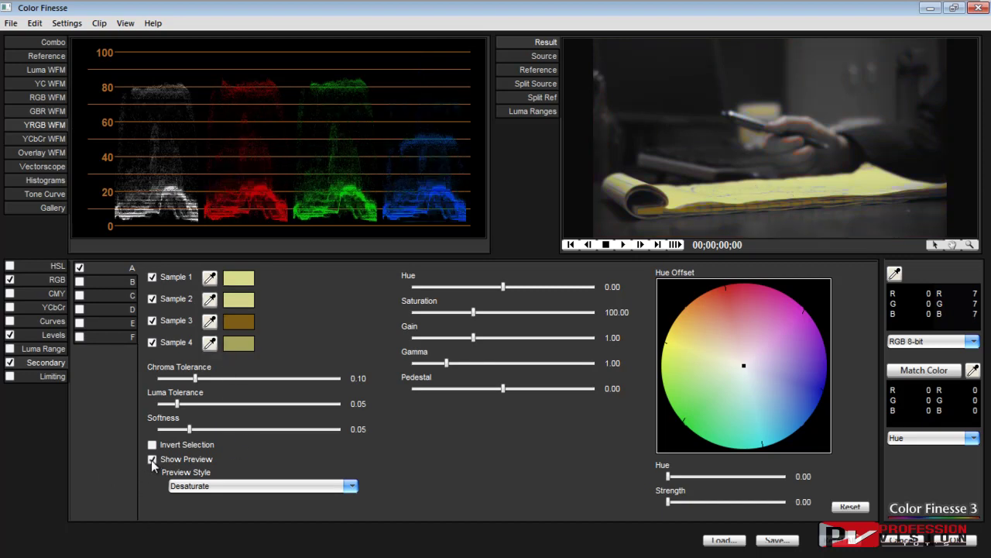
click(153, 460)
- Switch the preview style to Alpha, inspect the combined selection, and hide the preview
click(171, 485)
key(Down)
key(Down)
key(Return)
click(153, 460)
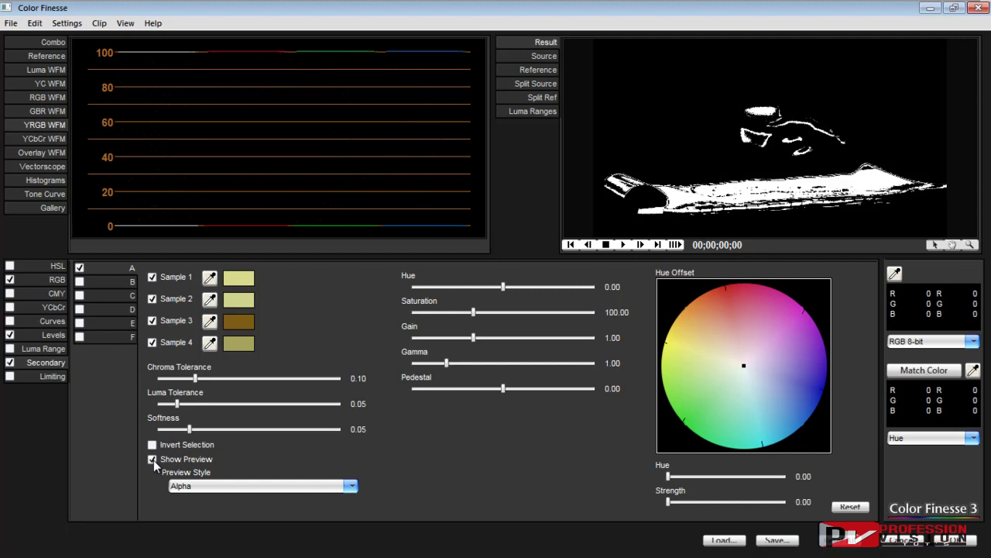
click(152, 460)
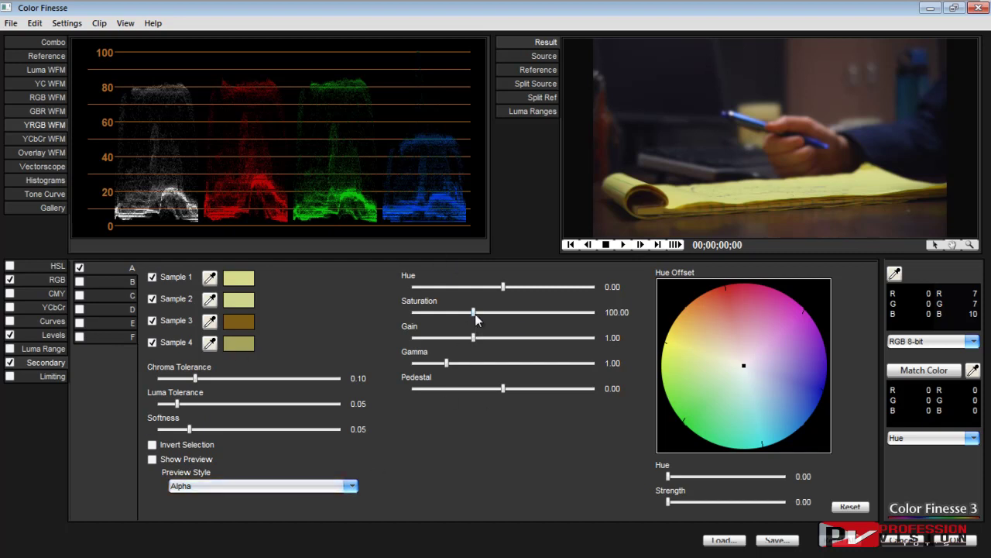
- Tone down the selected yellow with saturation 67.35, pedestal -0.03, gamma 1.10 and gain about 0.9
mouse_move(474, 313)
mouse_down()
mouse_move(443, 314)
mouse_move(455, 315)
mouse_up()
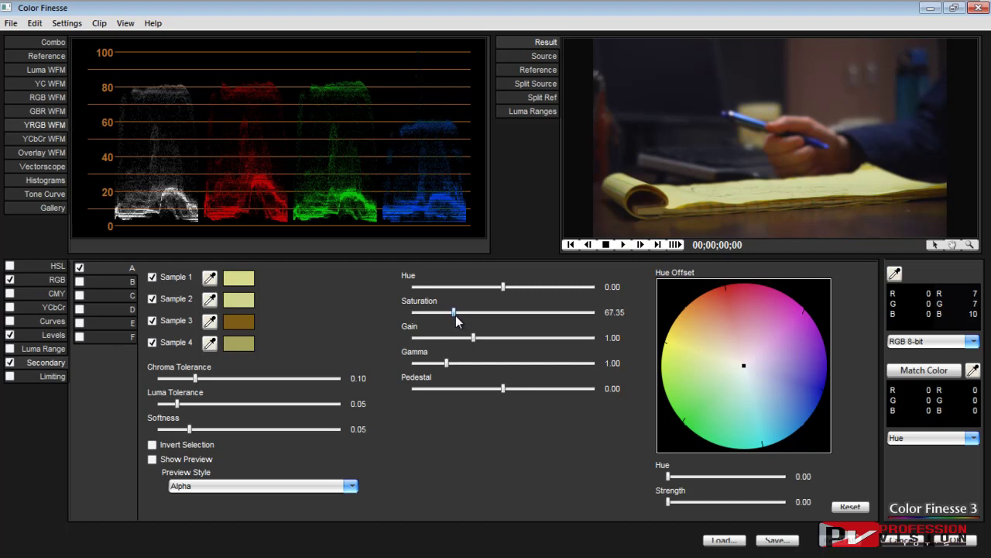
drag(501, 390, 498, 388)
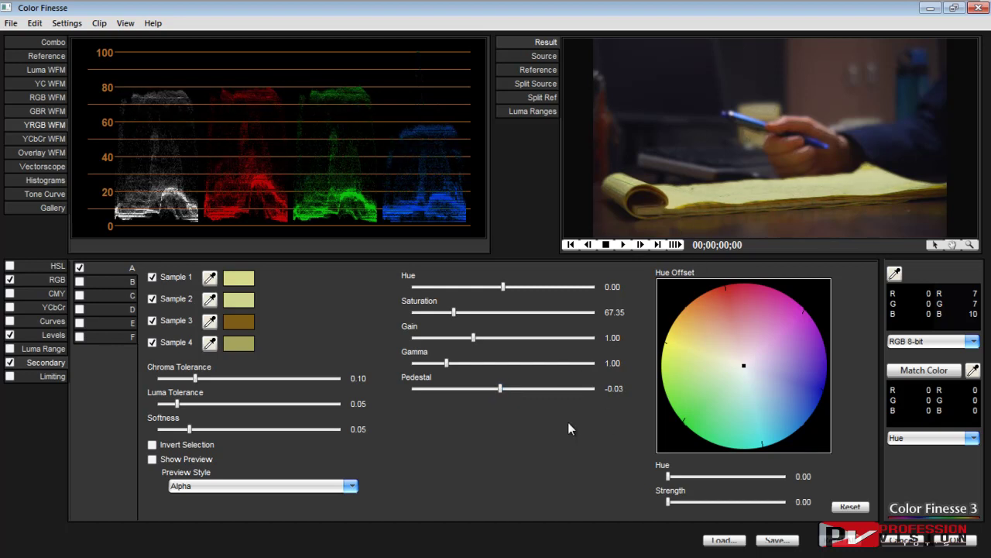
drag(447, 363, 468, 343)
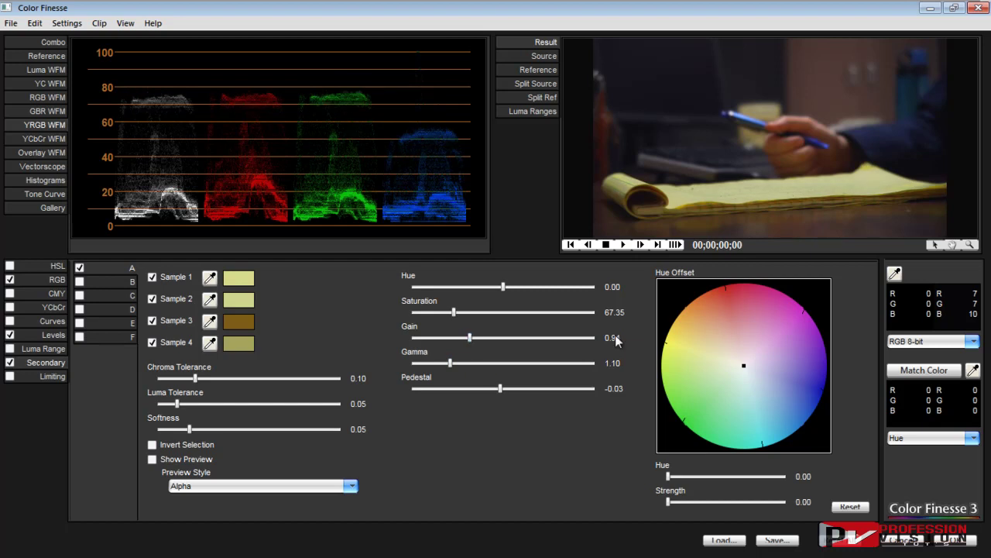
- Brighten the midtones slightly in the master input levels, and compare the result with the source image
click(56, 336)
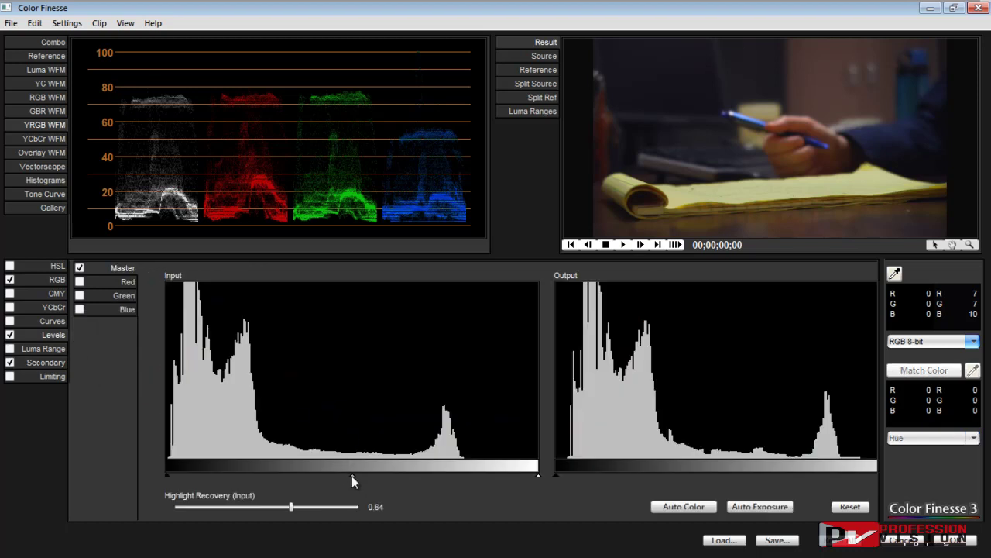
mouse_move(342, 476)
mouse_down()
mouse_move(325, 475)
mouse_move(345, 478)
mouse_up()
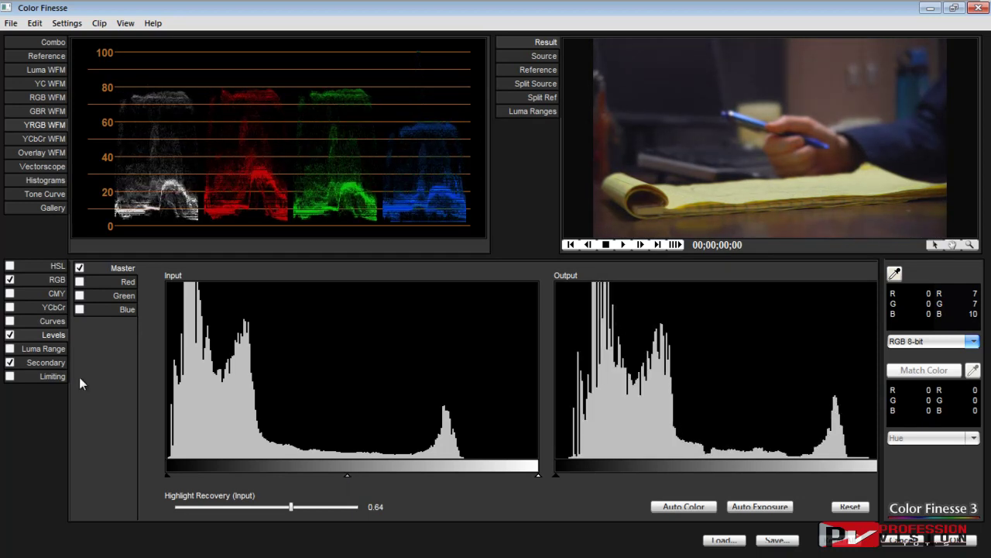
click(52, 363)
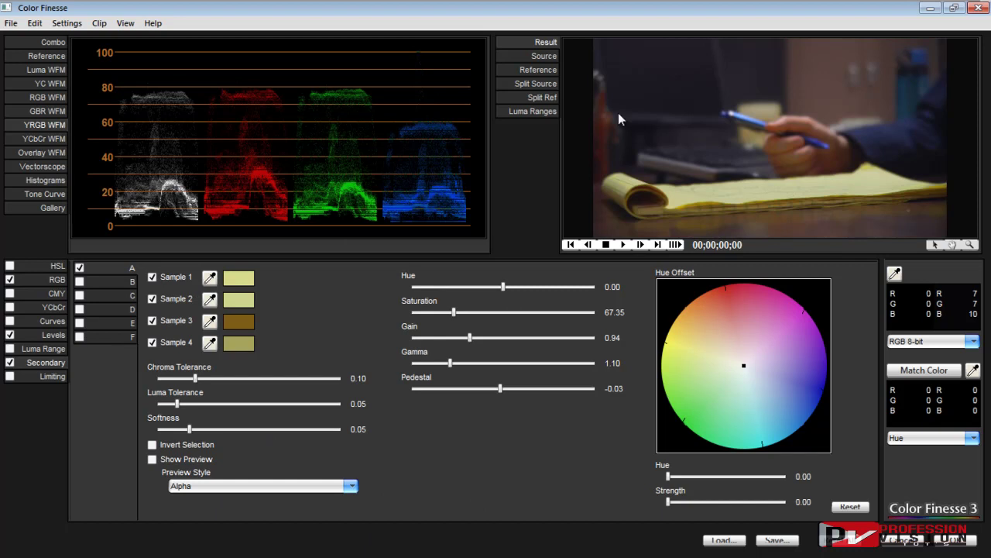
click(542, 57)
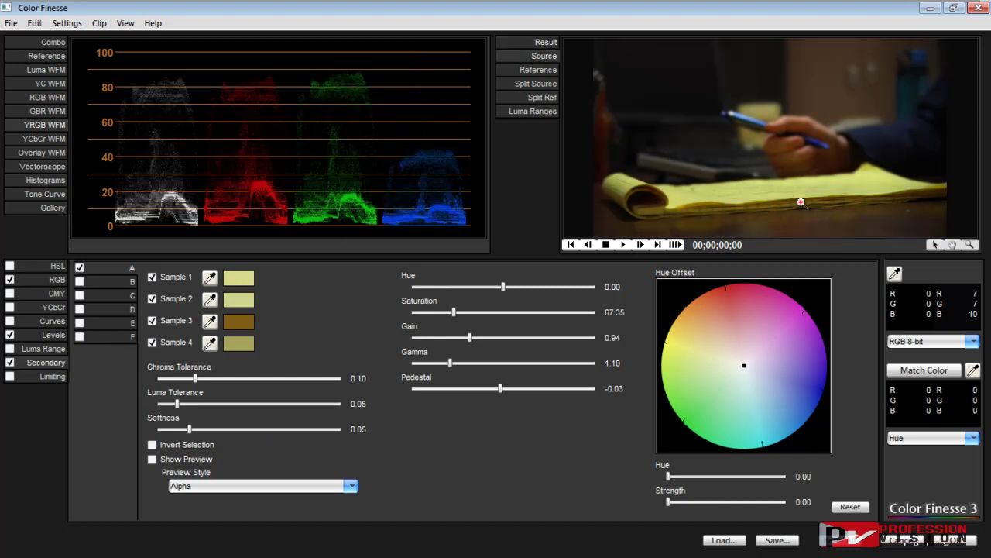
click(537, 43)
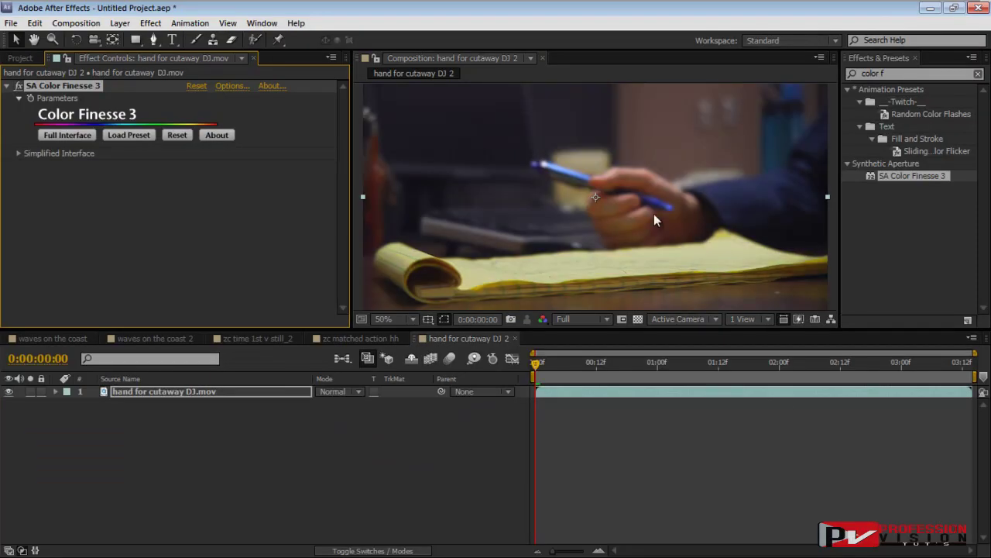
- Duplicate the hand for cutaway DJ.mov layer in the composition
key(comma)
click(232, 415)
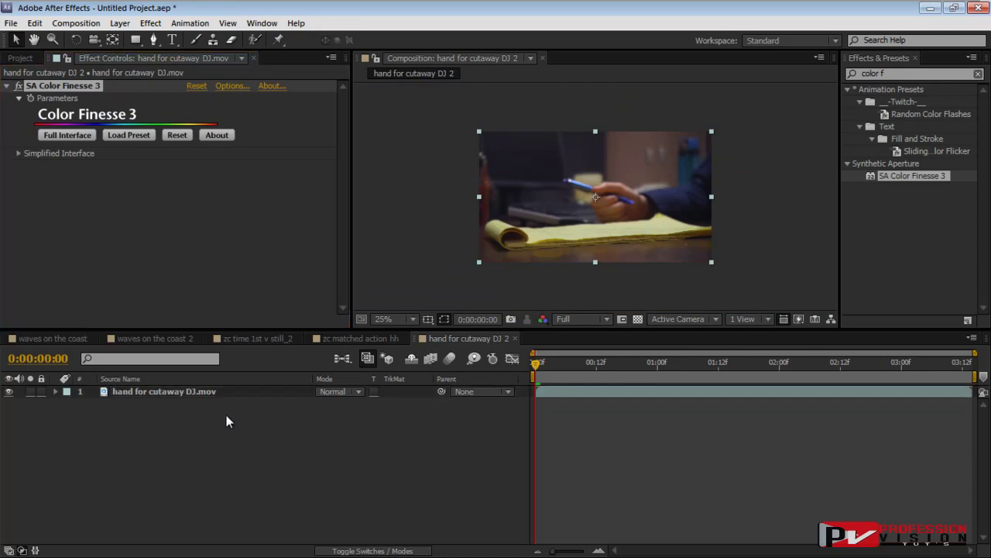
click(190, 394)
key(ctrl+d)
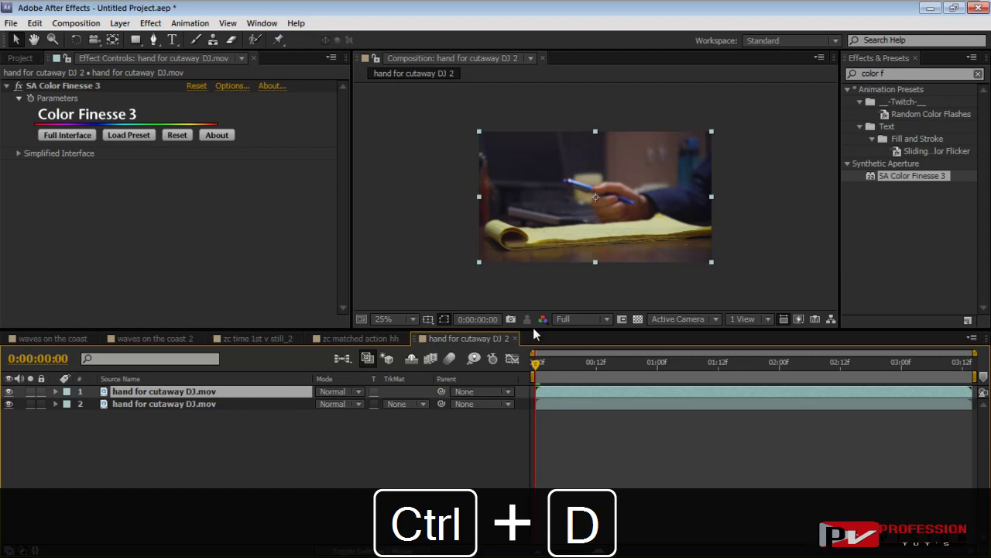
- Draw a closed Pen mask around the yellow notepad and its rolled end on the upper hand for cutaway DJ.mov layer
scroll(602, 233, up, 1)
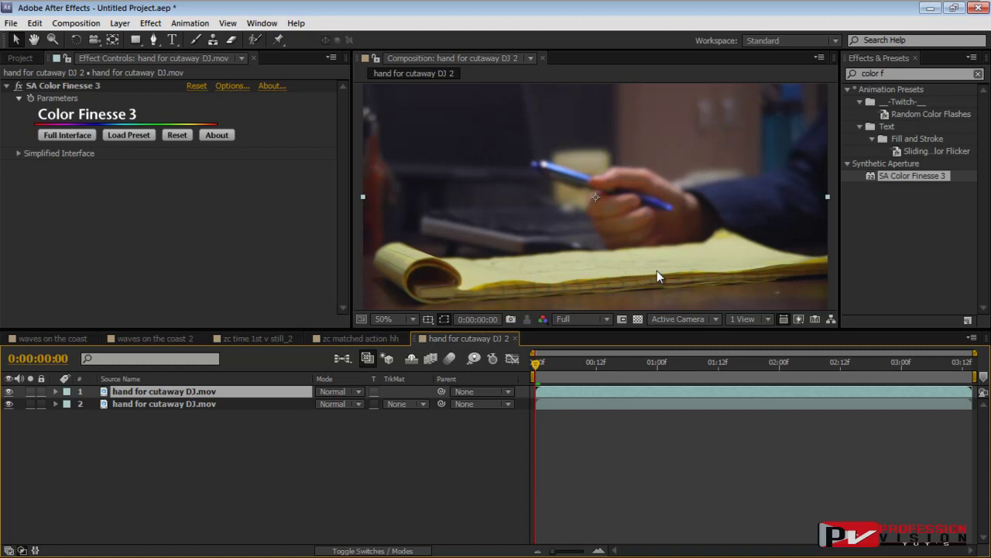
scroll(657, 271, down, 1)
click(153, 39)
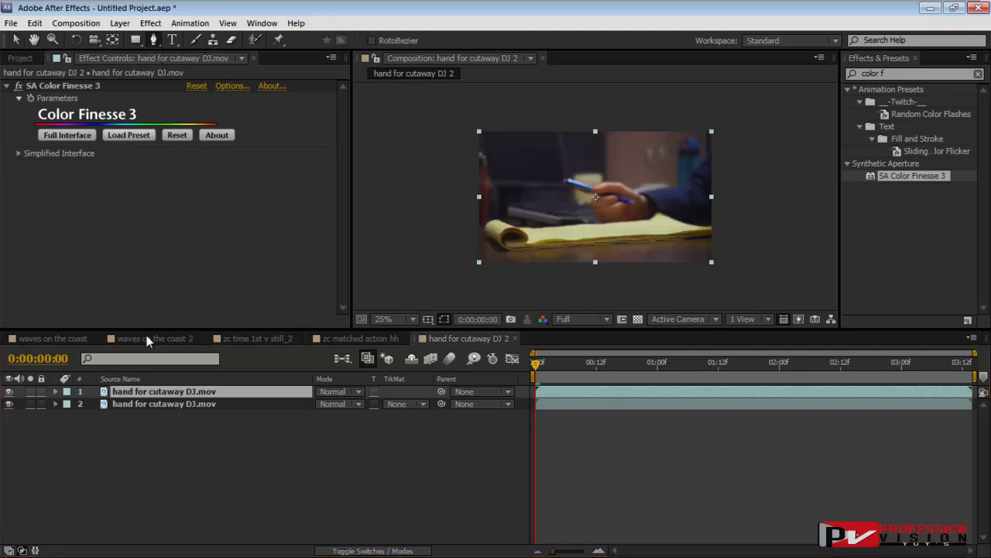
click(179, 389)
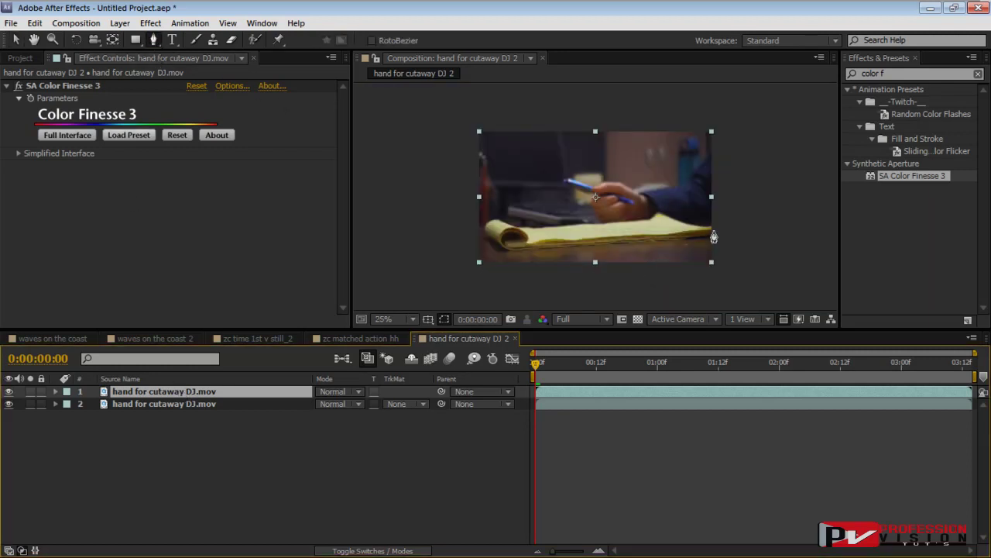
key(Return)
click(658, 213)
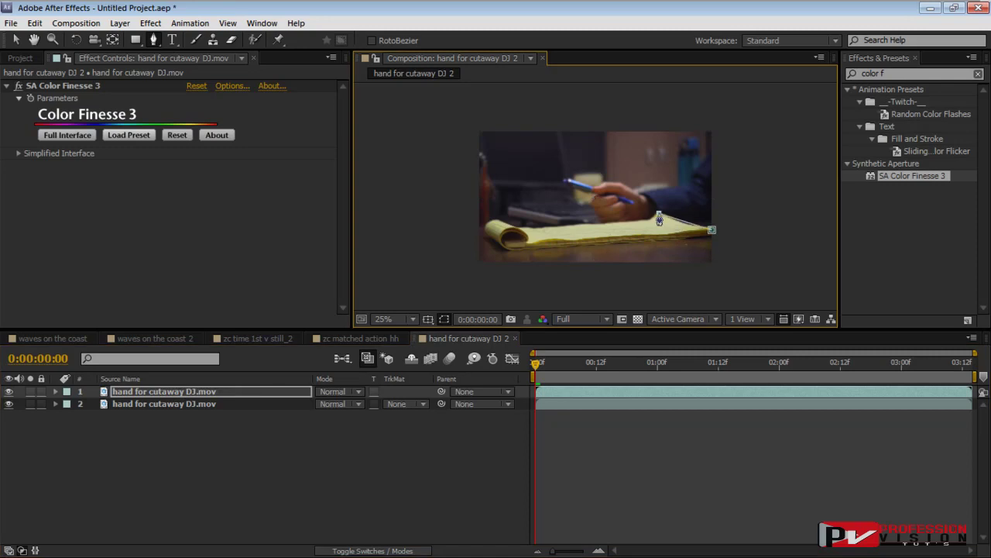
click(517, 226)
click(496, 221)
click(485, 225)
click(487, 235)
click(504, 249)
click(516, 251)
click(712, 230)
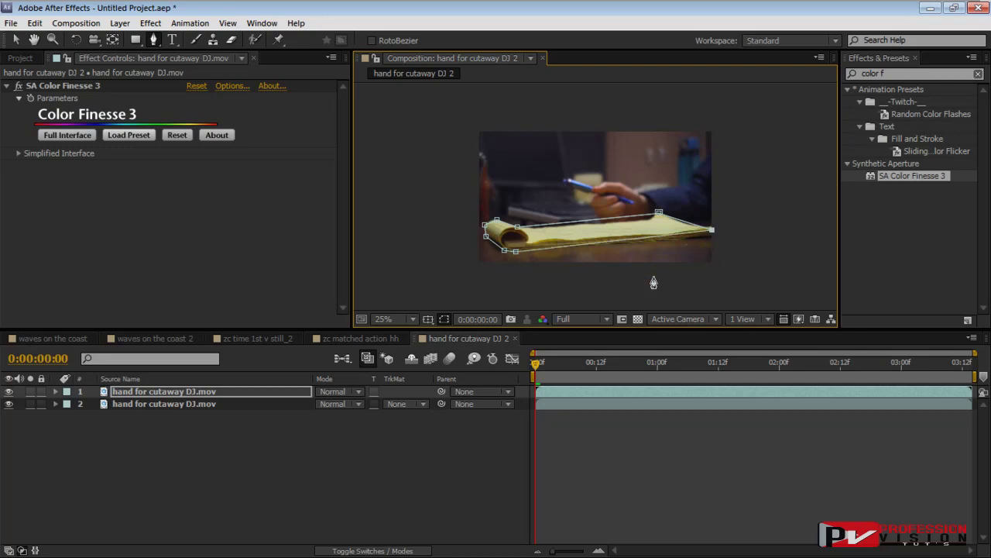
- Refine the mask at the notepad's right end by moving its corner point and adding a point so the page edge is enclosed
click(16, 40)
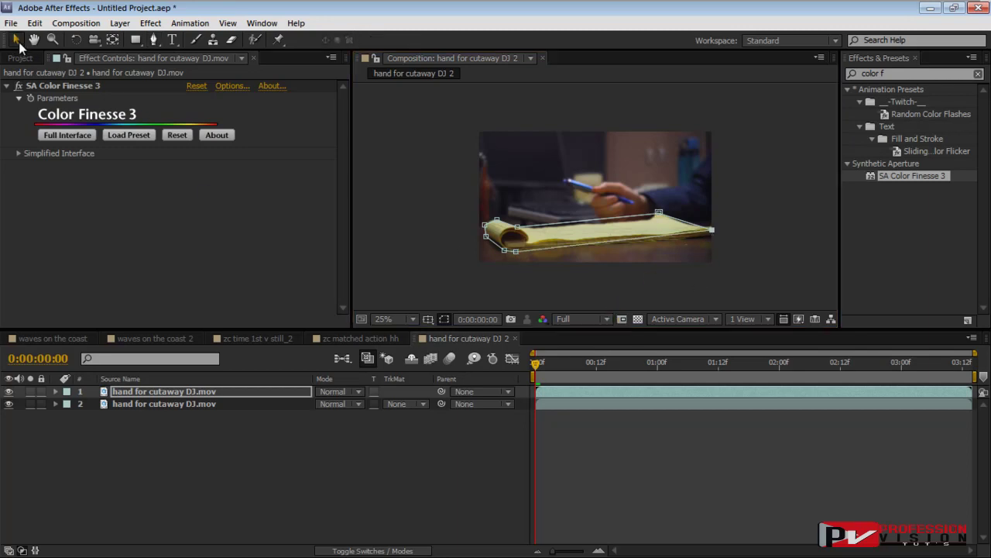
drag(715, 235, 718, 241)
drag(158, 41, 212, 56)
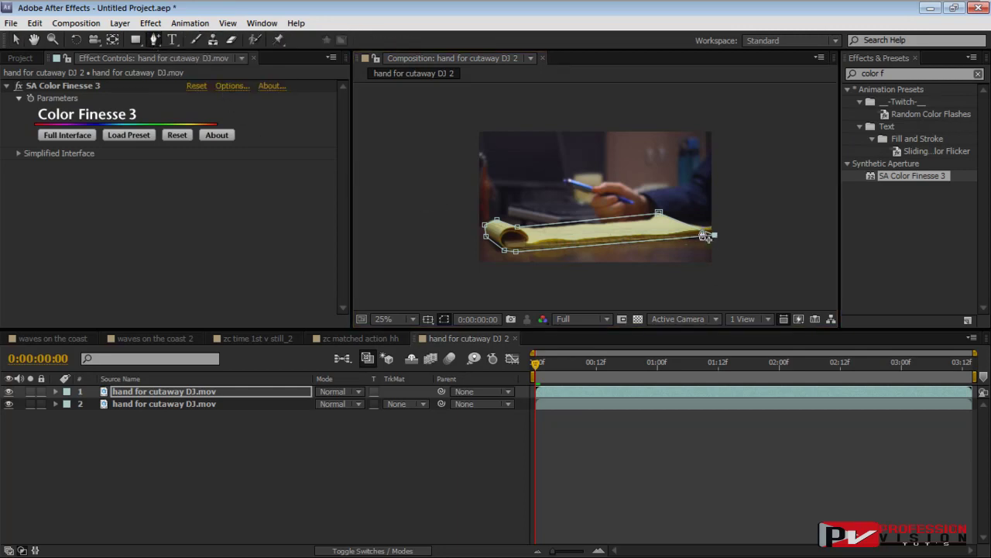
click(705, 237)
click(15, 39)
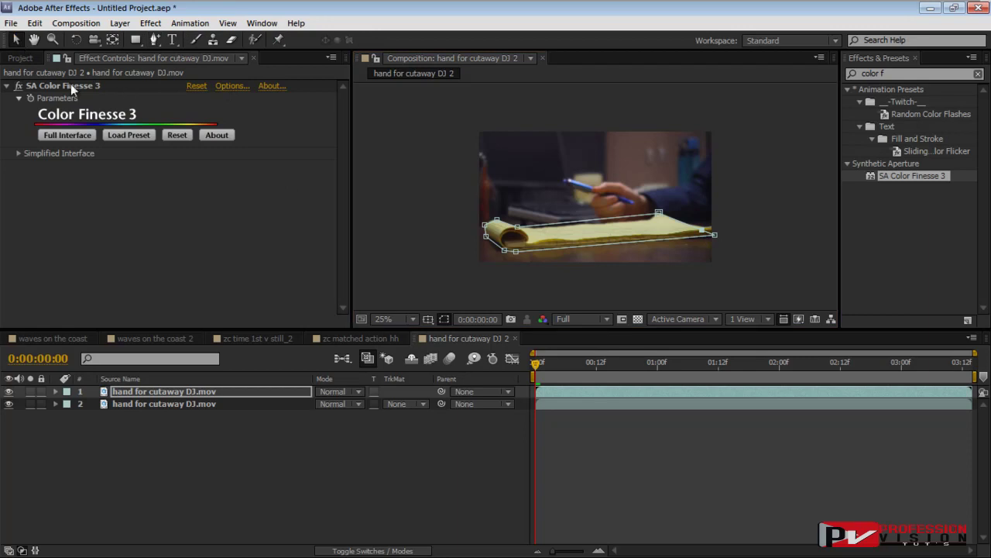
click(714, 236)
drag(716, 239, 713, 241)
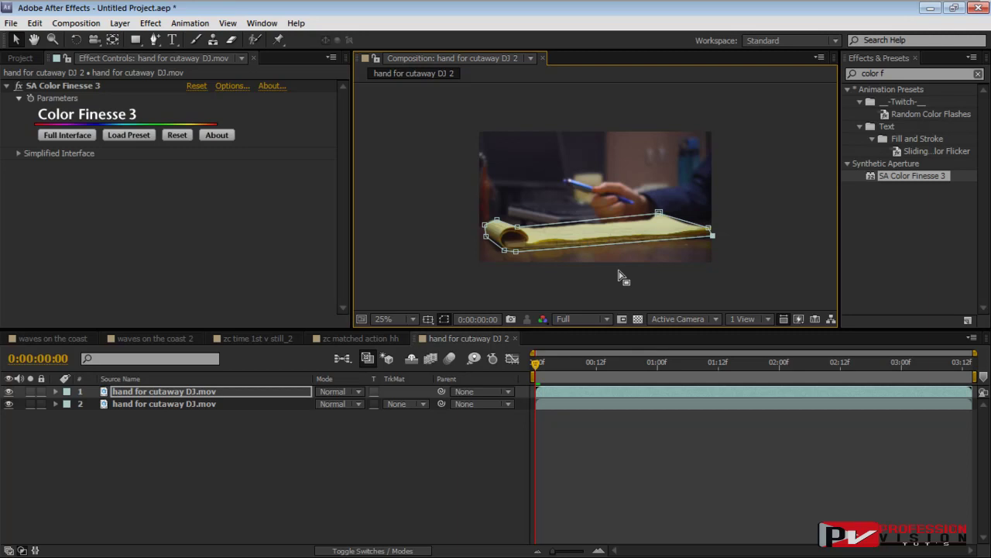
- Hide the lower video layer to check the masked notepad on its own, and show the layer again
click(261, 391)
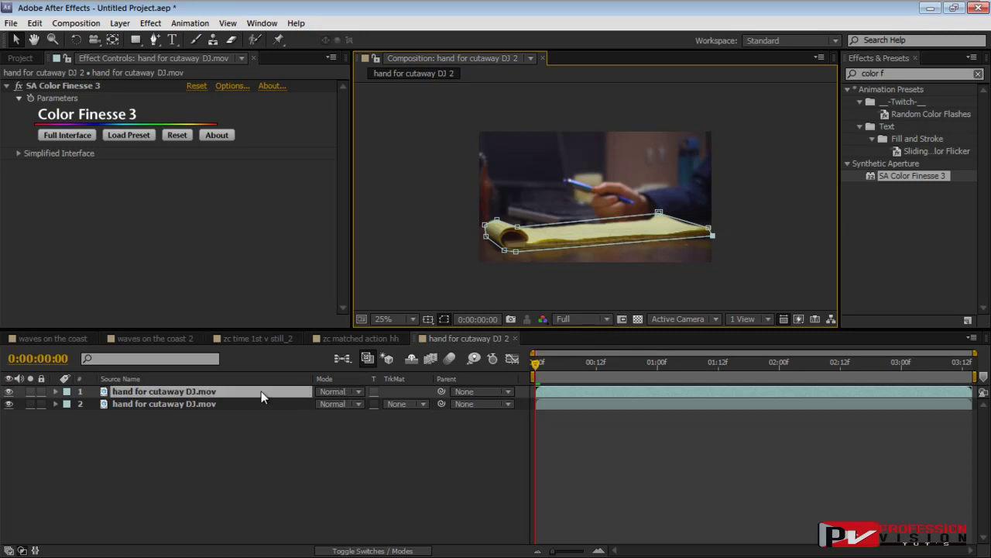
click(9, 403)
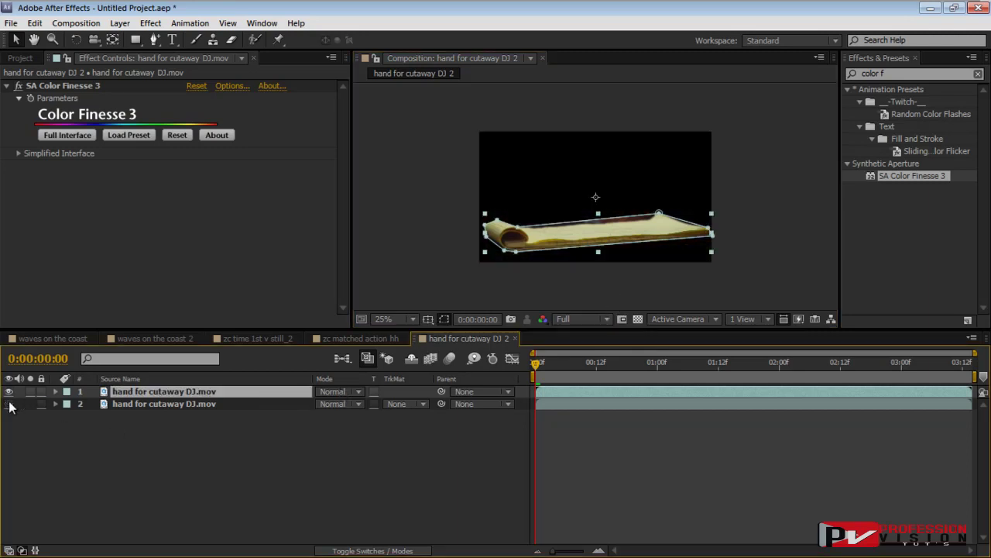
click(8, 403)
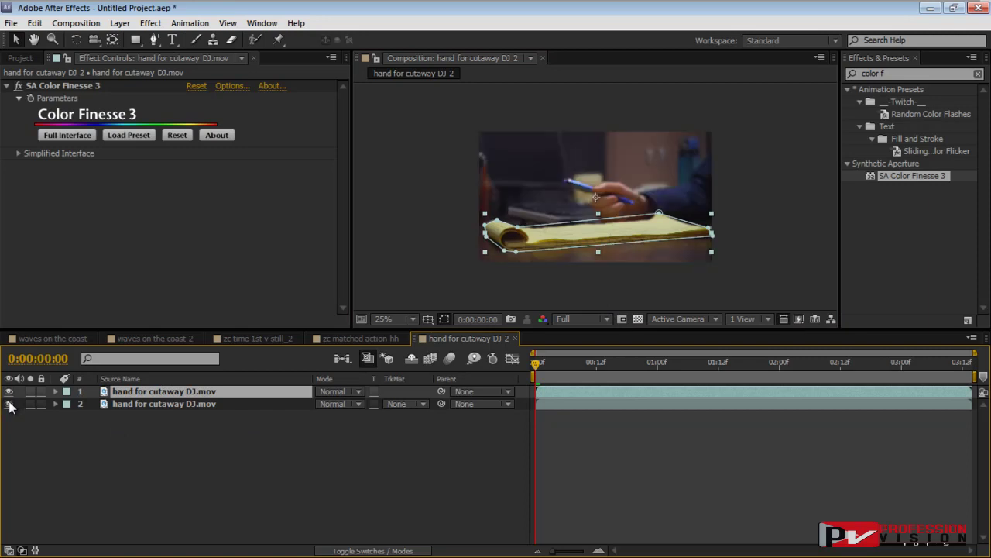
- Disable secondary correction A in the lower layer's Color Finesse full interface and apply the change
click(179, 405)
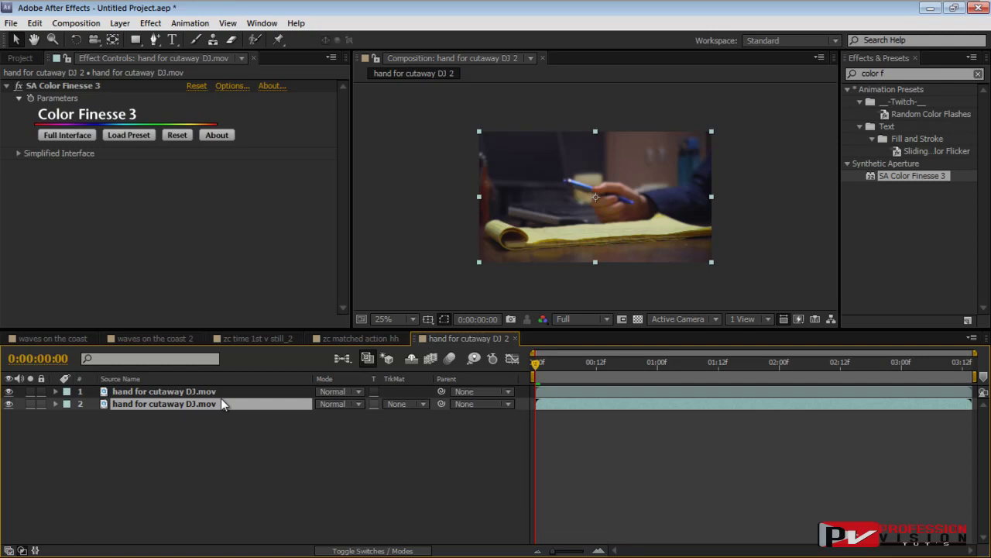
click(67, 137)
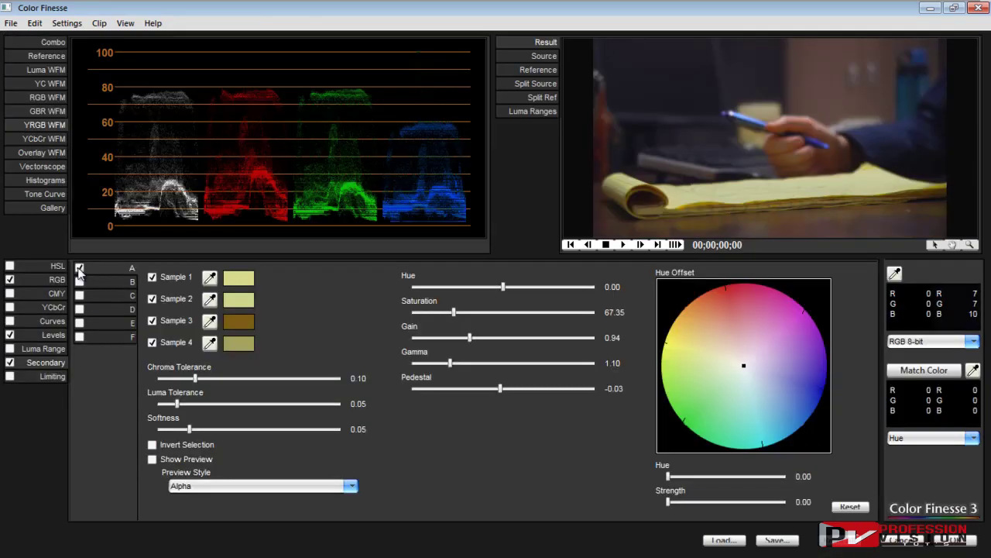
click(79, 268)
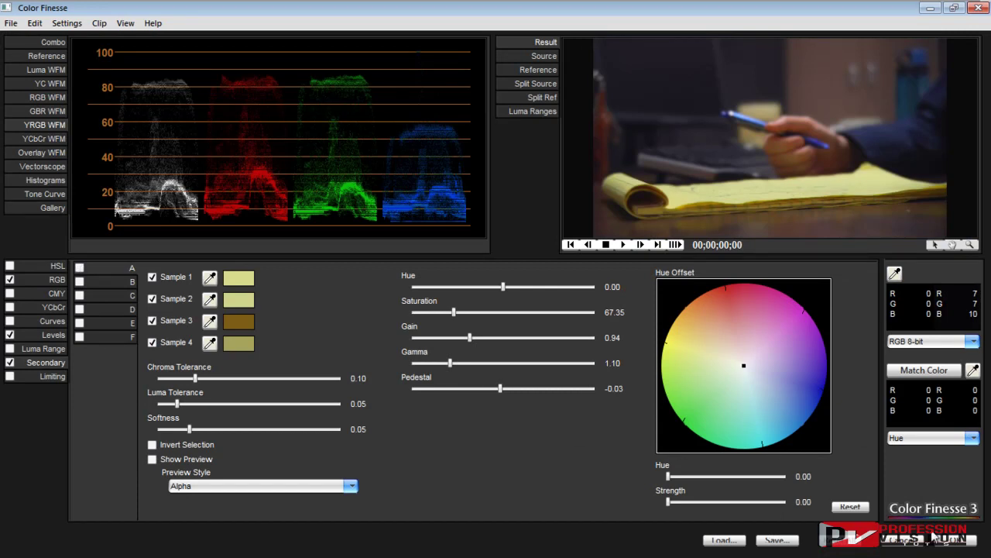
click(962, 544)
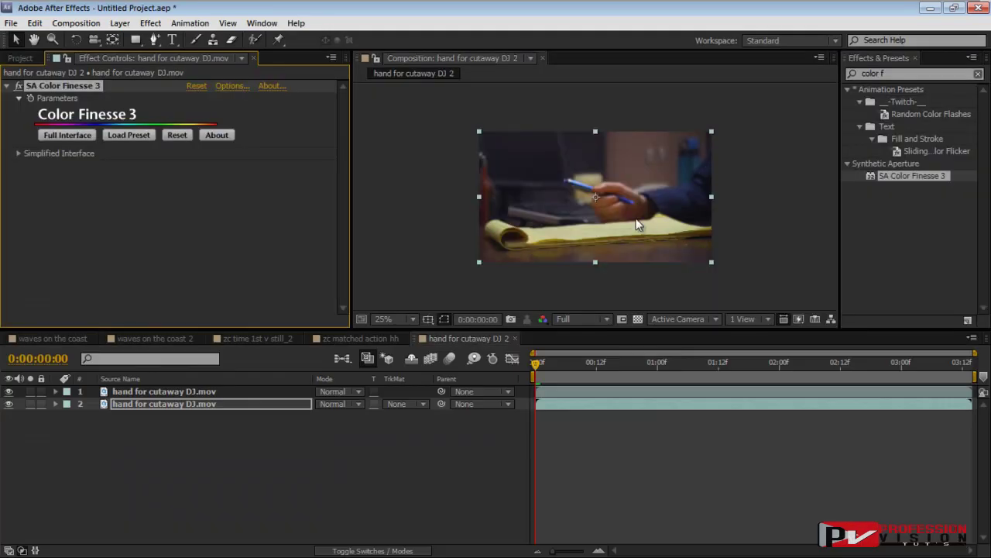
- Inspect the composite up close, and compare the shot with the masked notepad layer hidden and shown
key(period)
key(period)
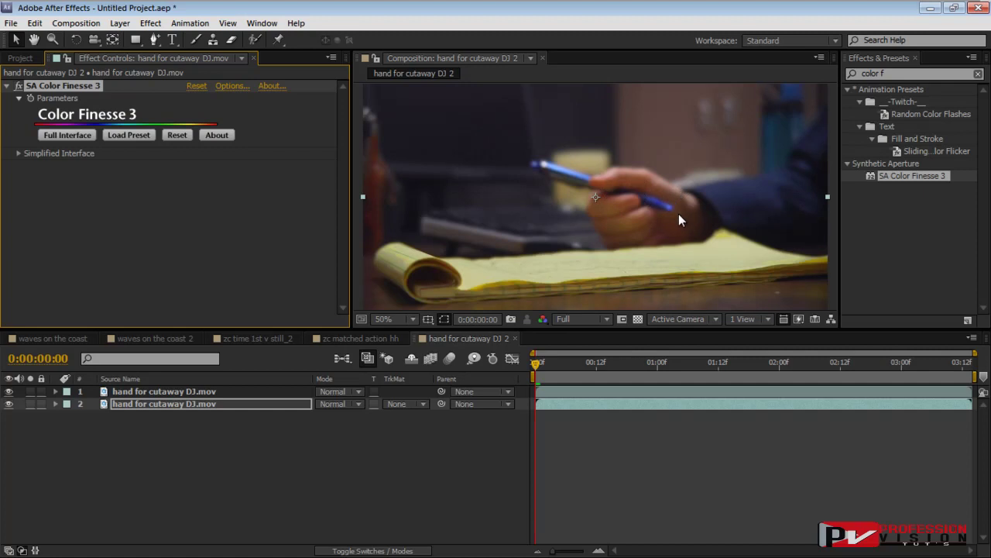
scroll(676, 215, down, 1)
click(488, 416)
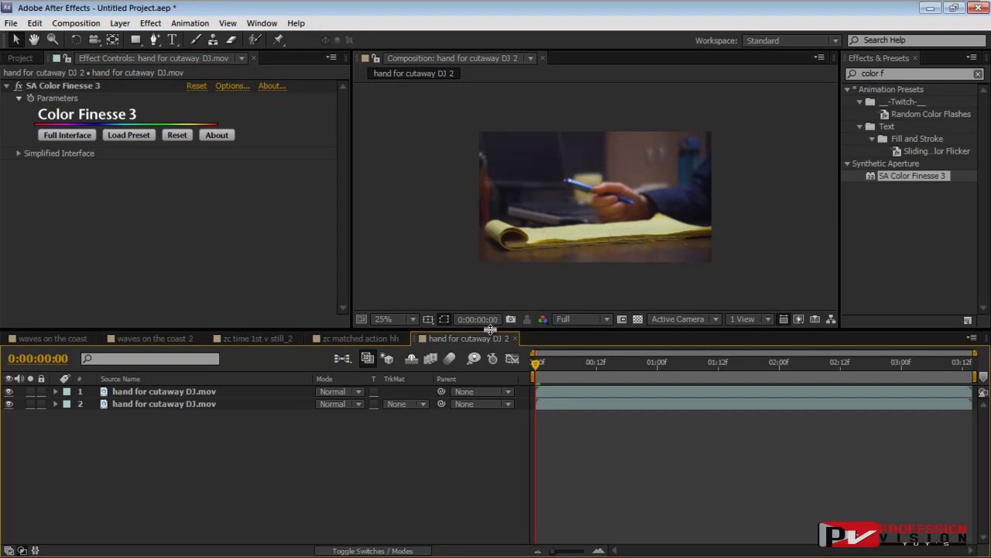
click(136, 393)
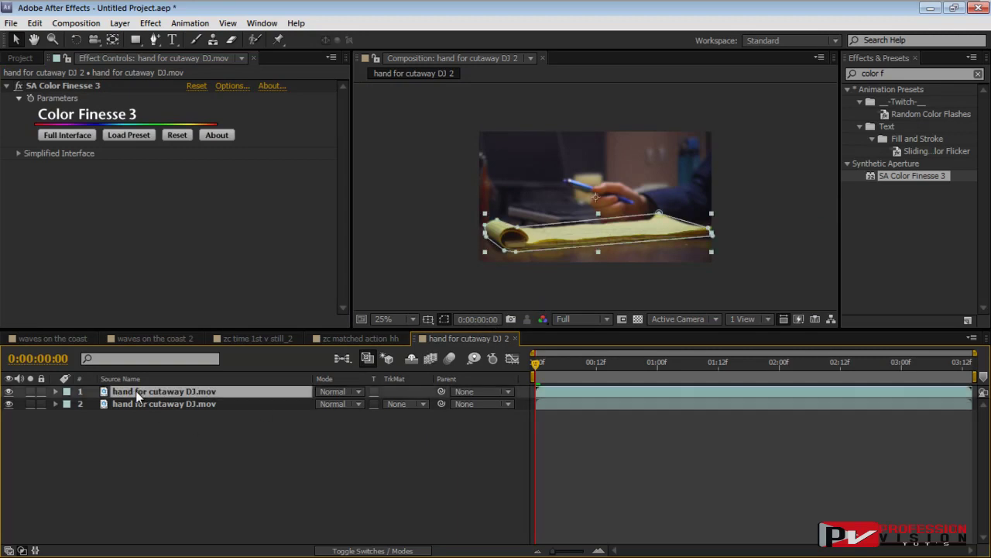
click(8, 392)
click(8, 392)
click(8, 392)
click(9, 392)
click(8, 392)
click(9, 391)
click(9, 392)
click(9, 392)
click(111, 439)
click(167, 393)
click(214, 404)
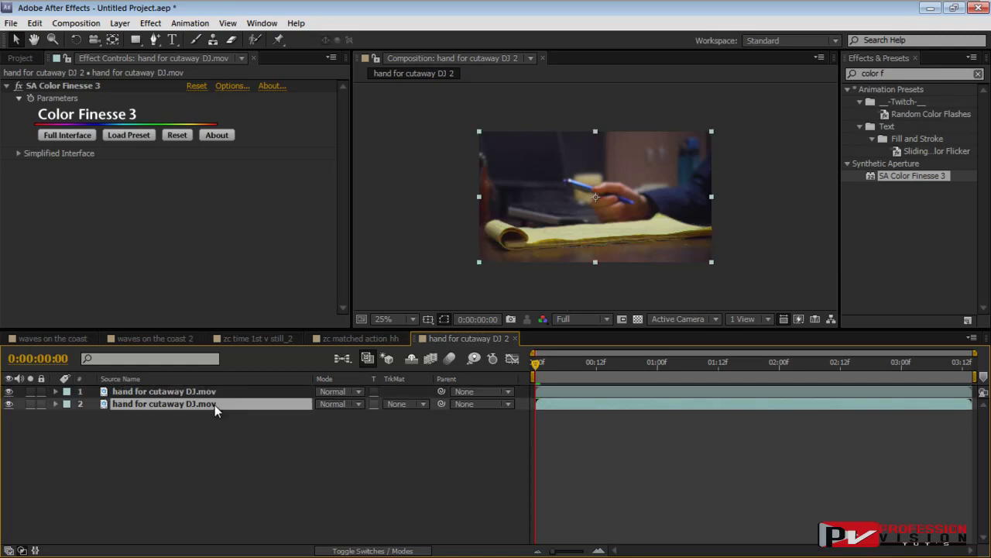
click(304, 453)
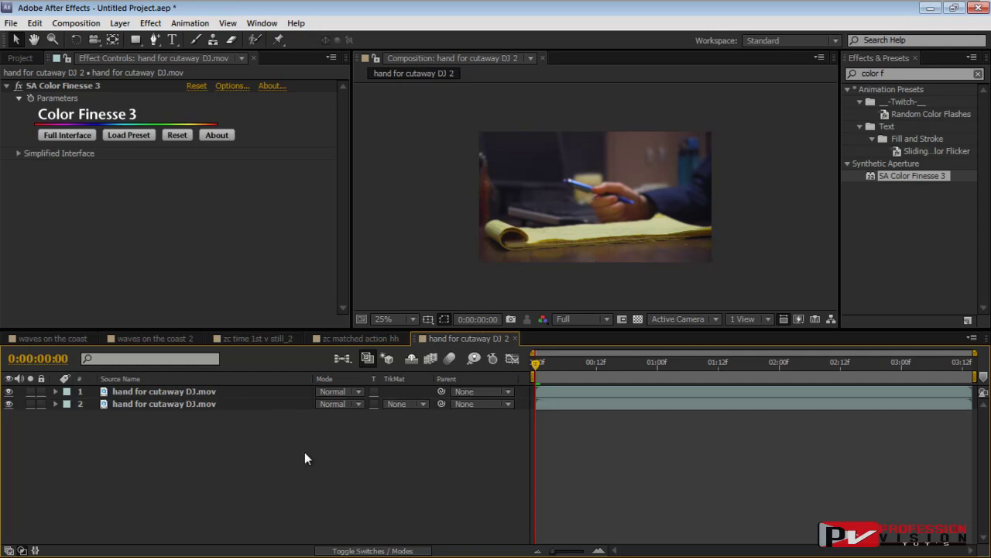
- Look through the project's footage clips for another shot to correct
click(21, 58)
click(61, 218)
scroll(137, 240, down, 1)
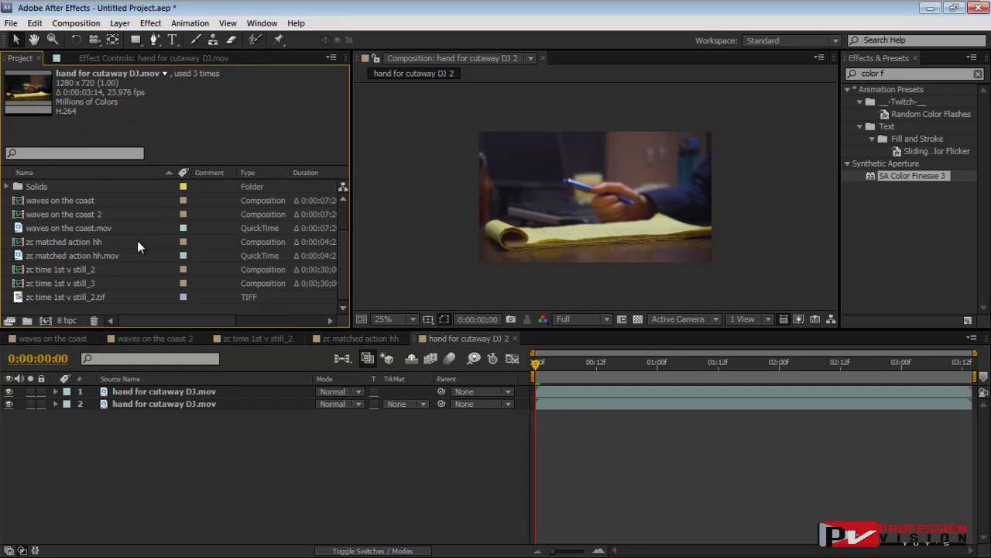
click(65, 228)
click(62, 215)
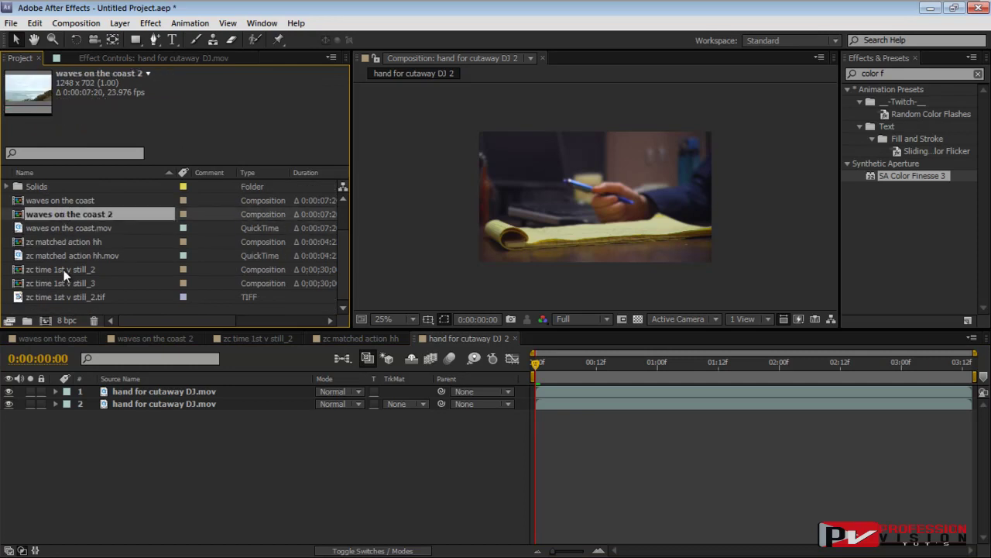
click(58, 257)
scroll(78, 255, up, 1)
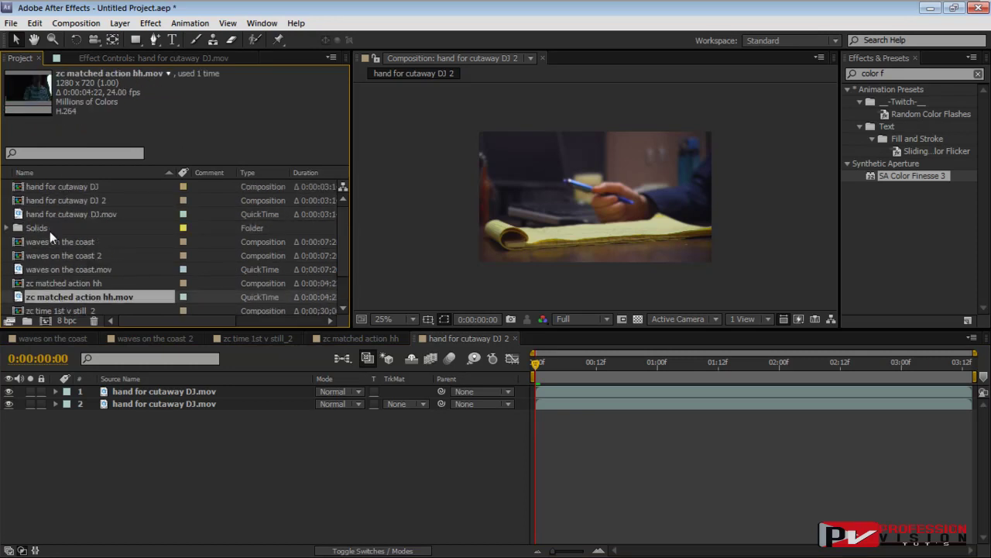
click(46, 216)
click(66, 269)
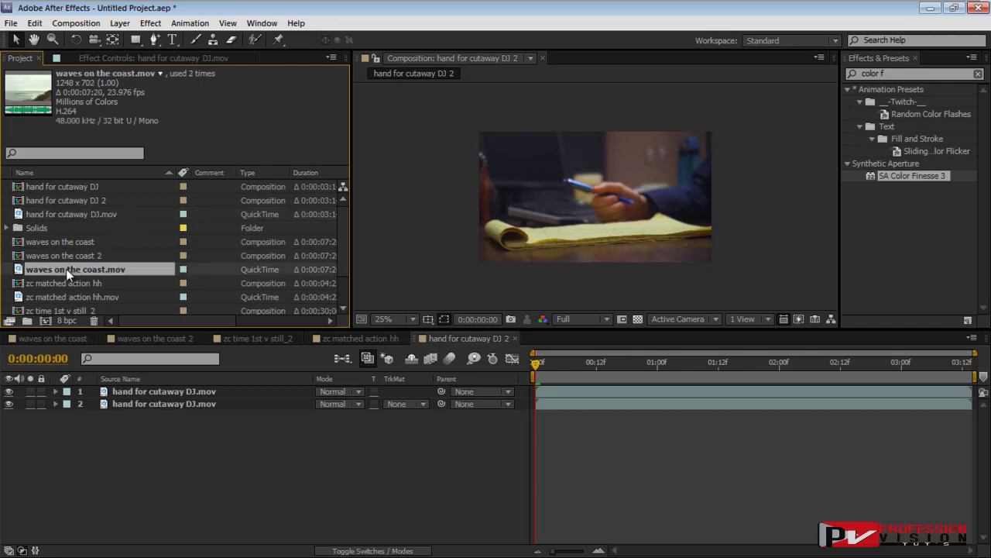
scroll(341, 238, down, 1)
click(91, 282)
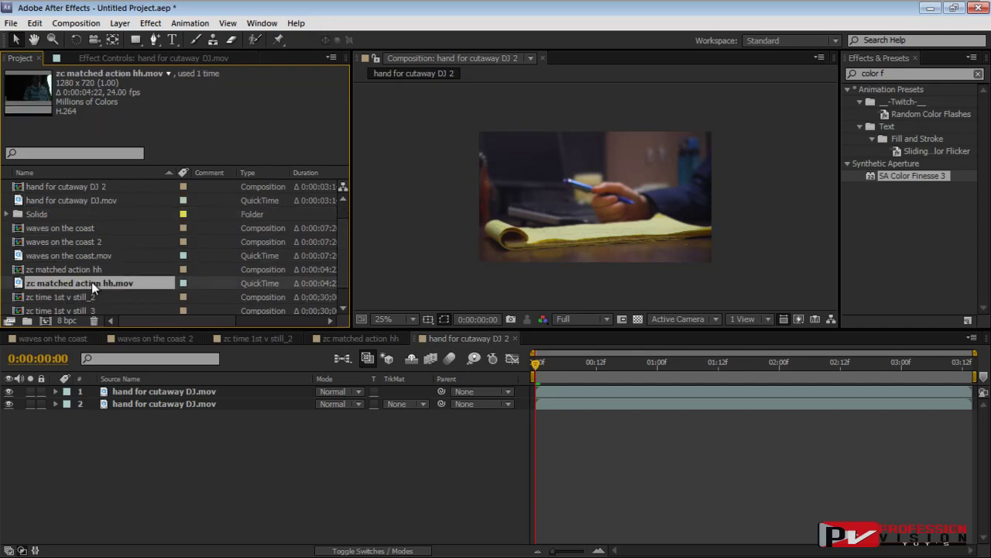
- Create a new composition from zc time 1st v still_2.tif
scroll(117, 299, down, 2)
click(65, 297)
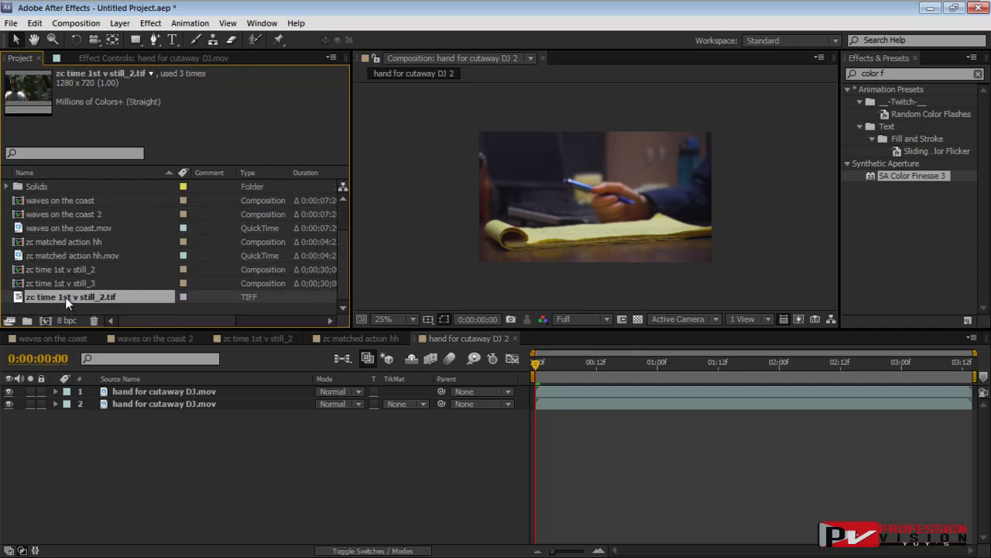
drag(19, 300, 43, 319)
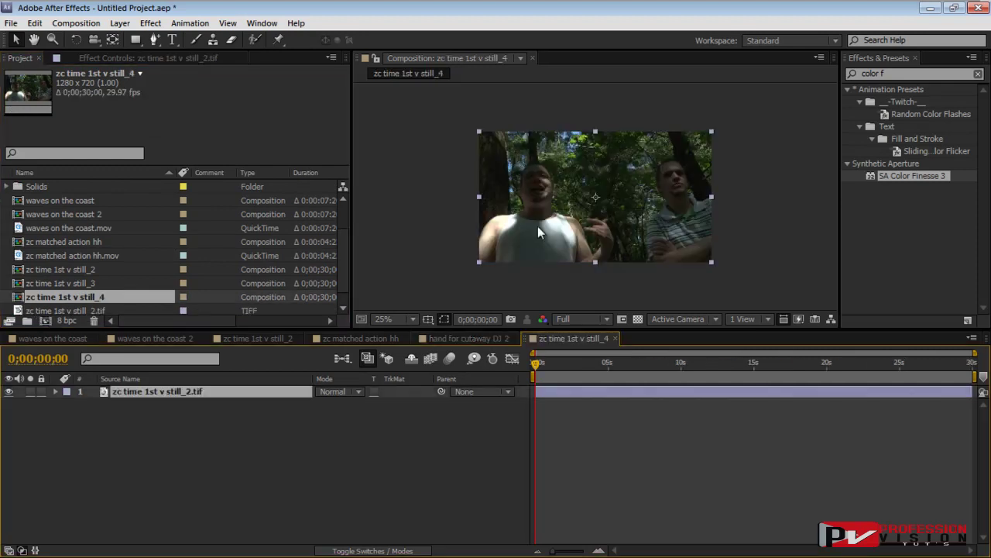
- Apply SA Color Finesse 3 to the zc time 1st v still_2.tif layer and expand its Simplified Interface
key(comma)
drag(937, 180, 233, 391)
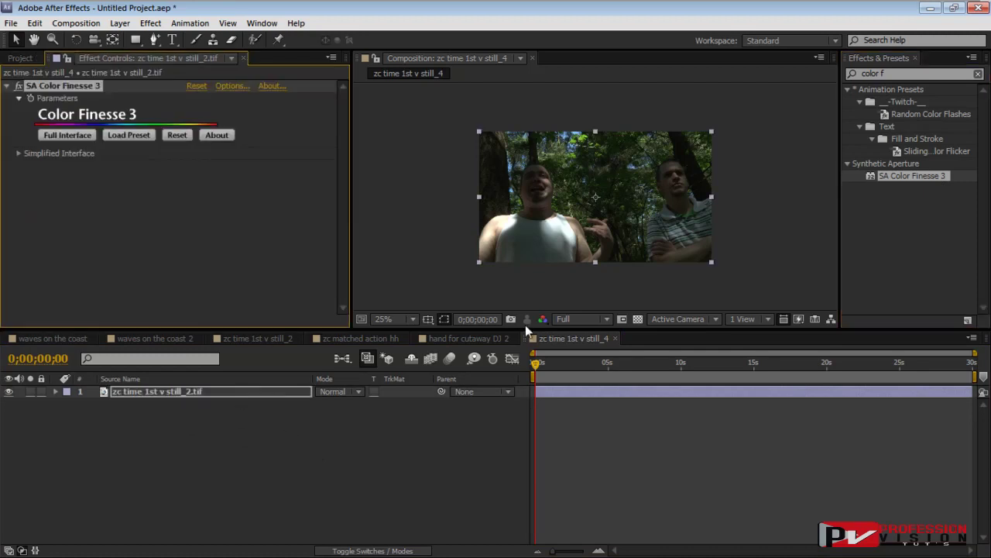
click(16, 158)
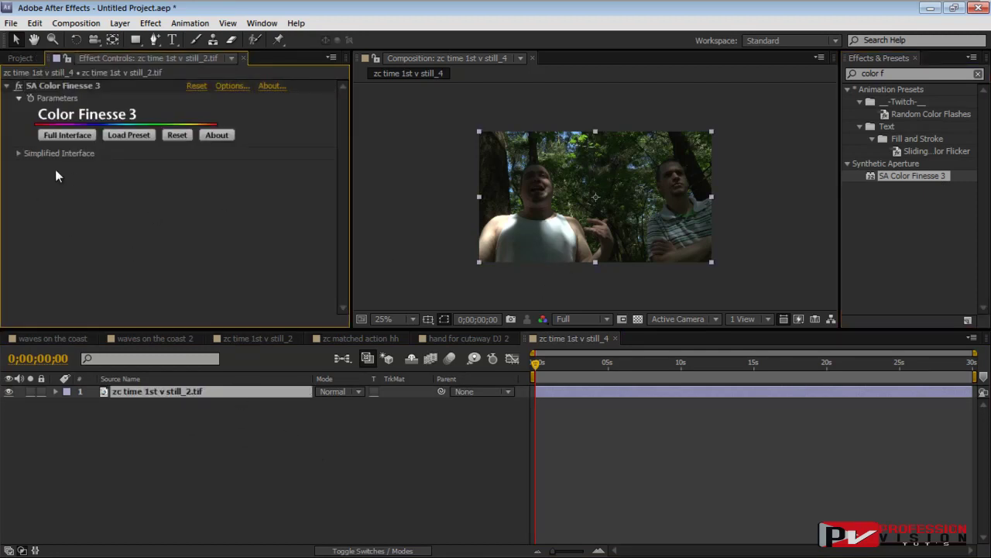
click(19, 154)
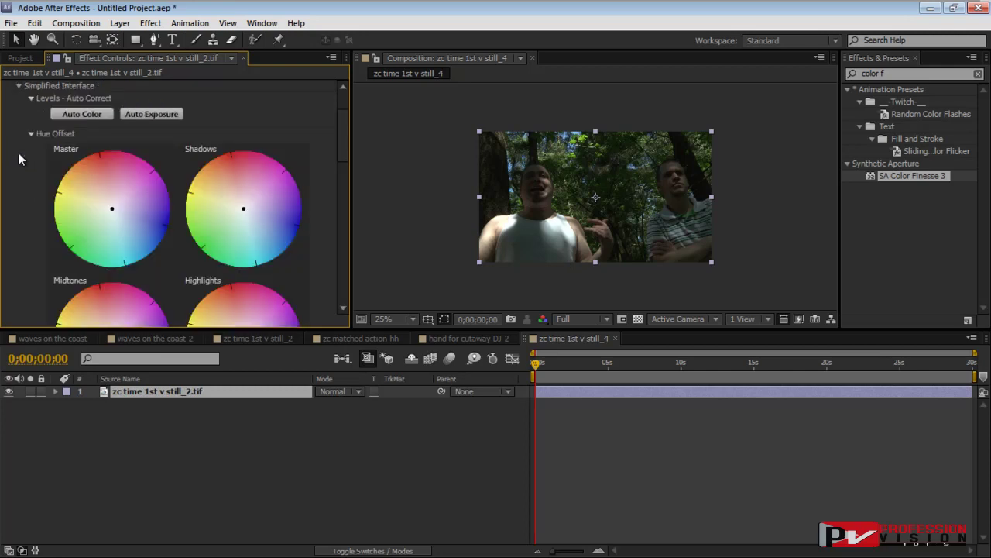
key(period)
key(period)
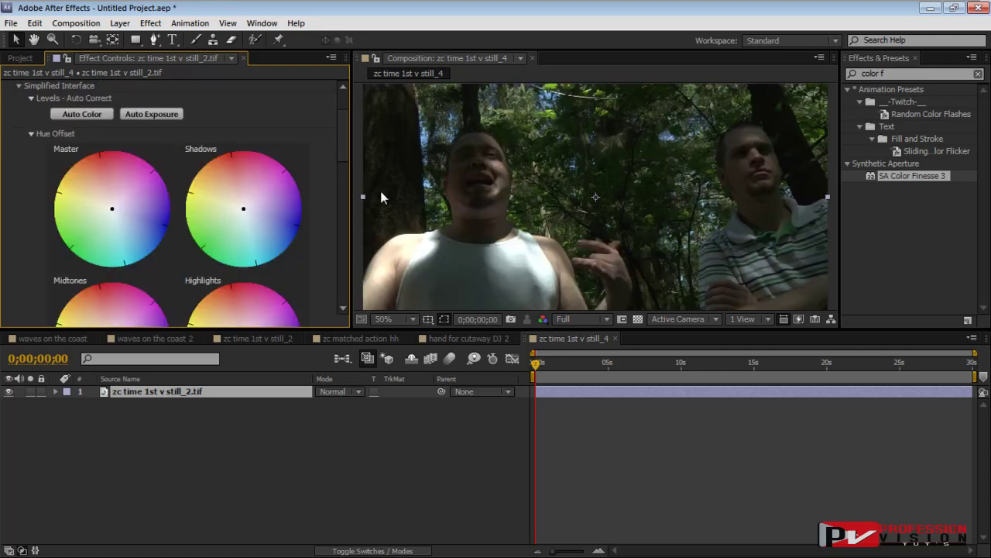
- Set the Video System in Color Finesse's Limiter settings to NTSC
drag(340, 160, 342, 306)
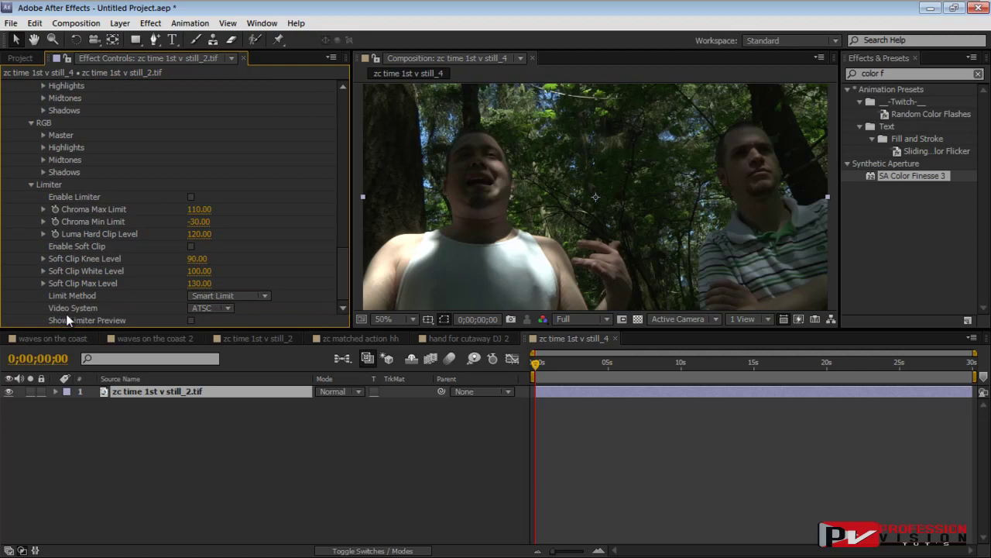
click(216, 309)
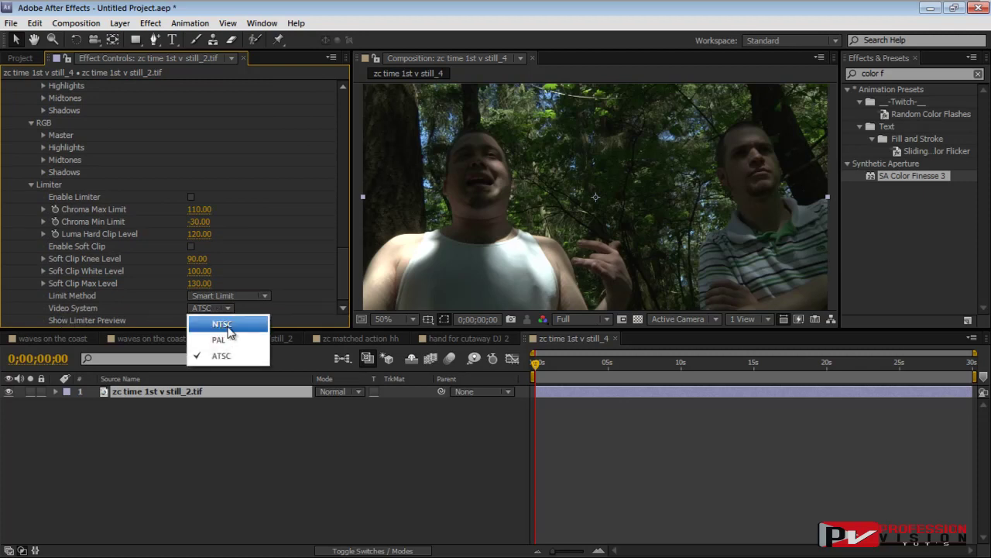
click(227, 325)
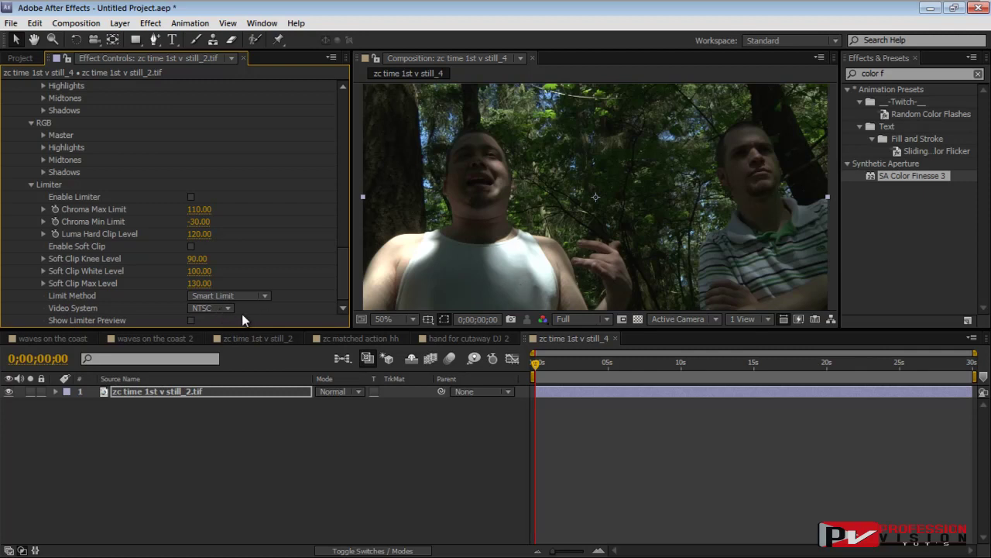
- Check the shot's luma ranges in Color Finesse's full interface, leaving it without applying changes
drag(348, 285, 349, 126)
click(65, 134)
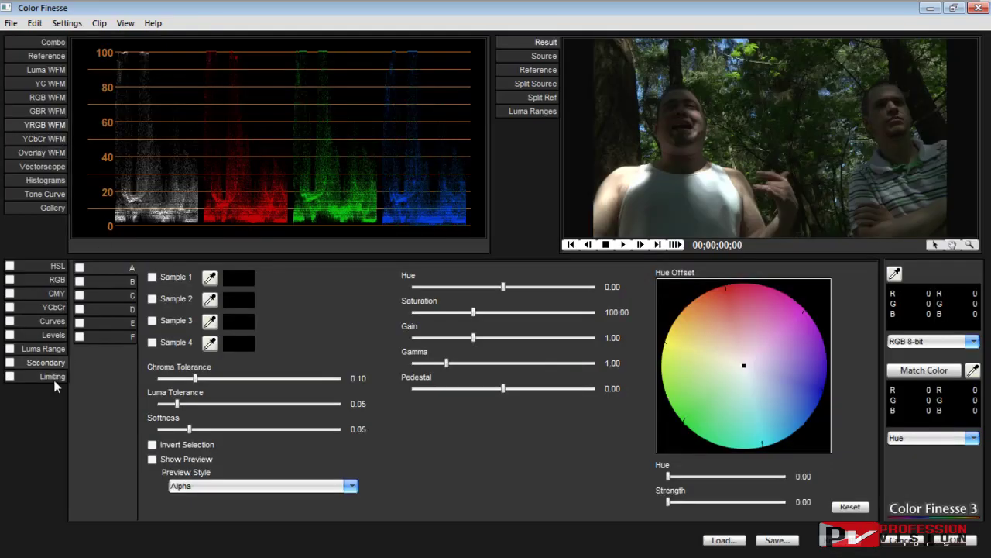
click(539, 112)
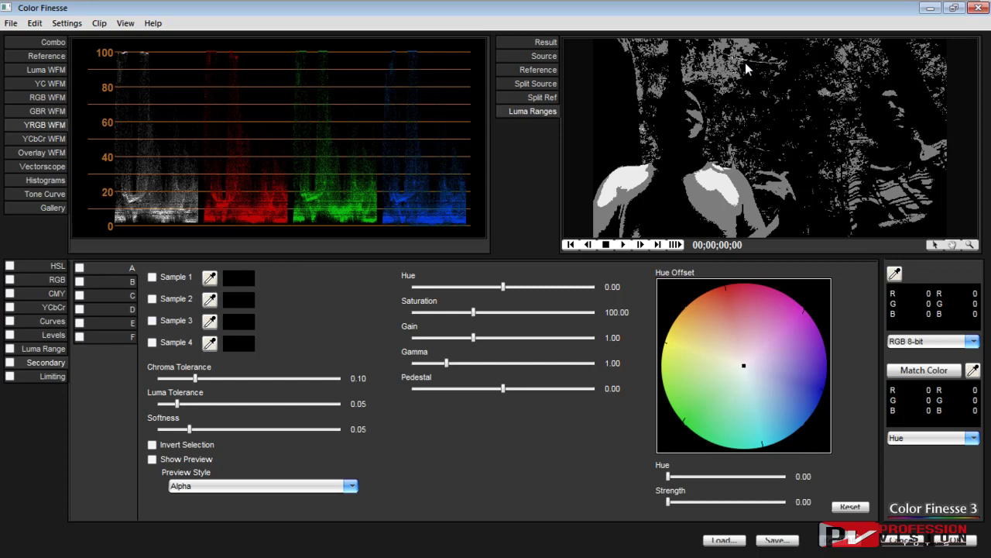
click(903, 542)
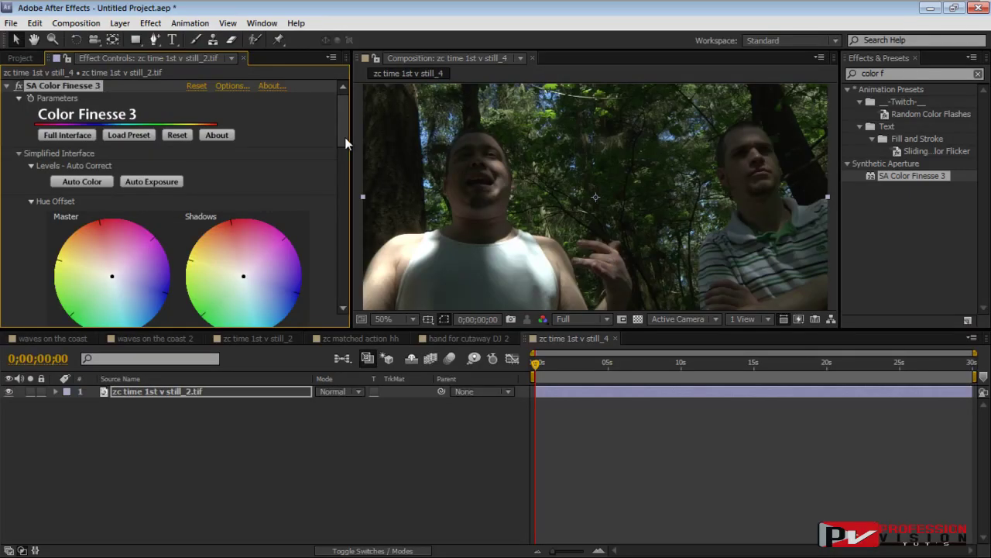
- Warm the shot by shifting the Shadows, Highlights and Midtones hue offsets toward orange in the Simplified Interface
drag(345, 137, 347, 156)
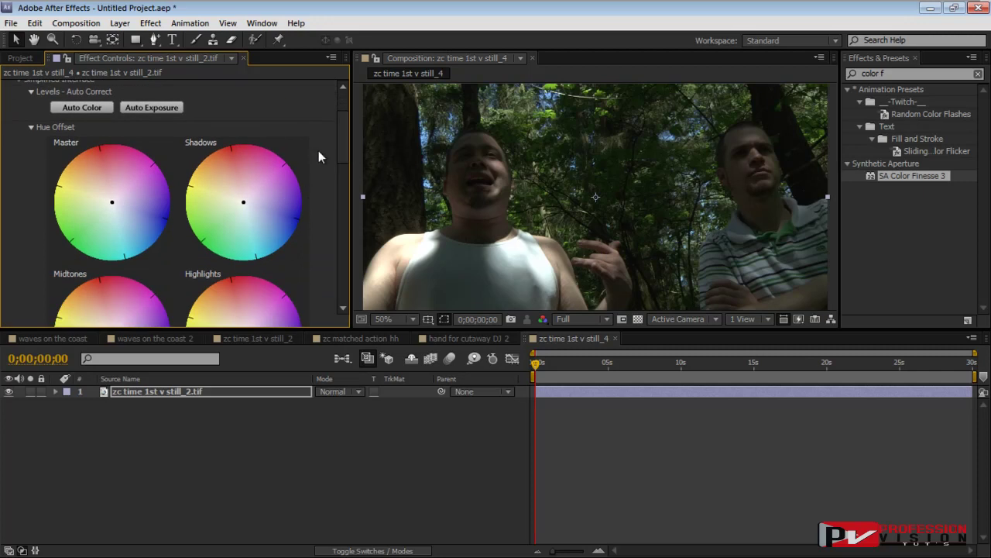
scroll(343, 159, down, 2)
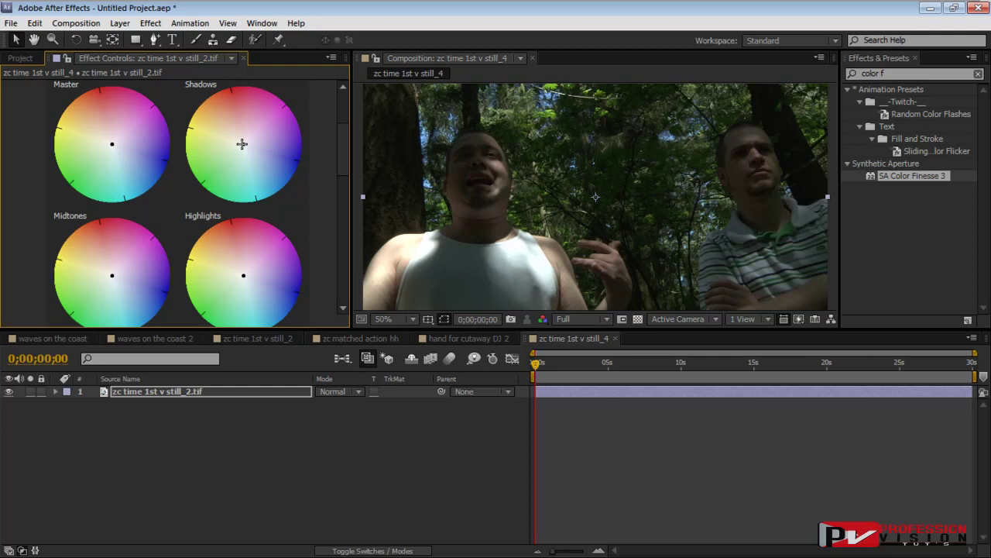
drag(237, 138, 227, 121)
scroll(602, 221, down, 1)
scroll(550, 220, up, 1)
drag(224, 122, 224, 123)
scroll(346, 183, down, 2)
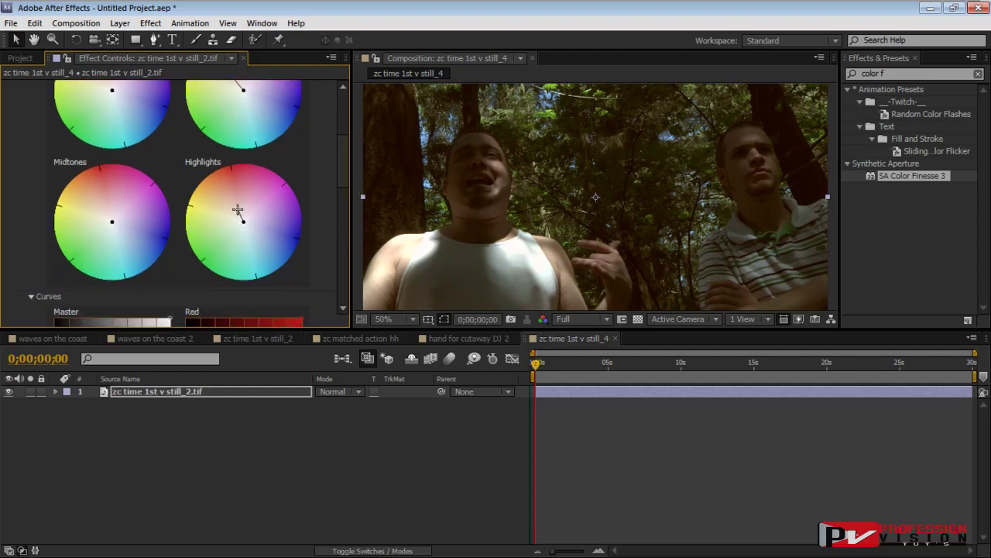
drag(233, 209, 222, 196)
drag(109, 221, 99, 209)
- Inspect the warmed composite at several magnifications, especially the bright green leaves near the top of the shot
drag(655, 152, 659, 177)
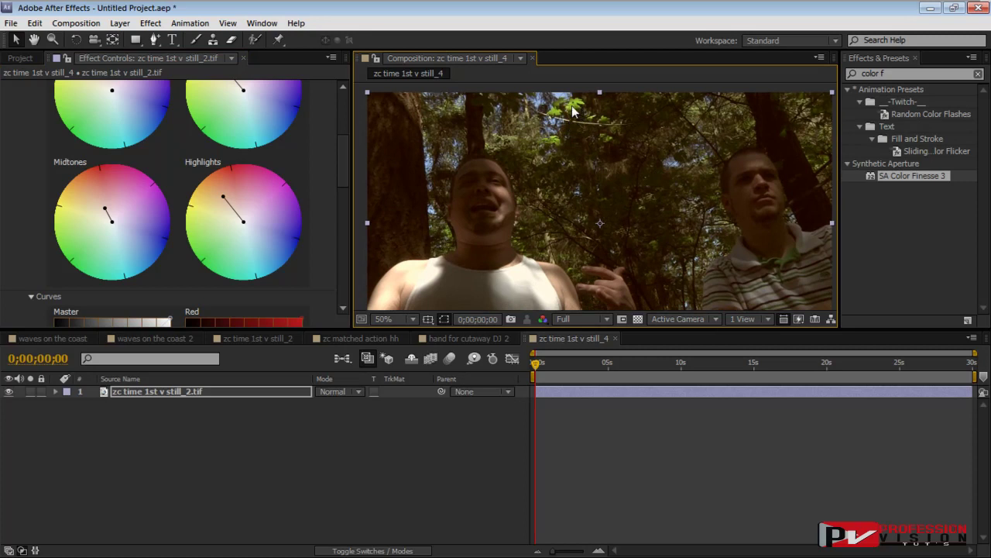
scroll(577, 178, down, 2)
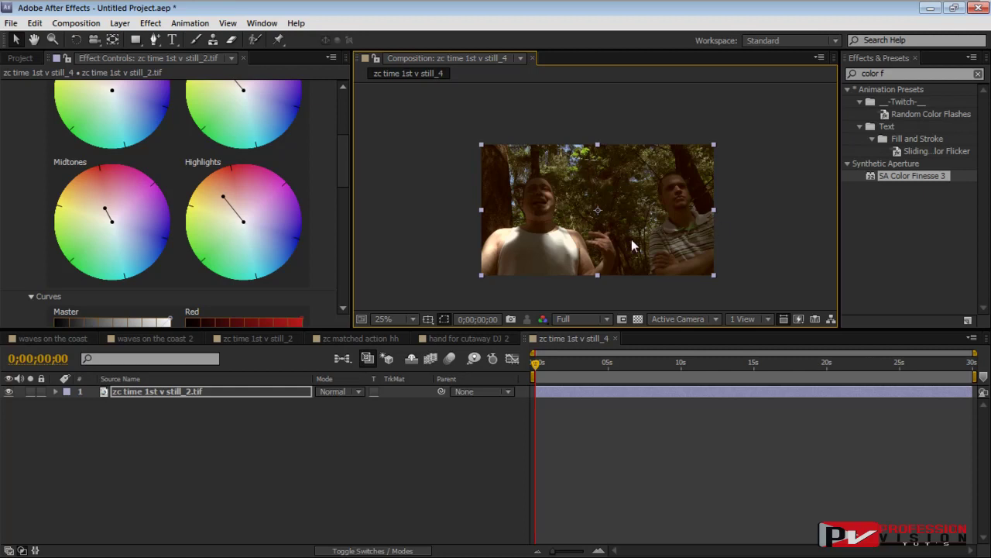
scroll(681, 210, up, 2)
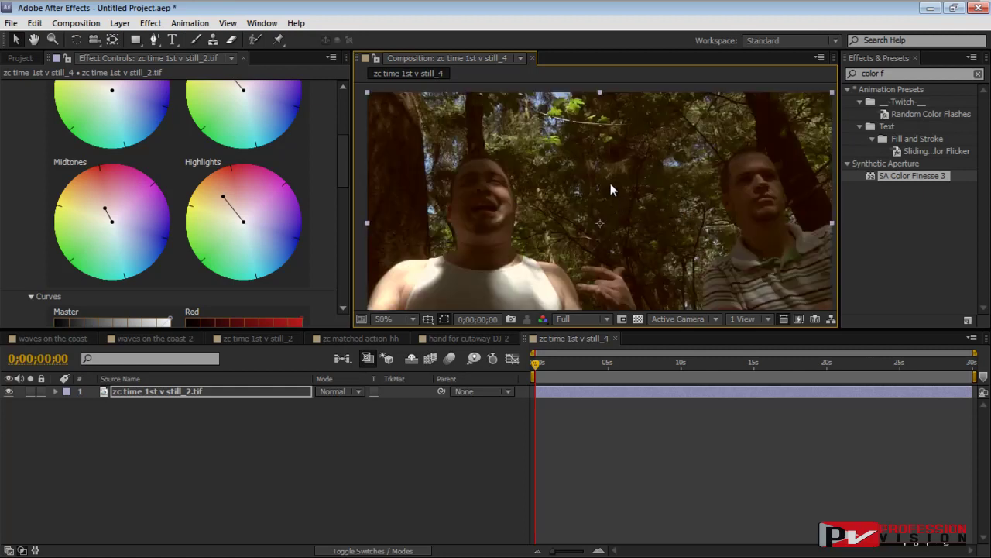
drag(611, 156, 610, 189)
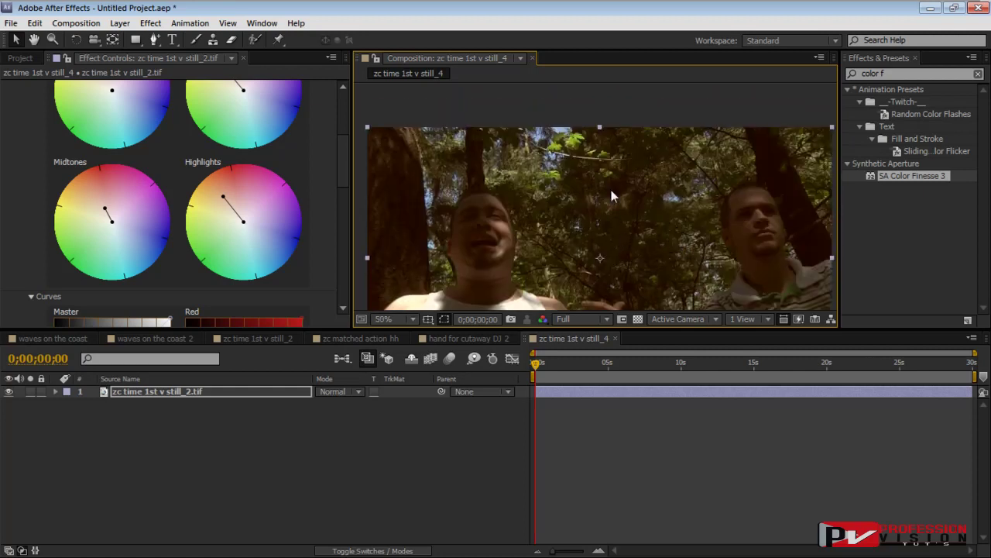
scroll(611, 190, up, 2)
drag(577, 110, 611, 163)
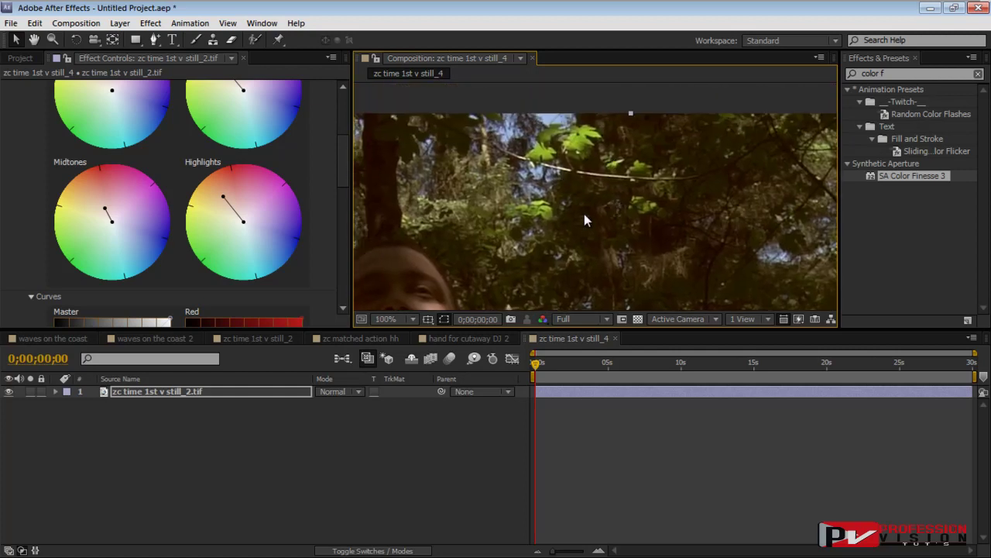
scroll(610, 223, down, 2)
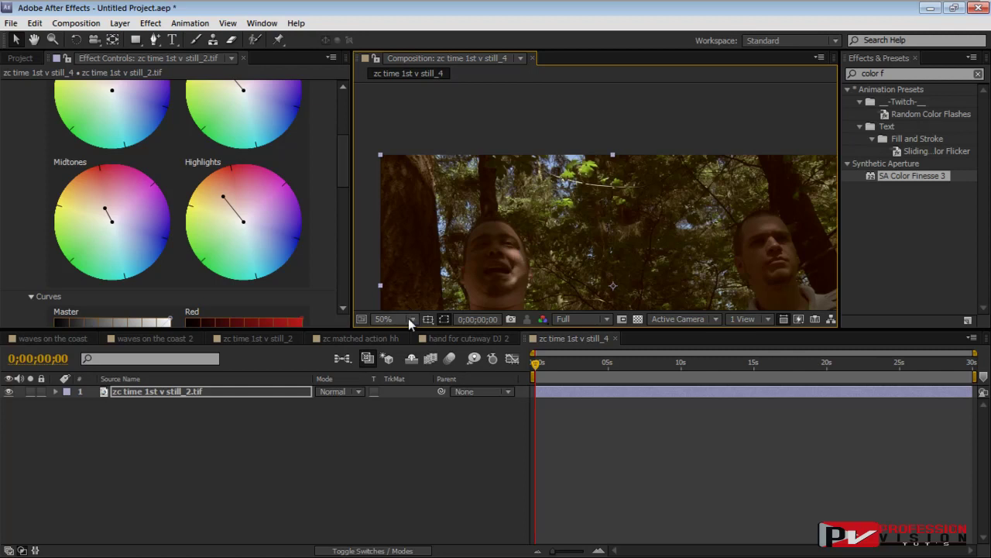
- Open Color Finesse's full interface, show the Result image and enable Secondary corrections
drag(345, 165, 343, 124)
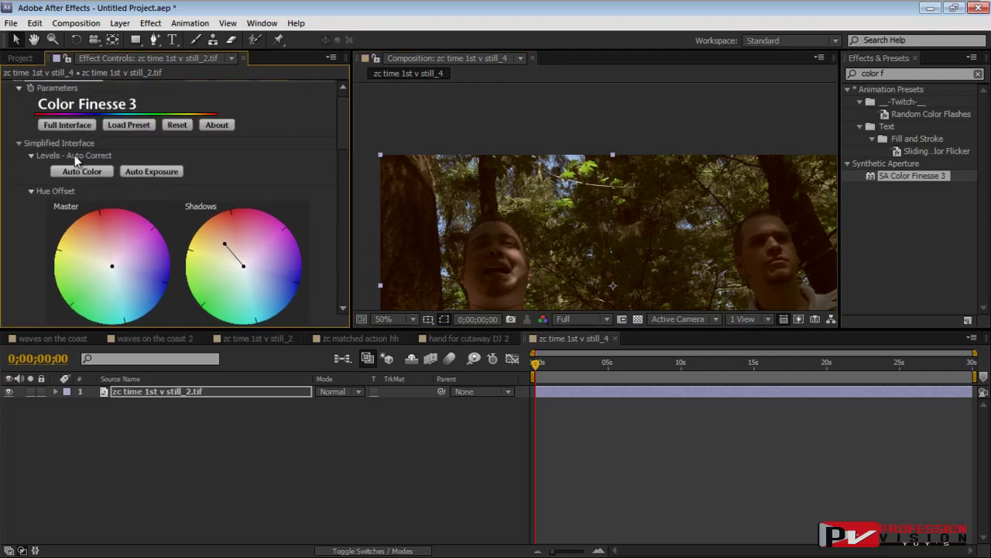
click(67, 124)
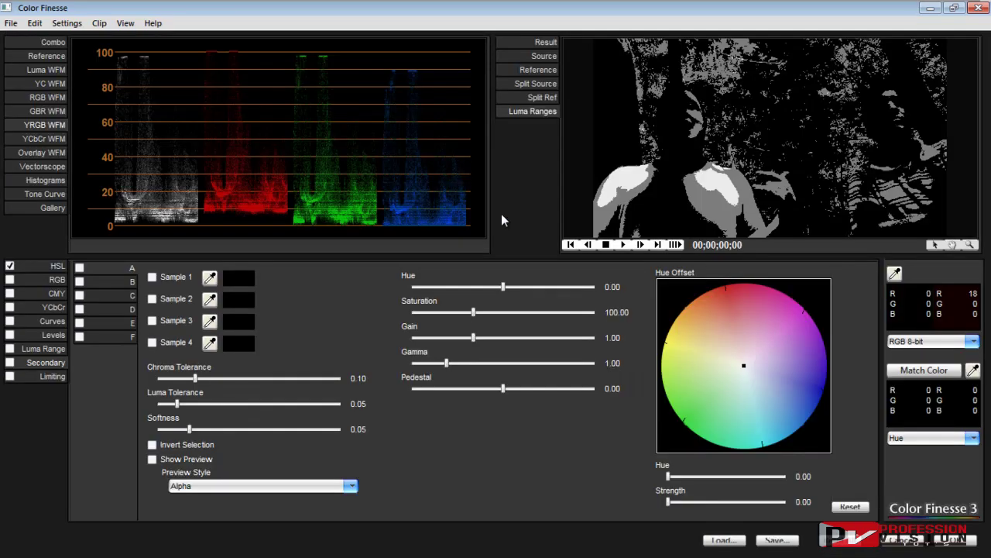
click(534, 43)
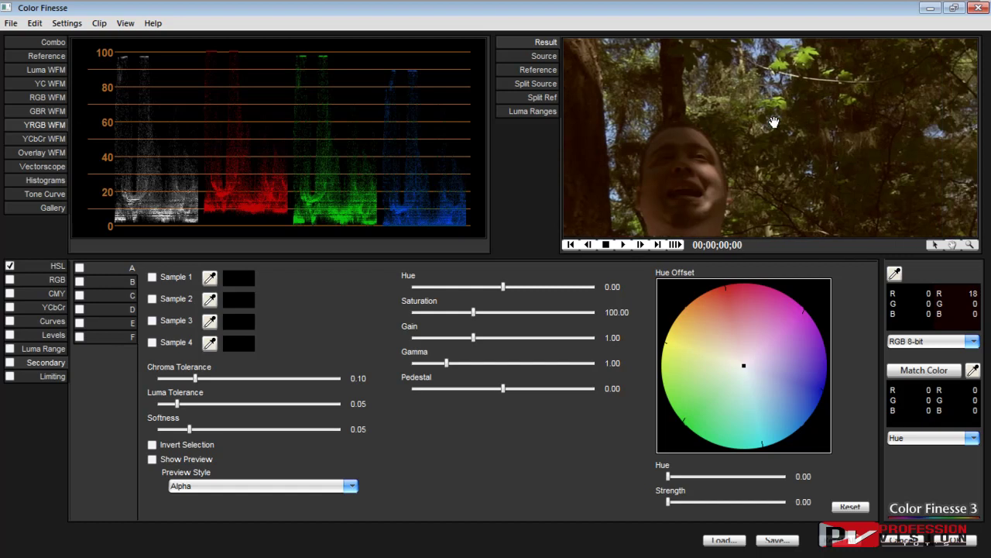
click(10, 362)
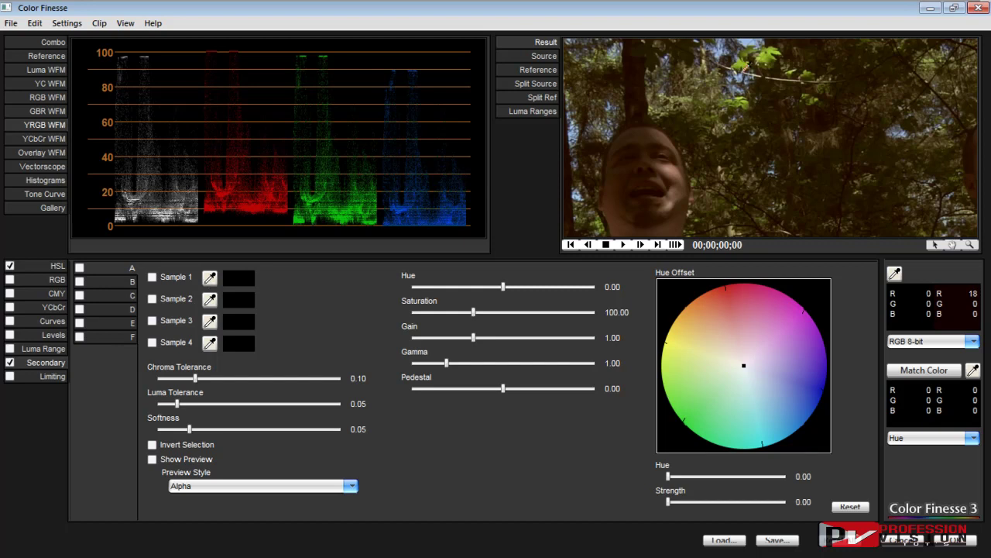
- Sample three greens from the sunlit leaves in the Source image as Samples 1 to 3 of secondary A
click(533, 57)
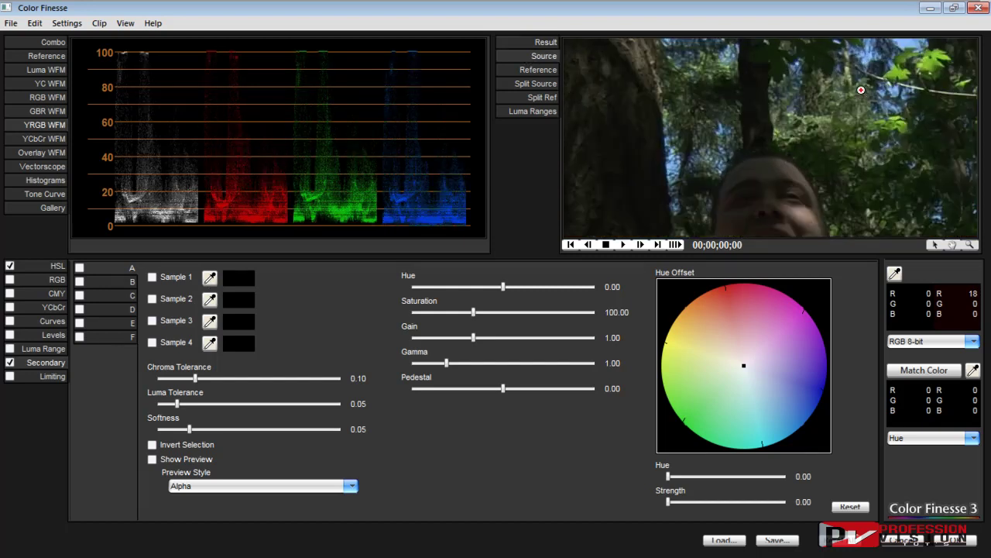
drag(922, 89, 759, 89)
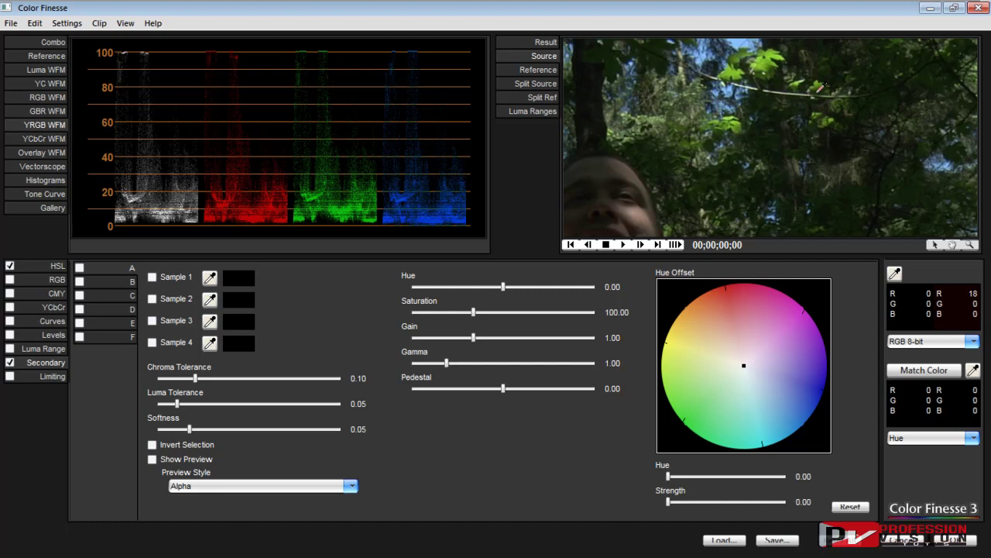
click(762, 93)
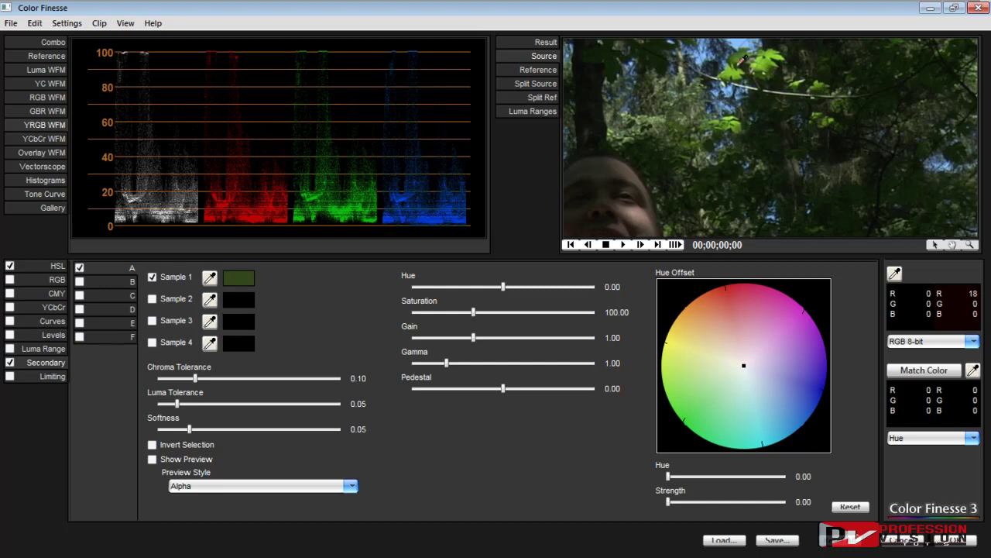
click(767, 57)
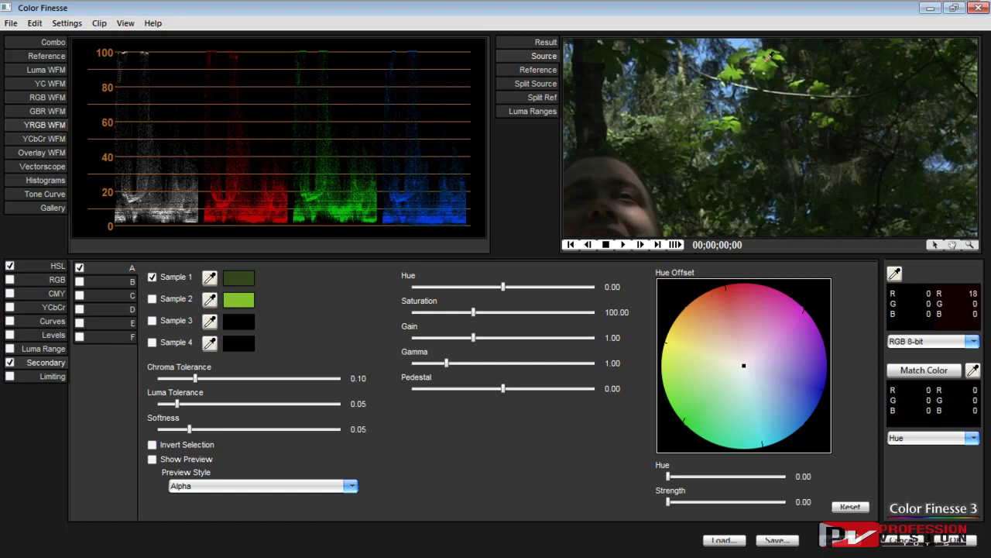
click(211, 322)
click(742, 57)
- Set the secondary's Preview Style to Desaturate and show the selection preview on the Result image
click(215, 488)
click(215, 500)
click(152, 460)
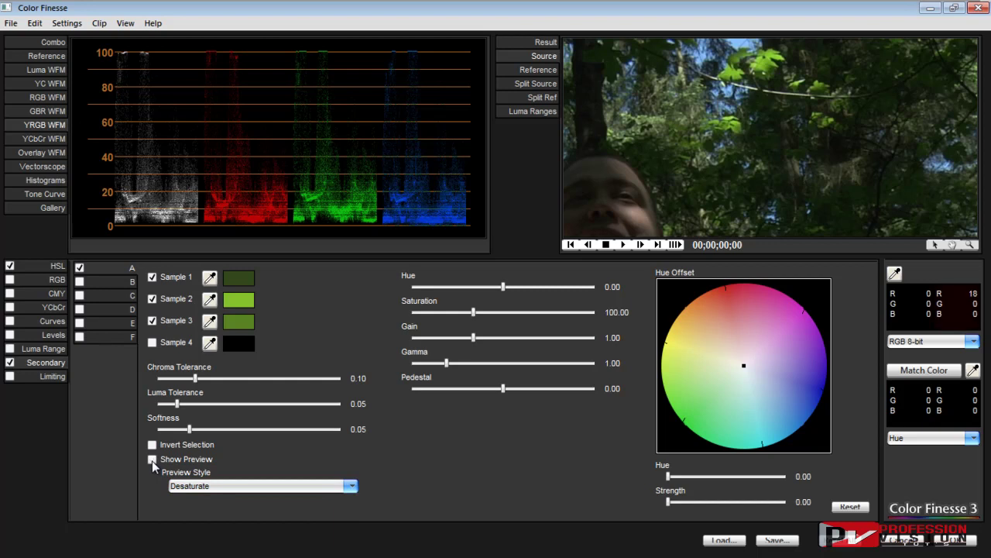
click(550, 43)
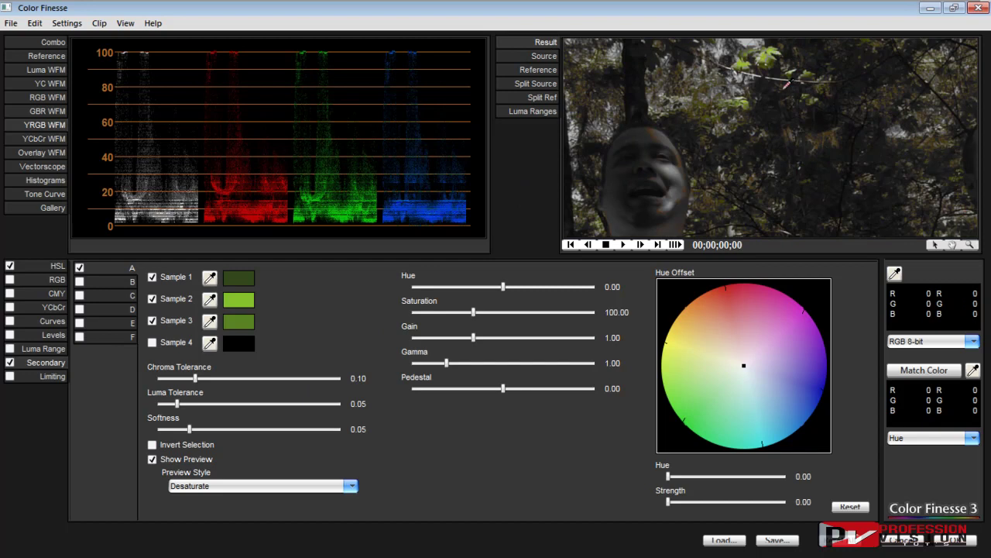
- Examine the selected leaves up close in the desaturated preview and compare the Result with the Source image
click(790, 99)
click(790, 99)
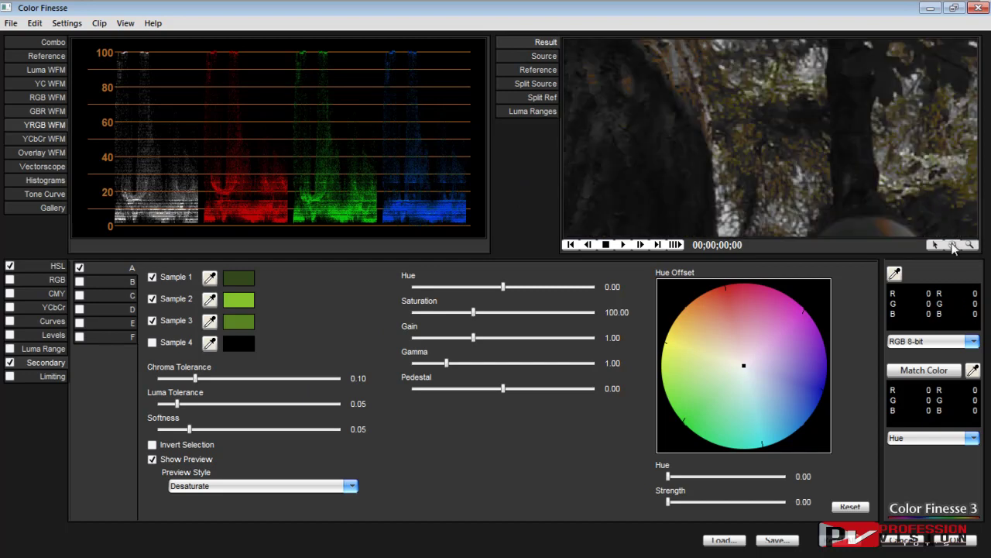
drag(952, 132, 633, 149)
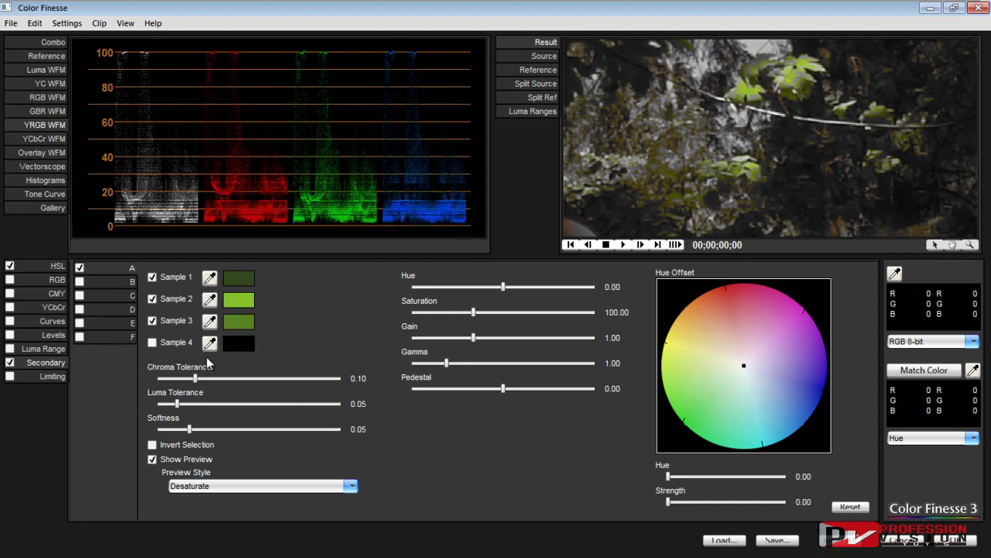
click(544, 56)
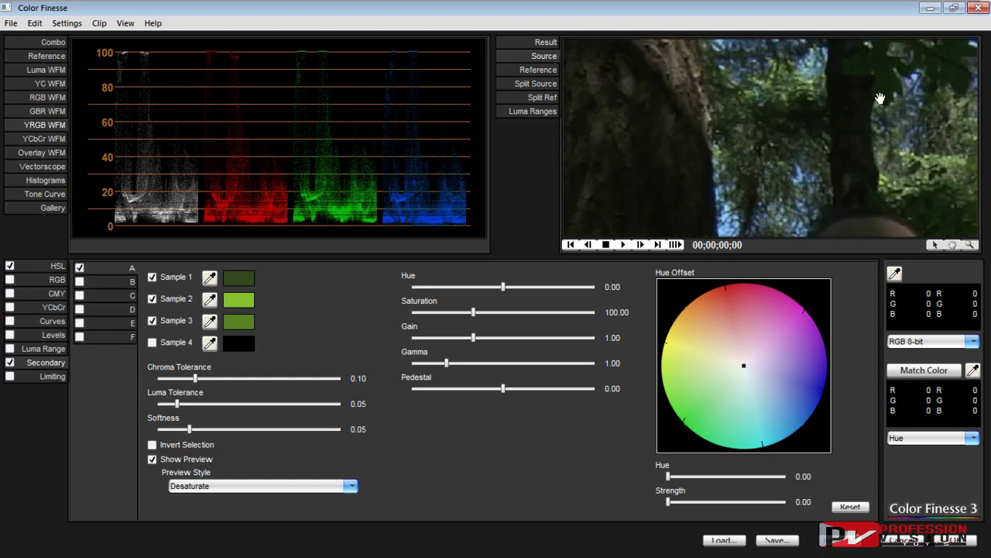
click(546, 44)
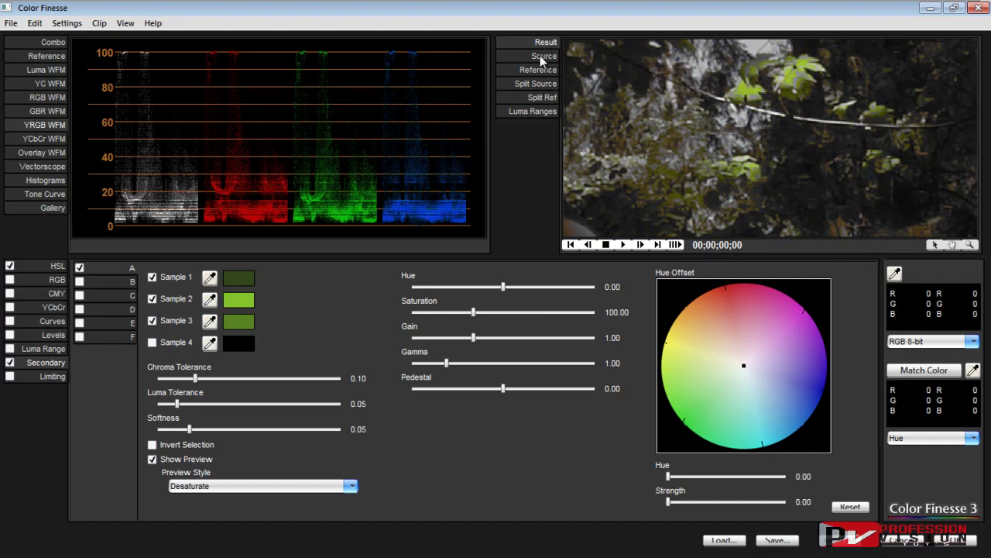
- Sample another leaf green from the Source image as Sample 4 of secondary A
click(543, 58)
click(209, 342)
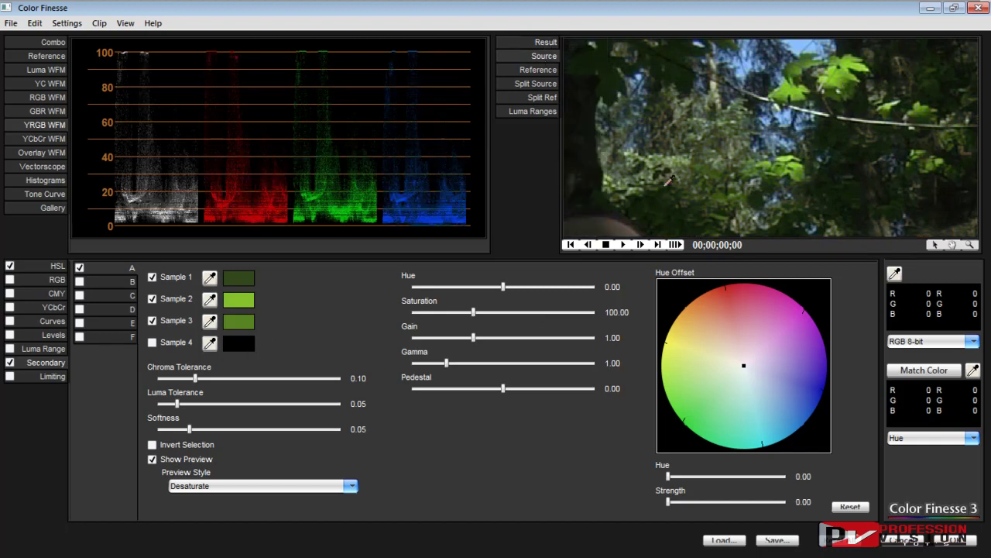
click(846, 84)
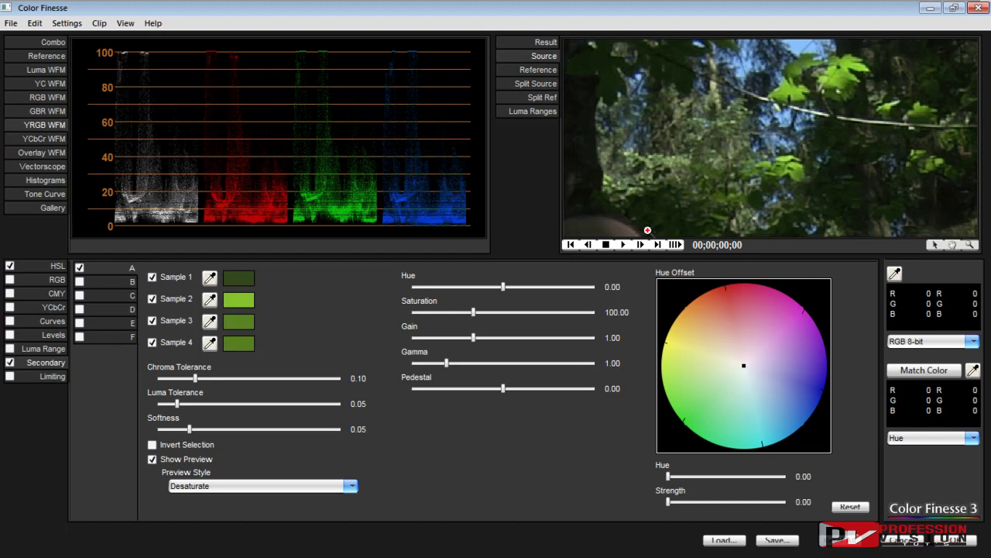
- Reset secondary A to clear its four leaf samples, with the Source image on view
click(537, 42)
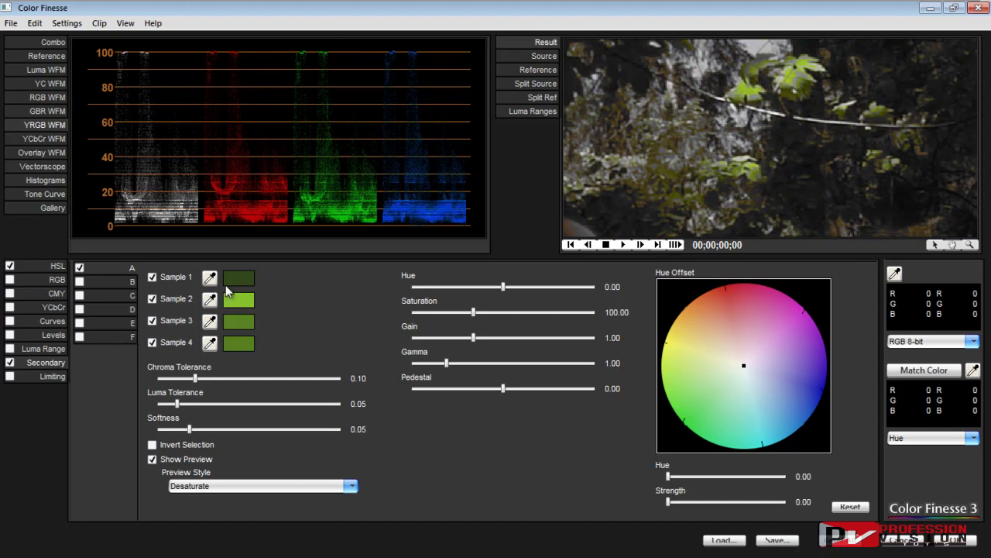
click(553, 56)
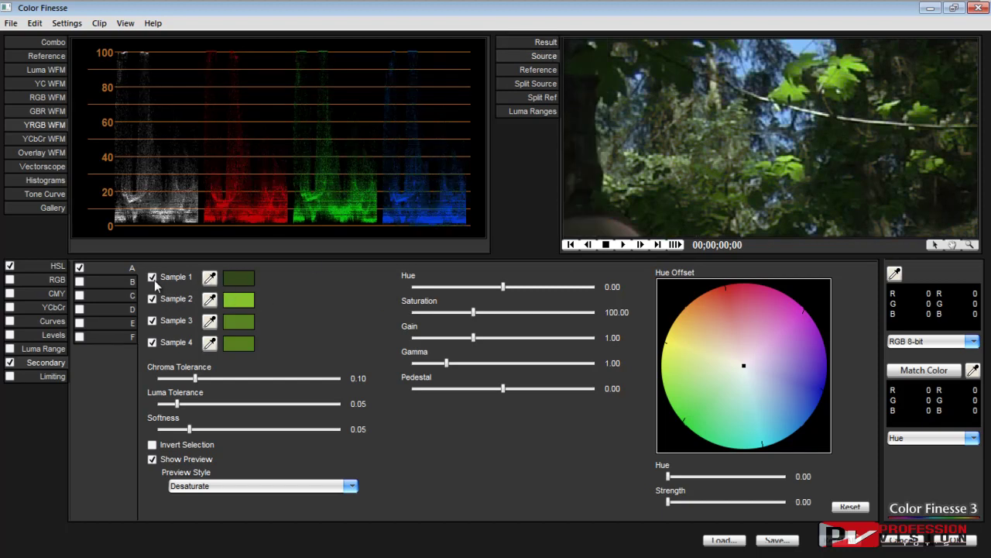
click(850, 507)
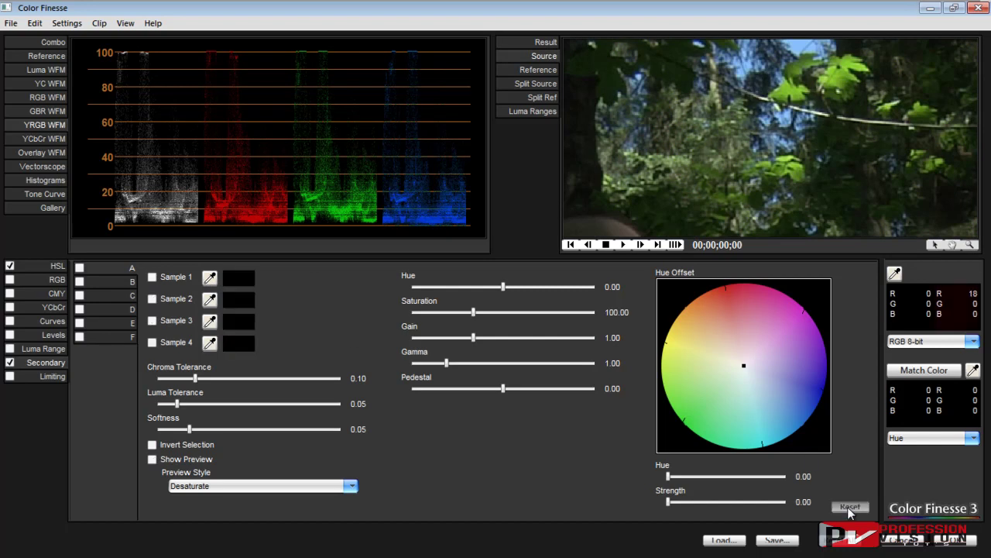
- Sample two sunlit leaf greens from the Source image as Samples 1 and 2 of secondary A and preview the selection on the Result
click(209, 278)
click(869, 60)
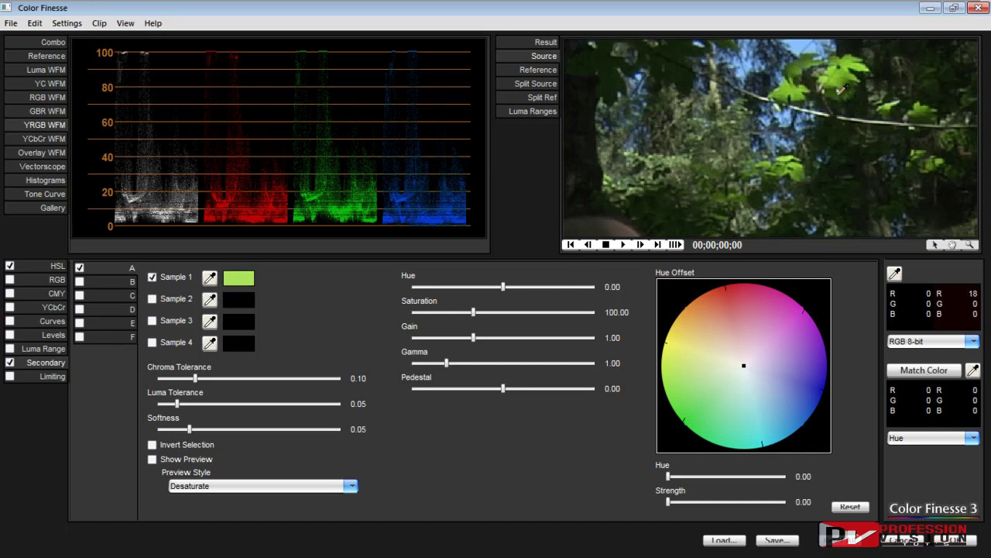
click(799, 66)
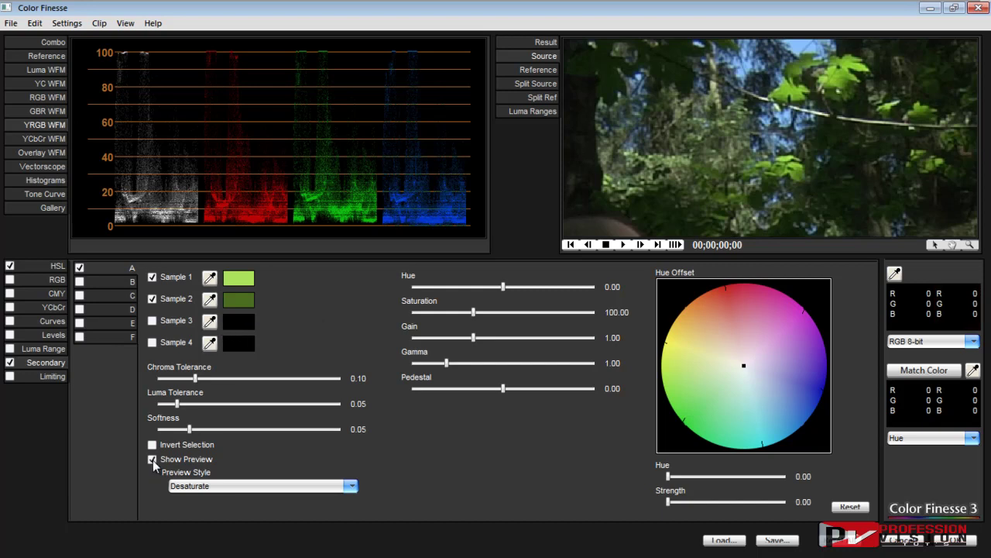
click(531, 45)
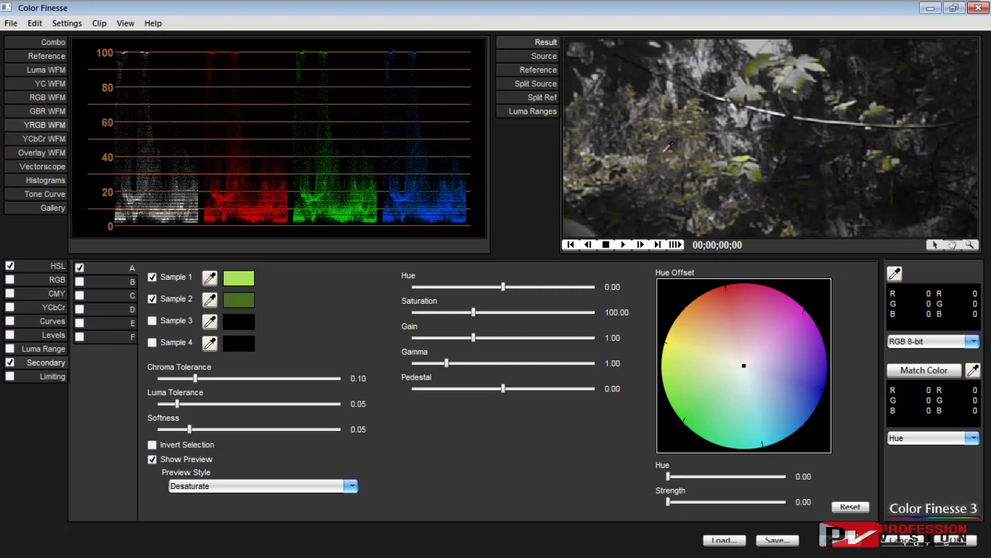
- Sample a bright leaf green from the Source image as Sample 3 of secondary A and check the Result preview
click(542, 56)
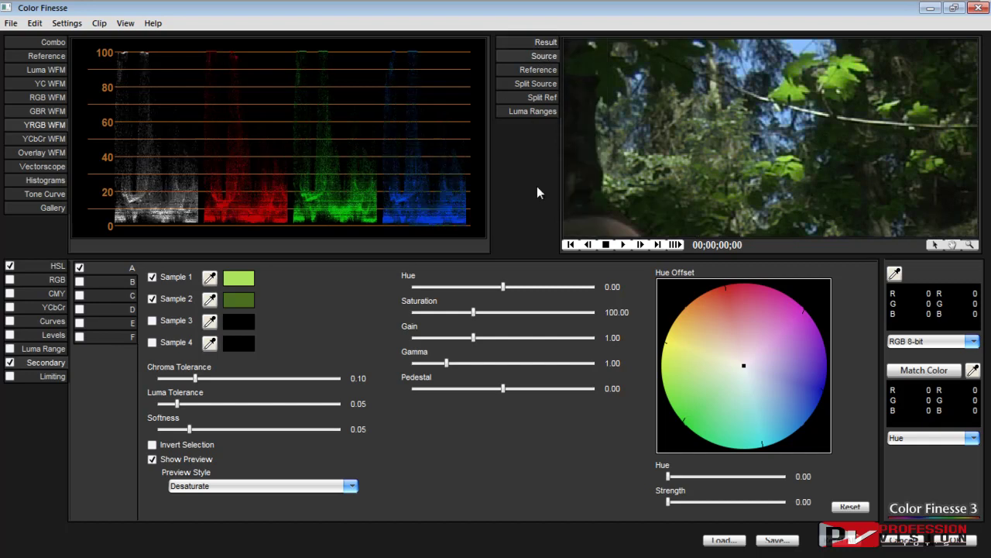
click(210, 325)
click(846, 72)
click(546, 45)
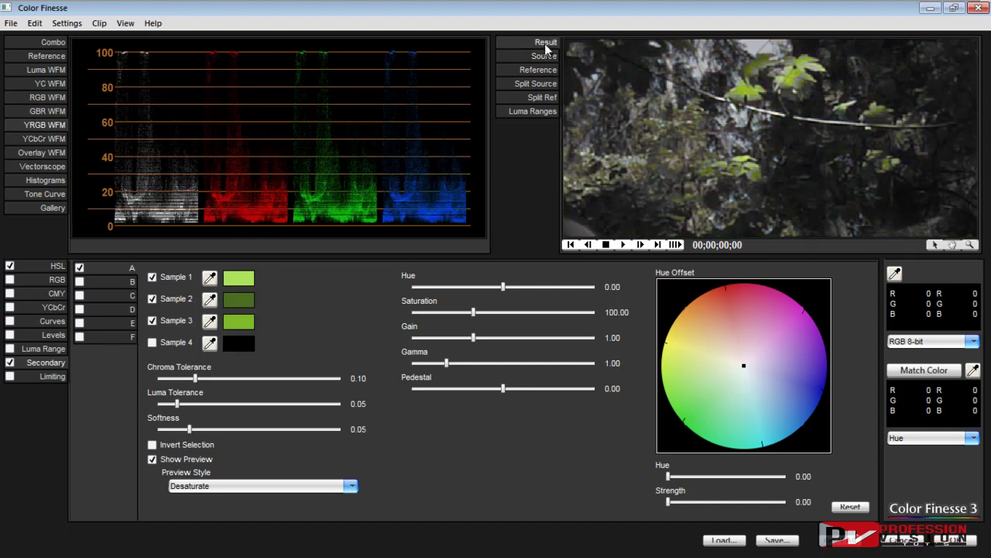
- Sample a darker leaf green from the Source image as Sample 4 of secondary A and check the Result preview
click(544, 59)
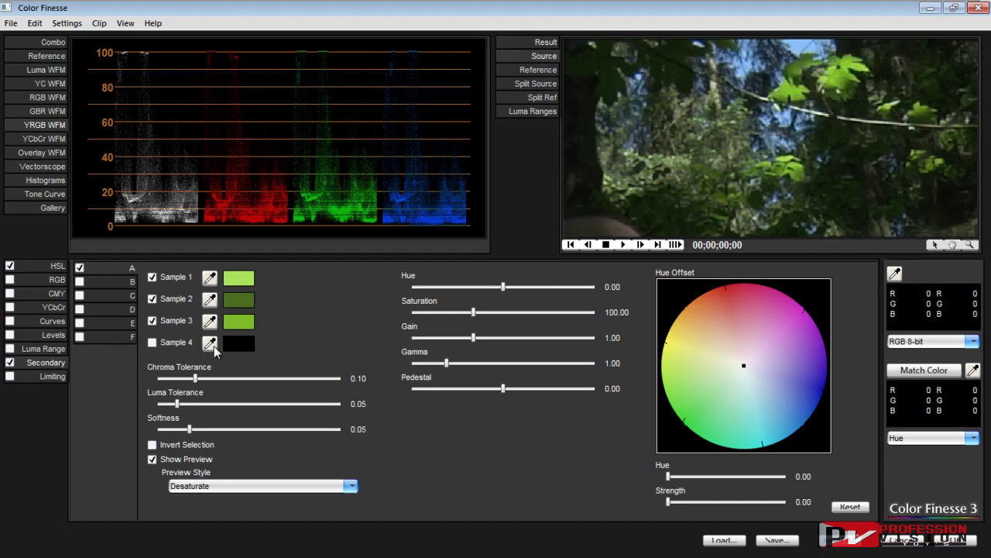
click(790, 96)
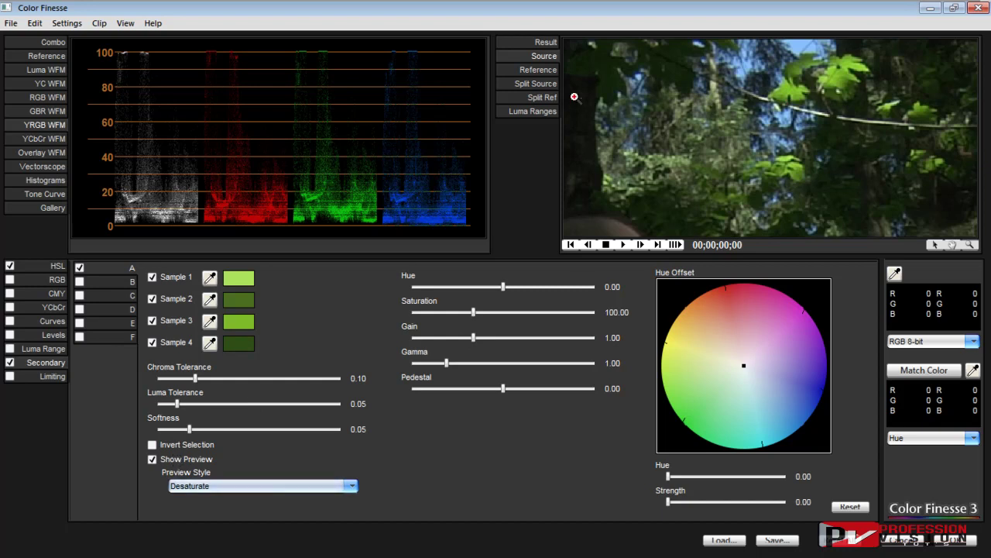
click(546, 43)
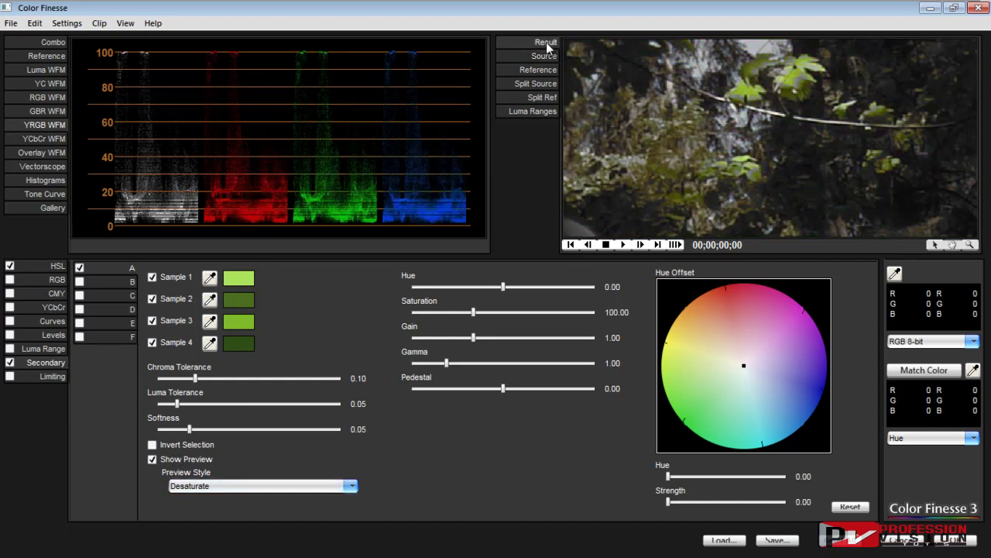
- Try a leaf green from the Source image as Sample 1 of secondary B and preview its selection on the Result
click(543, 55)
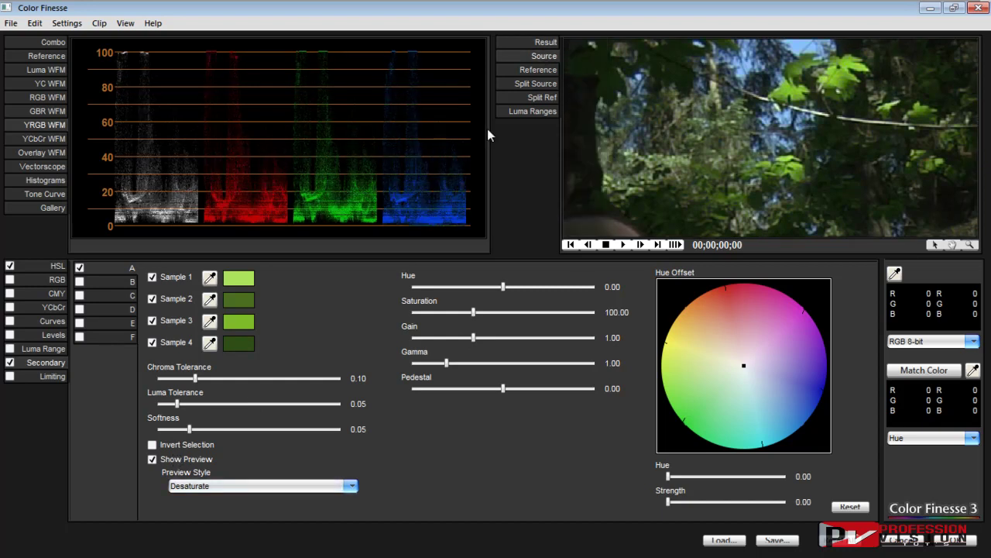
click(102, 282)
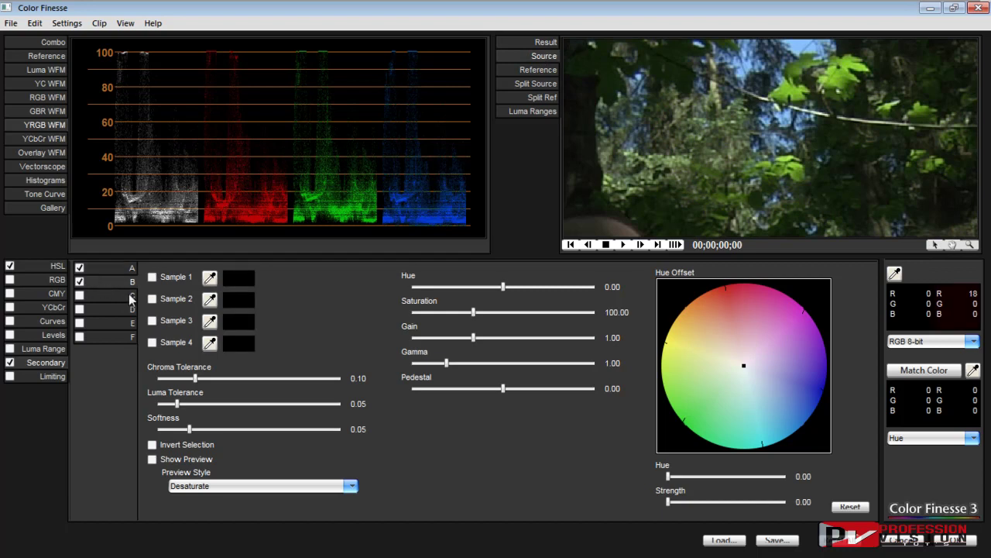
click(211, 281)
click(850, 83)
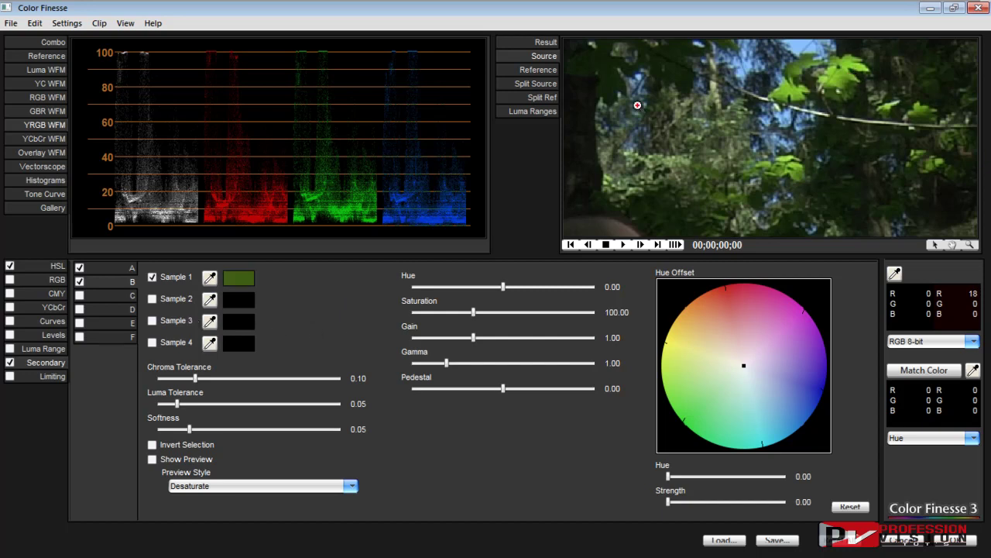
click(152, 459)
click(545, 45)
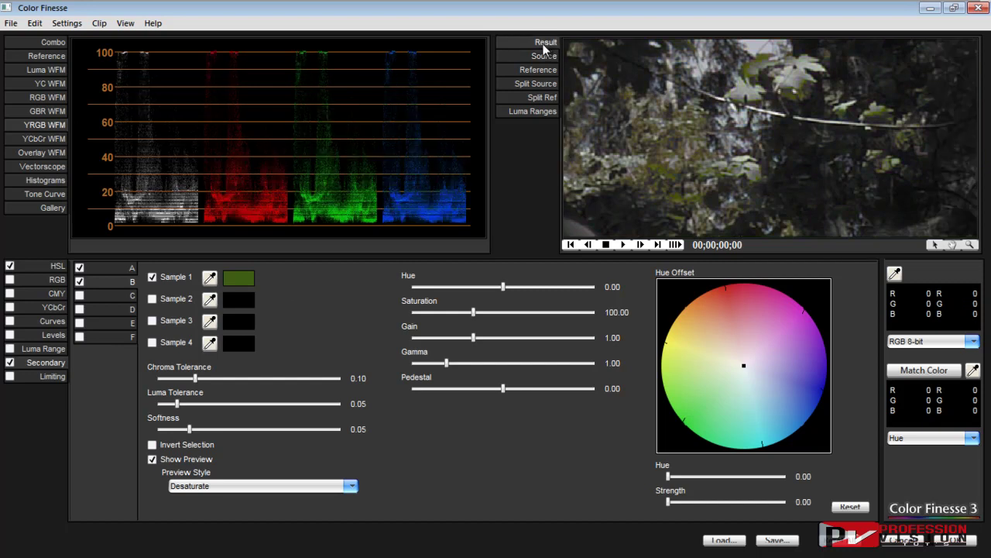
- Compare secondary A's samples with secondary B's desaturated selection preview, checking the Source and Result images
click(117, 266)
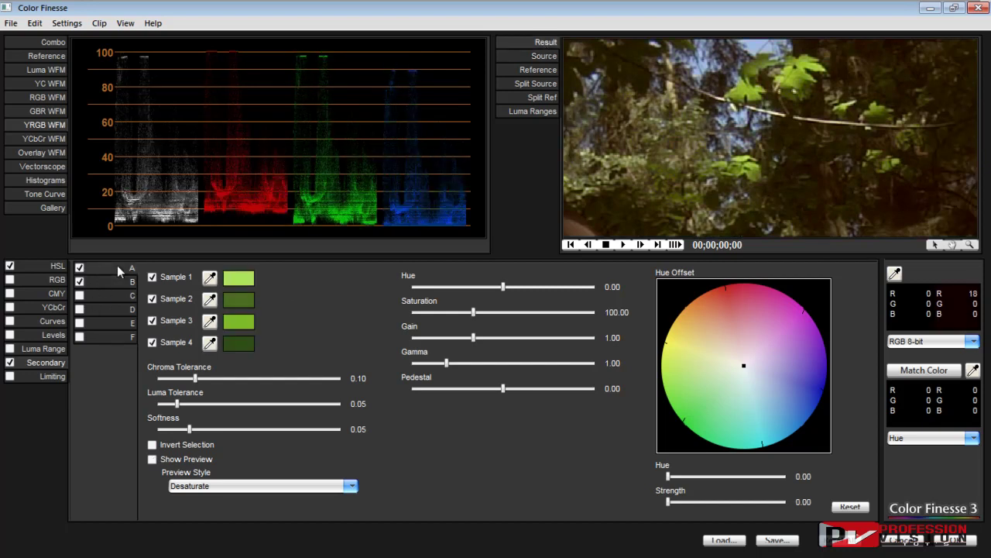
click(535, 56)
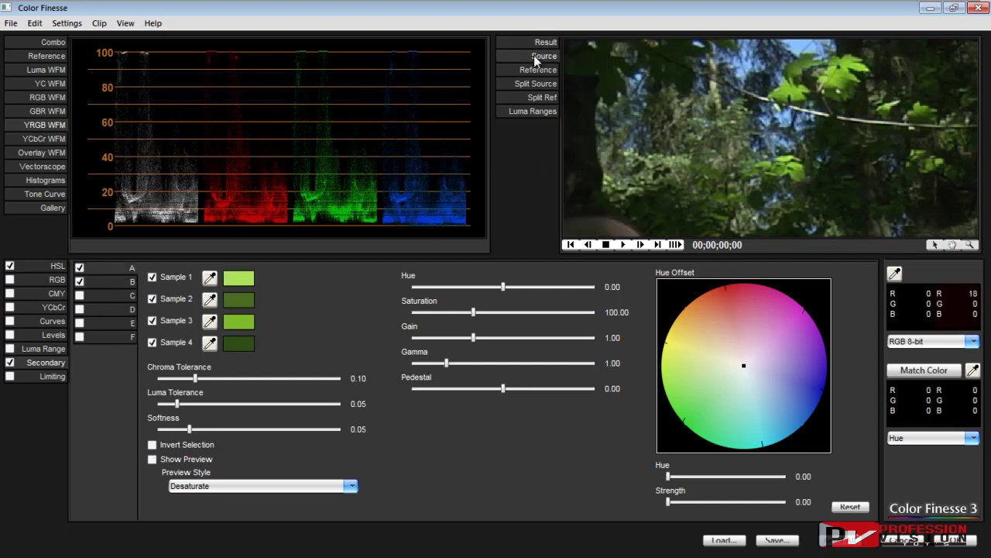
click(534, 55)
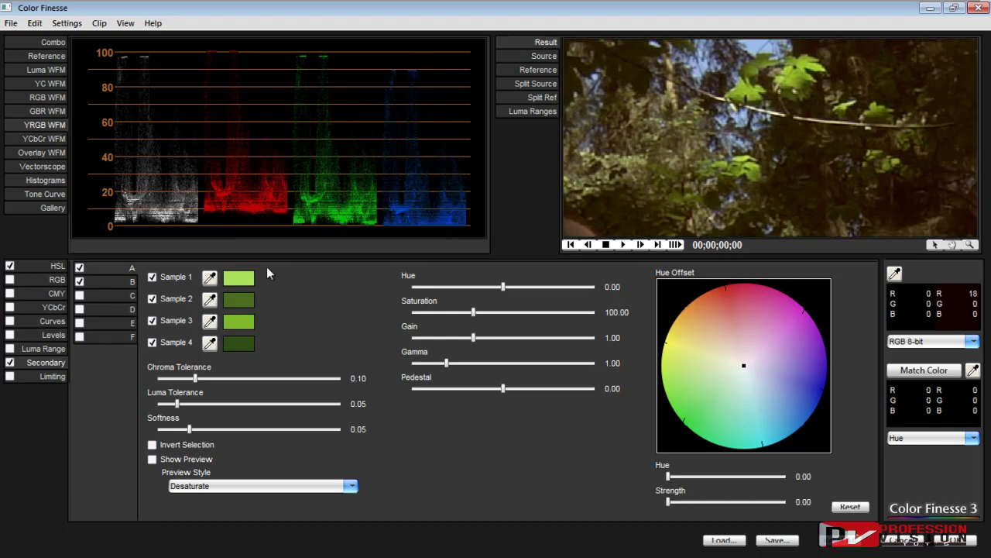
click(124, 286)
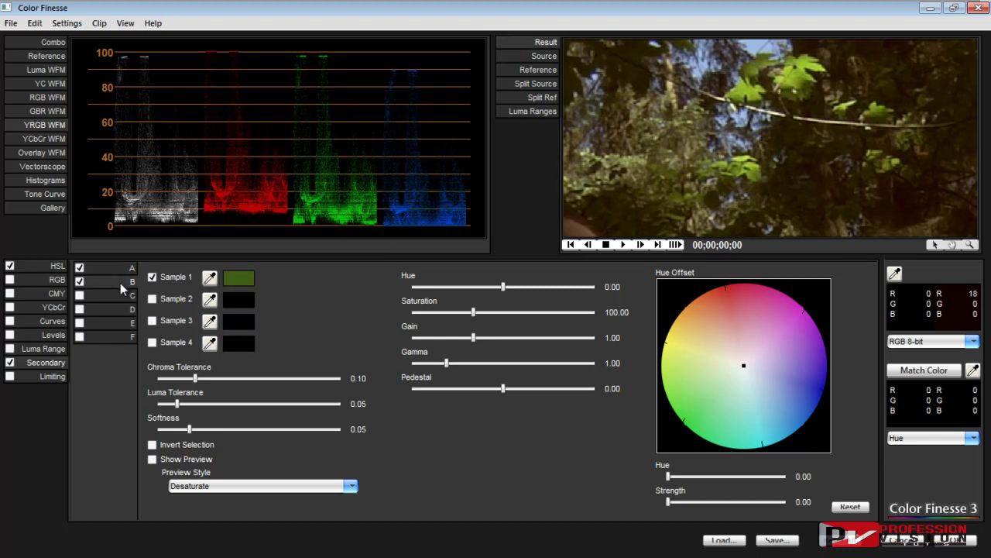
click(183, 461)
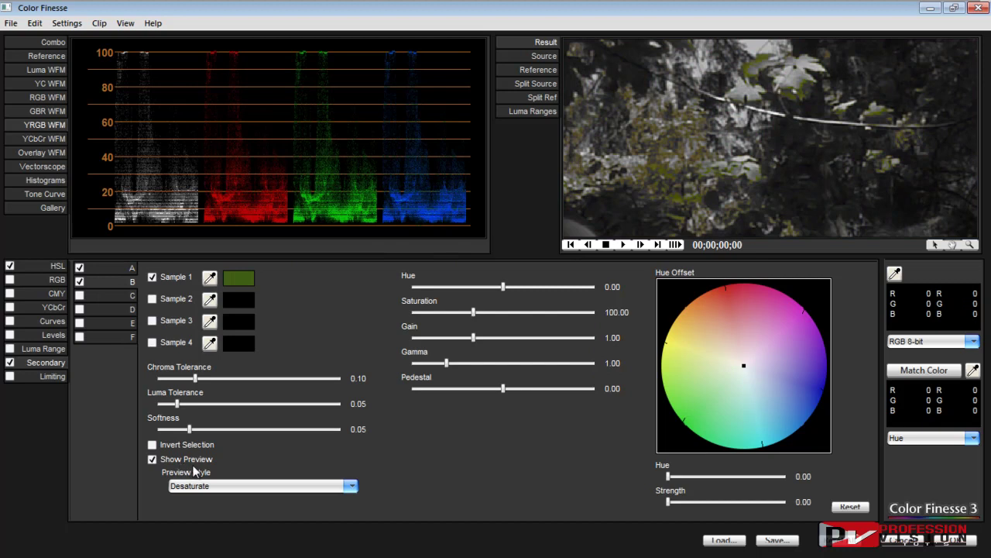
click(116, 269)
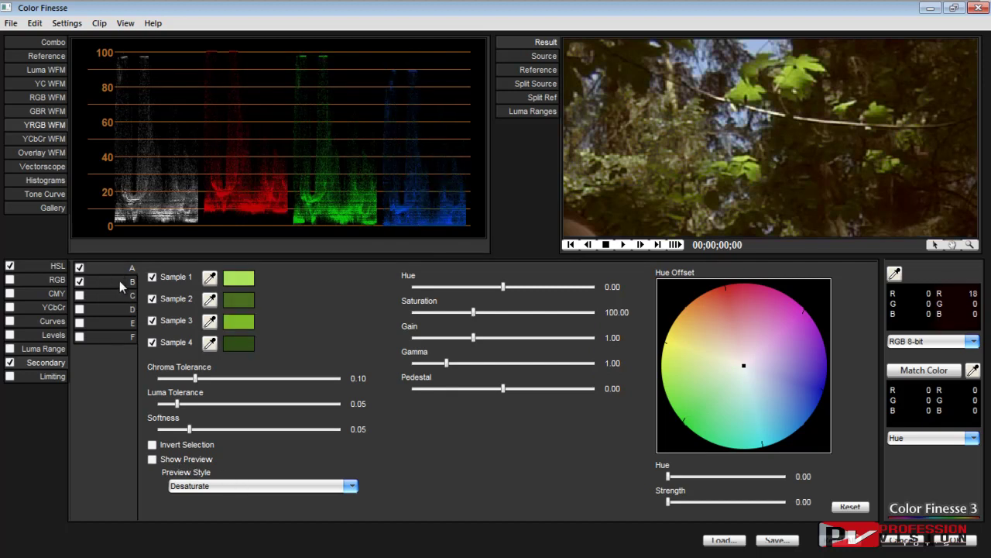
- Lower secondary A's Saturation to 40.41 for the selected leaves and leave its selection preview off
click(153, 459)
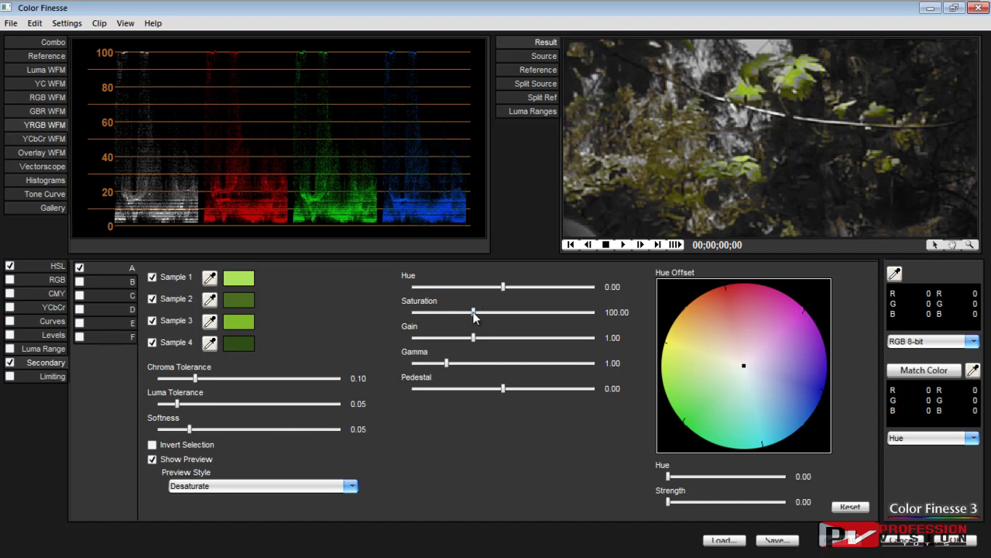
drag(473, 312, 424, 313)
click(153, 459)
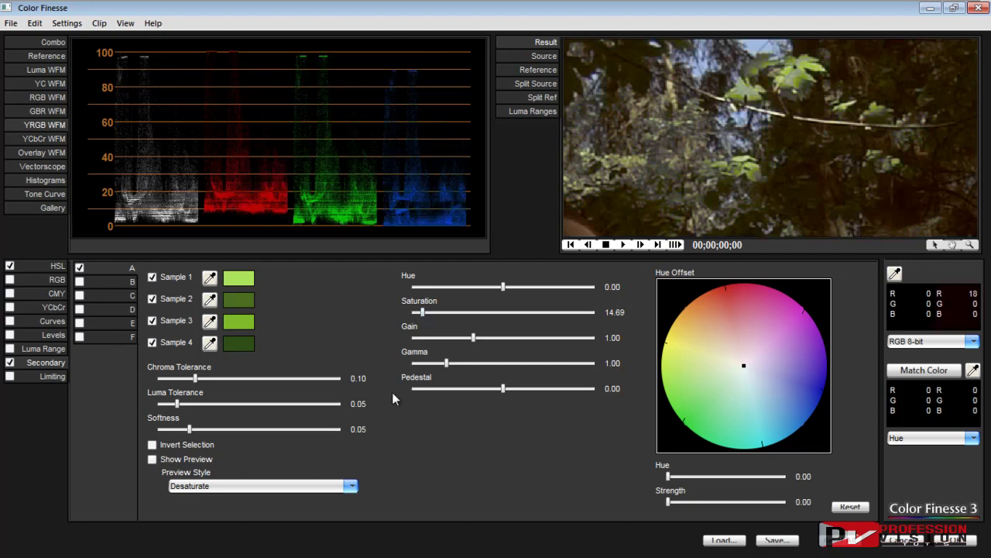
mouse_move(425, 312)
mouse_down()
mouse_move(447, 314)
mouse_move(439, 316)
mouse_up()
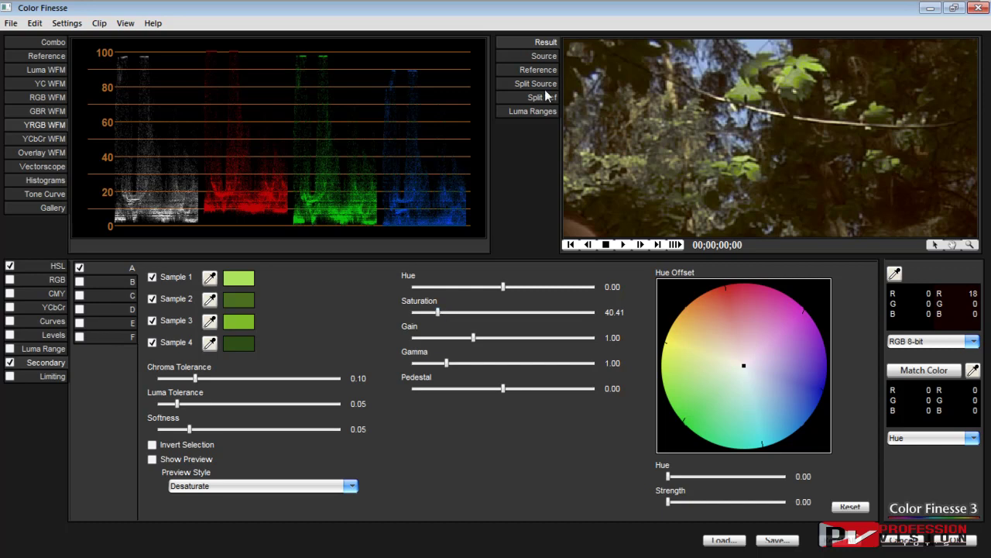
- Compare the Result with the Source across the full frame and apply the Color Finesse correction to the still
click(542, 56)
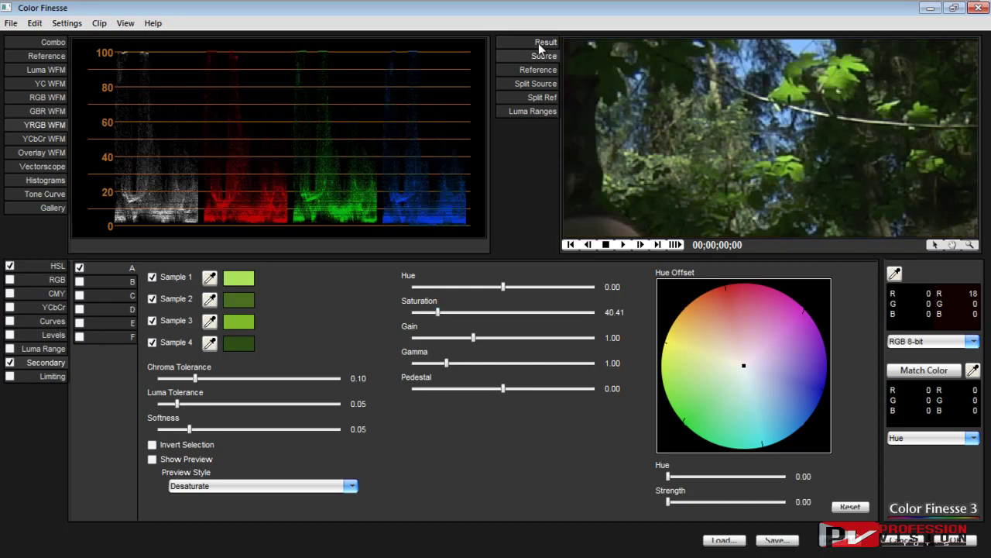
click(540, 48)
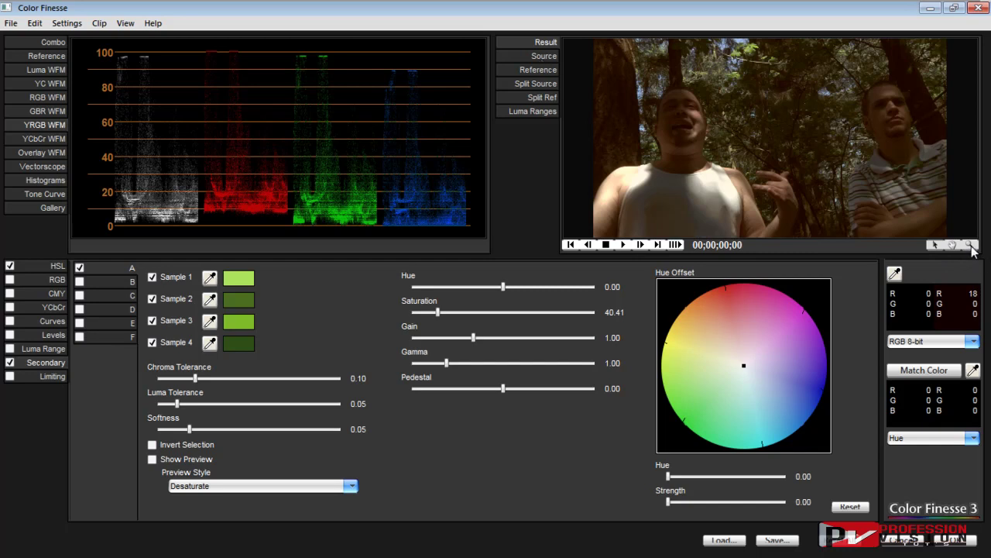
click(530, 56)
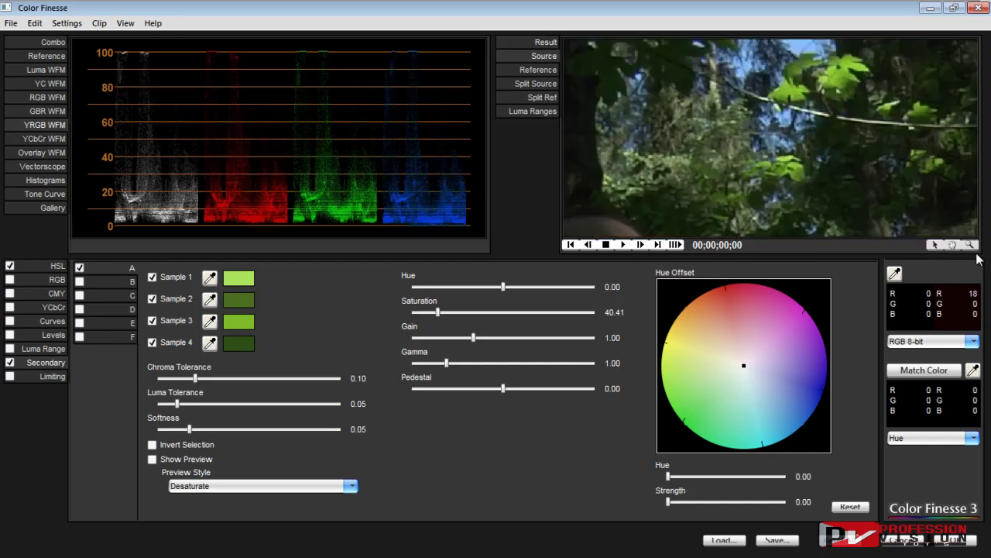
click(537, 41)
click(536, 55)
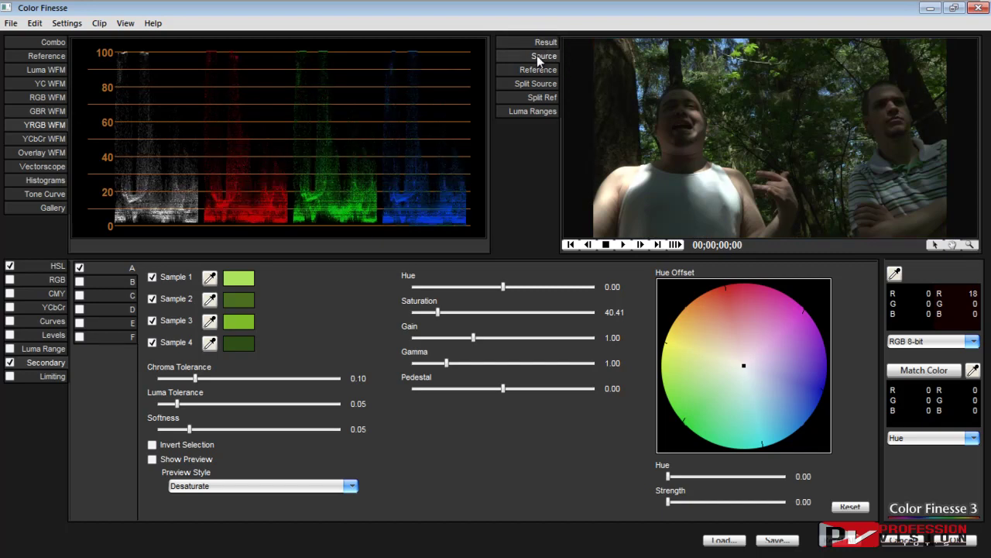
click(539, 42)
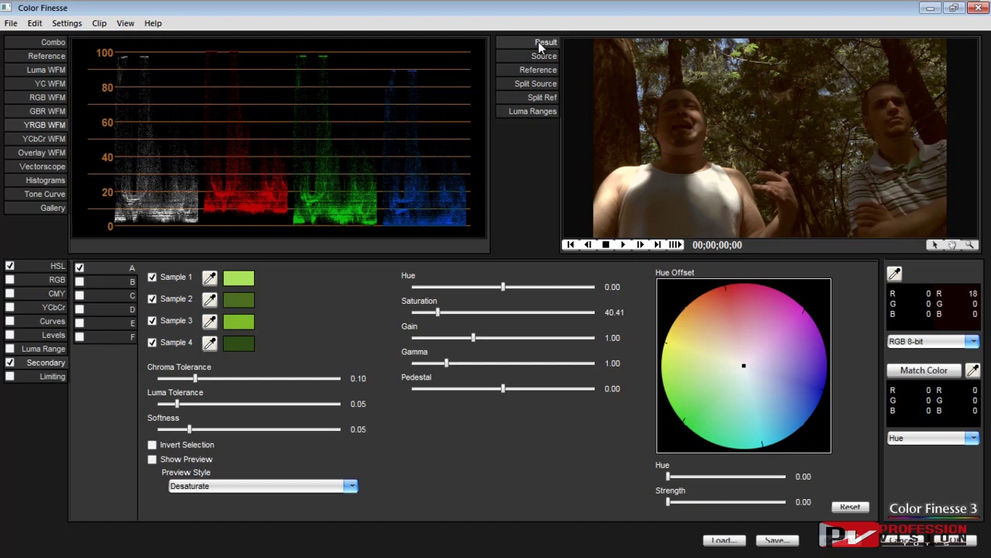
click(963, 539)
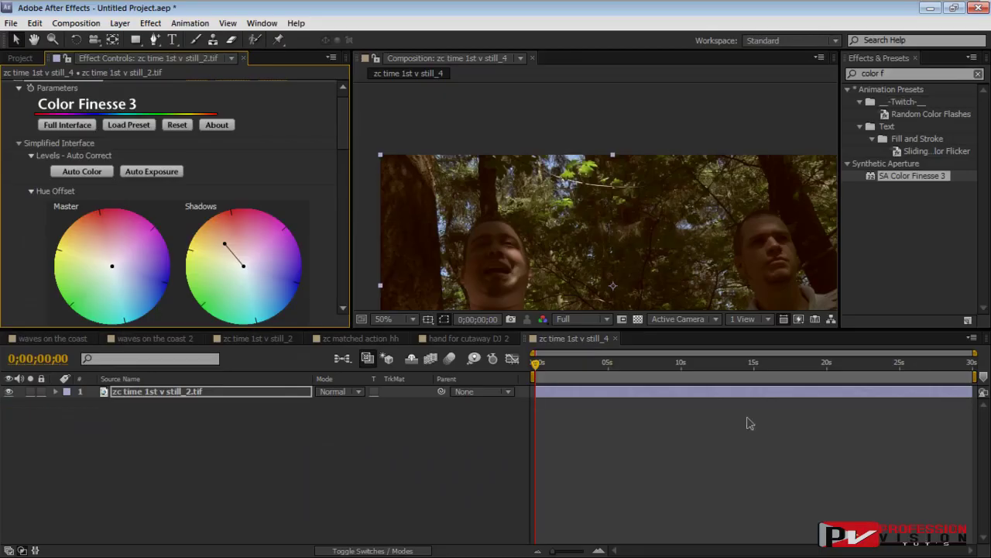
- Duplicate the graded zc time 1st v still_2.tif layer
click(245, 393)
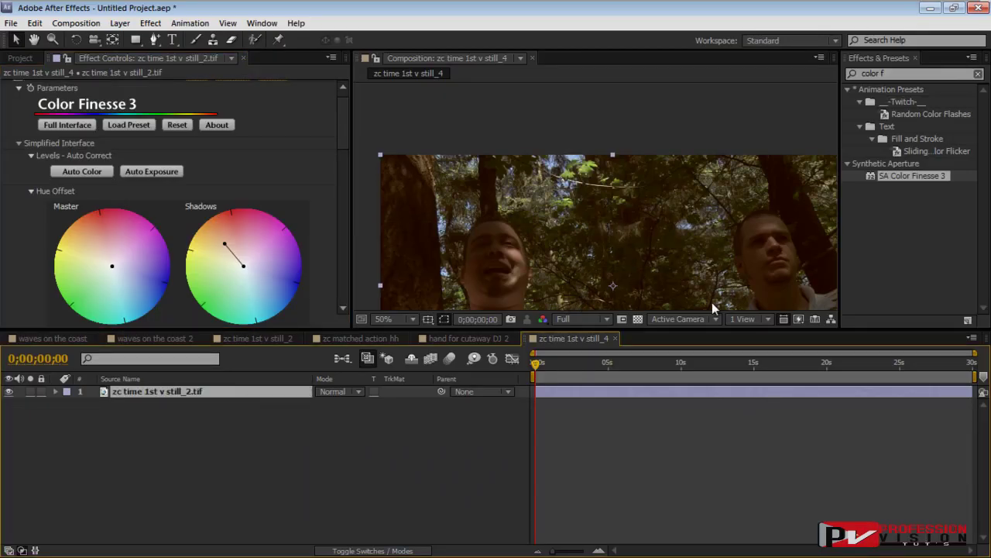
key(ctrl+d)
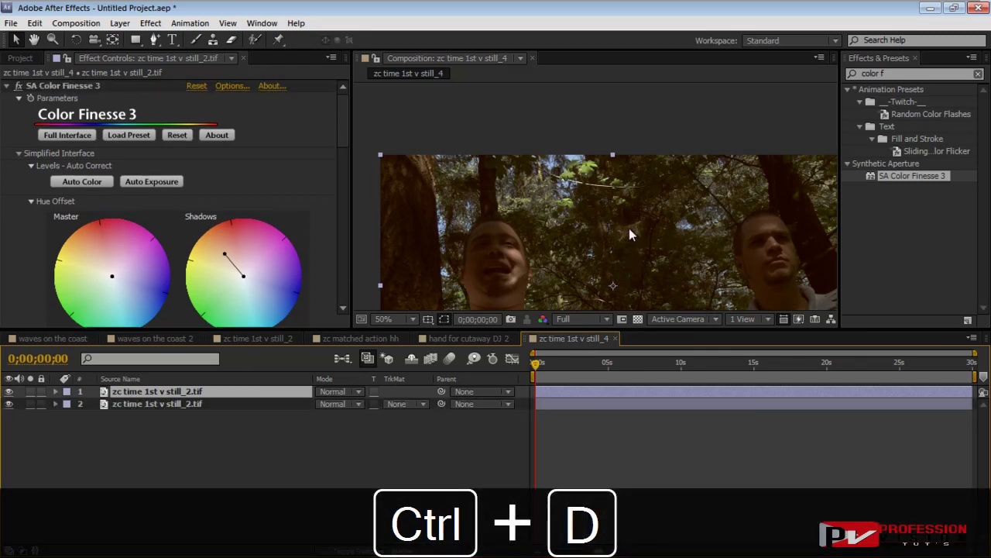
scroll(629, 227, up, 2)
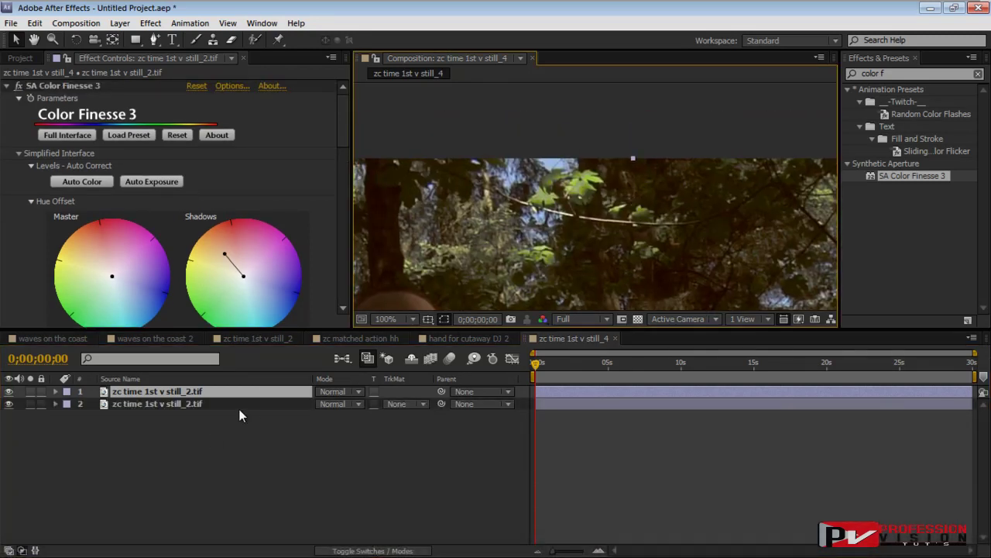
drag(155, 41, 192, 38)
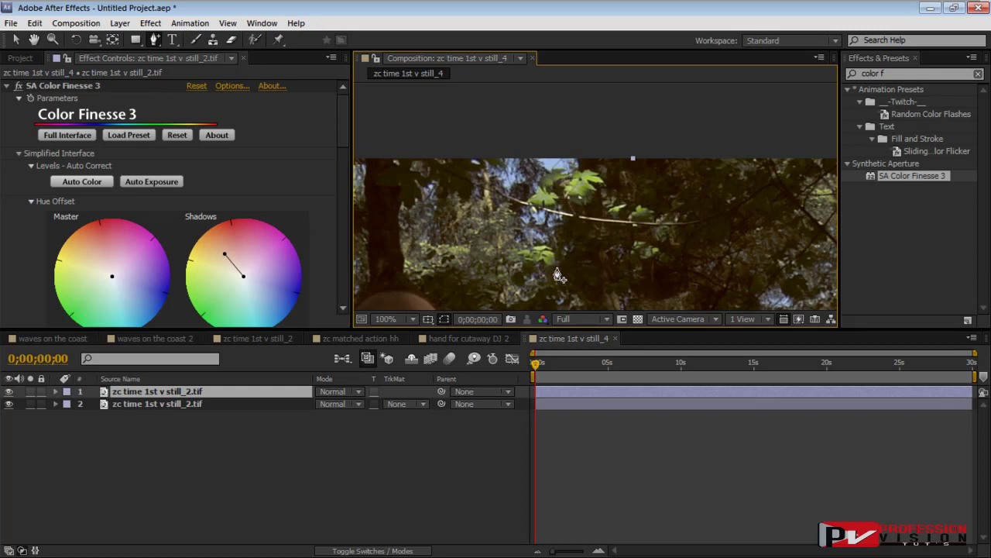
drag(548, 277, 547, 269)
scroll(603, 230, down, 4)
drag(631, 249, 598, 182)
drag(152, 39, 191, 54)
scroll(592, 216, up, 2)
drag(623, 147, 638, 209)
key(ctrl+z)
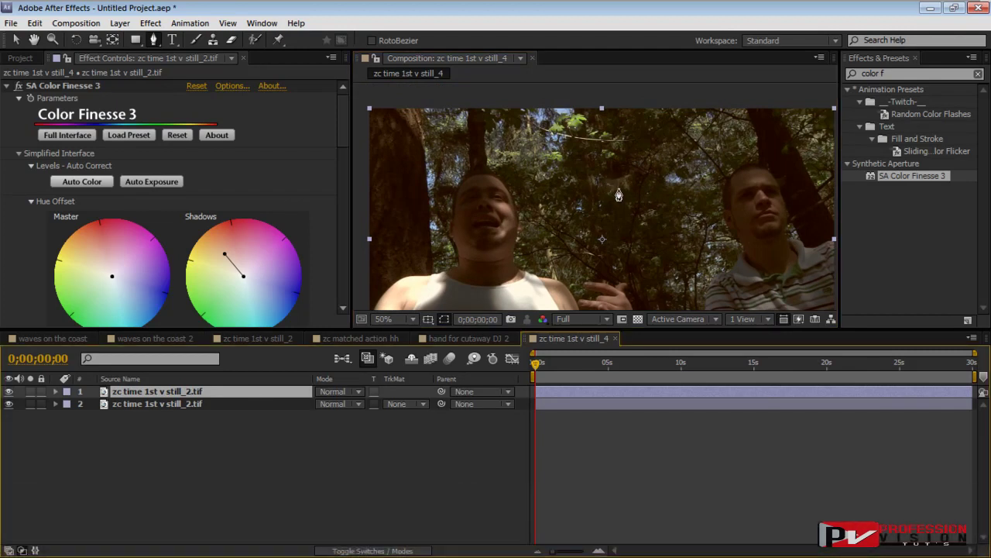
- Draw a closed Pen mask around the bright green leaf cluster above the branch on the top duplicate of the still
scroll(620, 171, up, 2)
drag(614, 137, 633, 253)
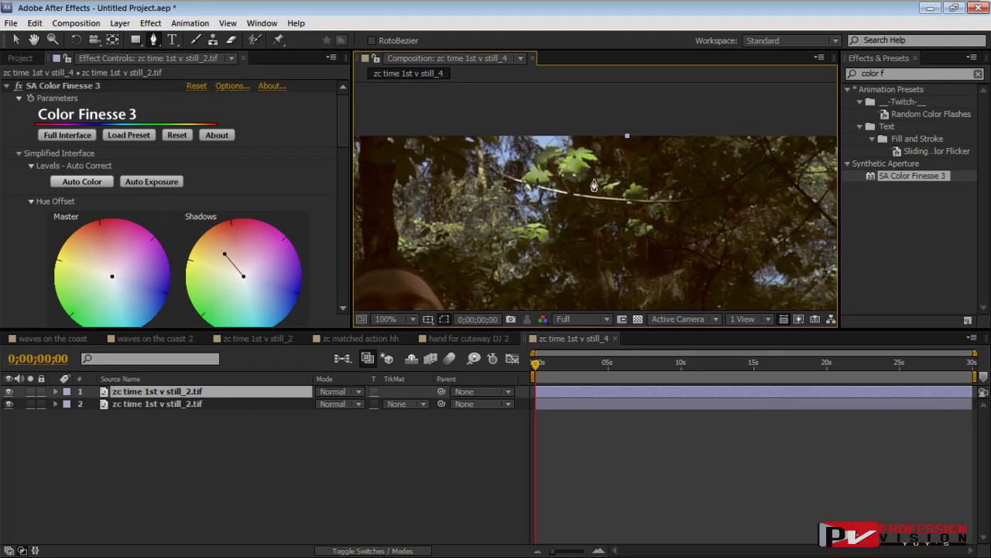
click(594, 179)
drag(567, 194, 517, 168)
click(533, 144)
click(570, 141)
click(598, 148)
click(616, 168)
click(621, 188)
click(593, 180)
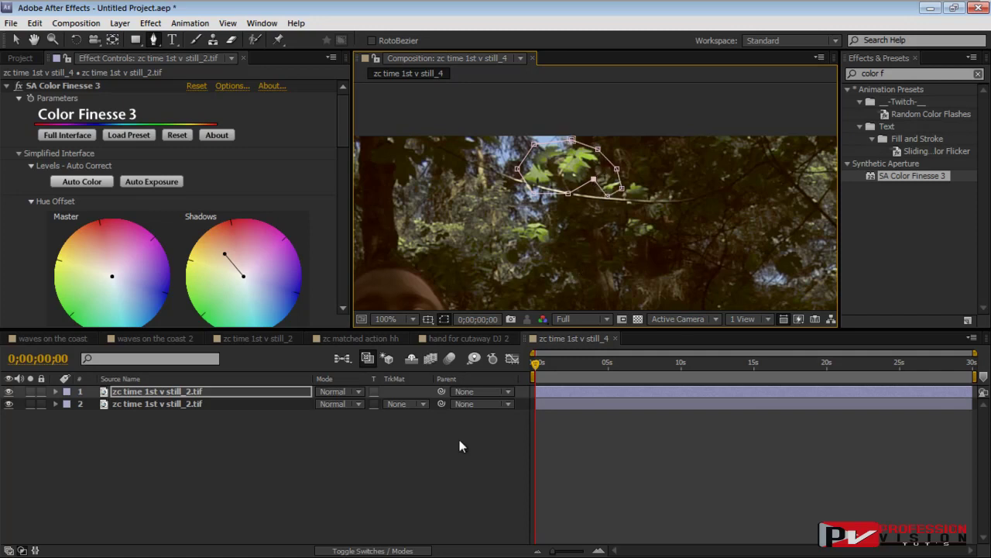
- Review the lower still's Color Finesse secondary correction without changing it and examine the bright leaves in the composition
click(270, 404)
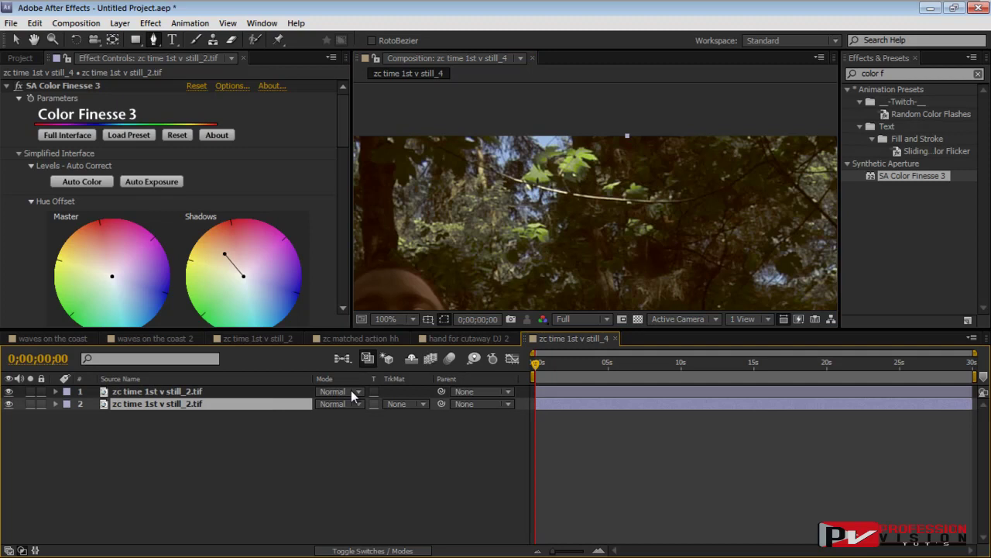
click(75, 137)
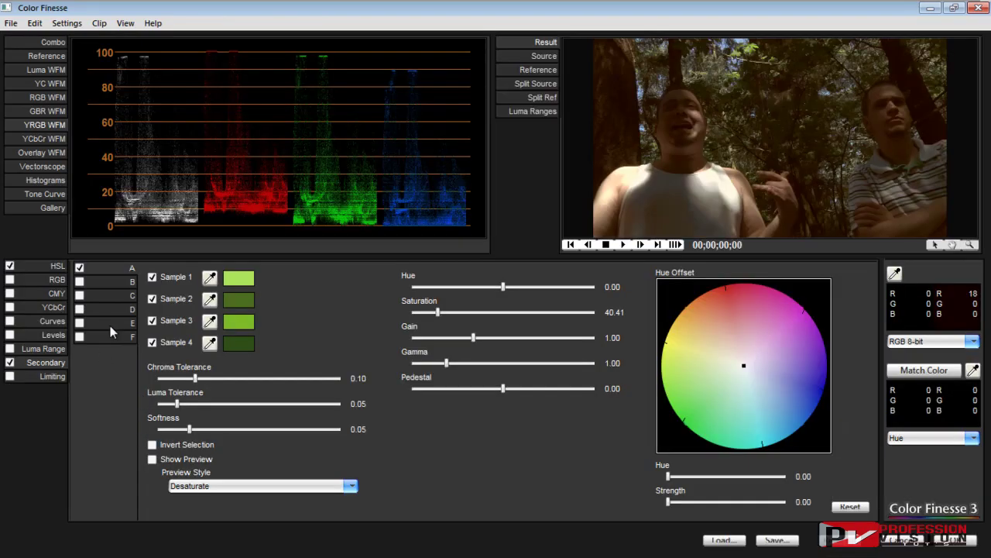
click(953, 540)
scroll(566, 202, down, 4)
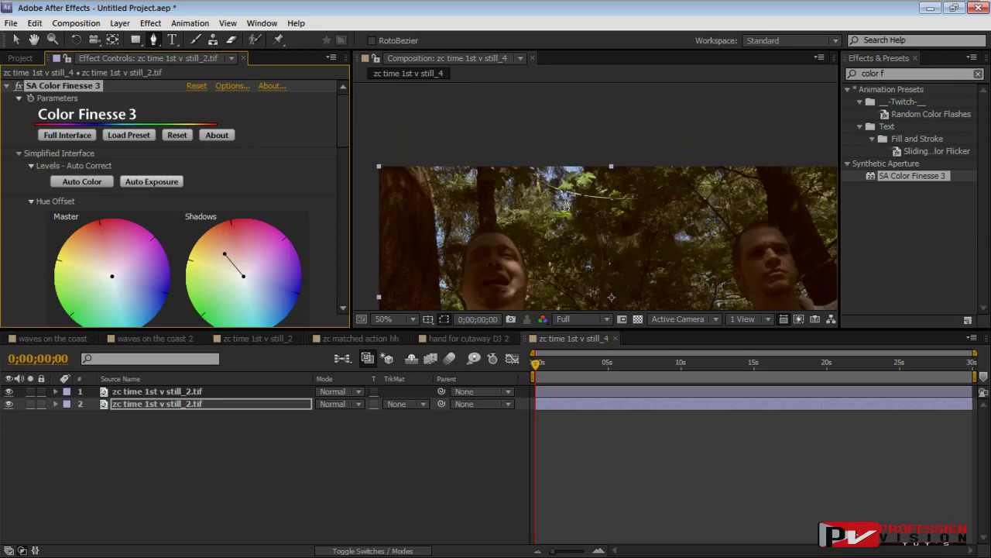
scroll(621, 173, up, 2)
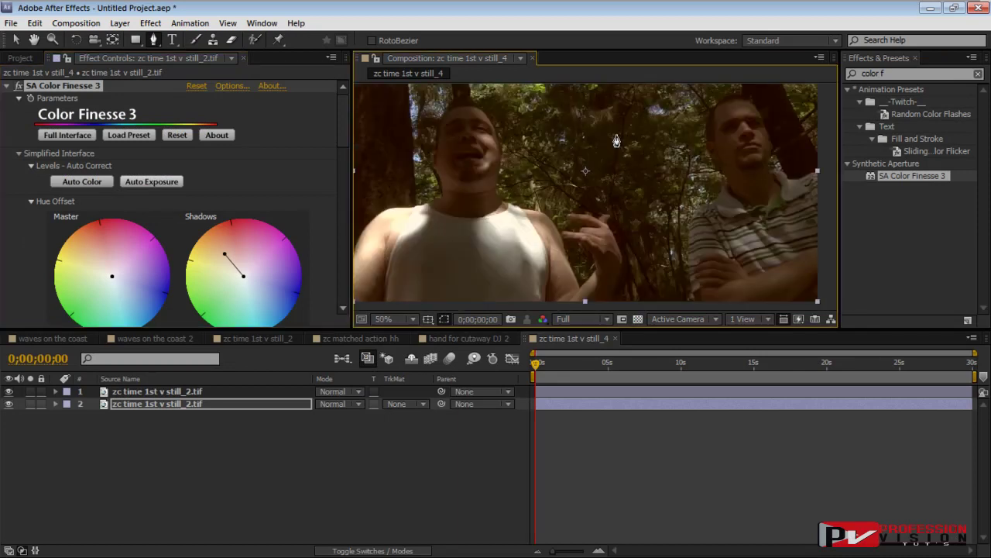
click(292, 478)
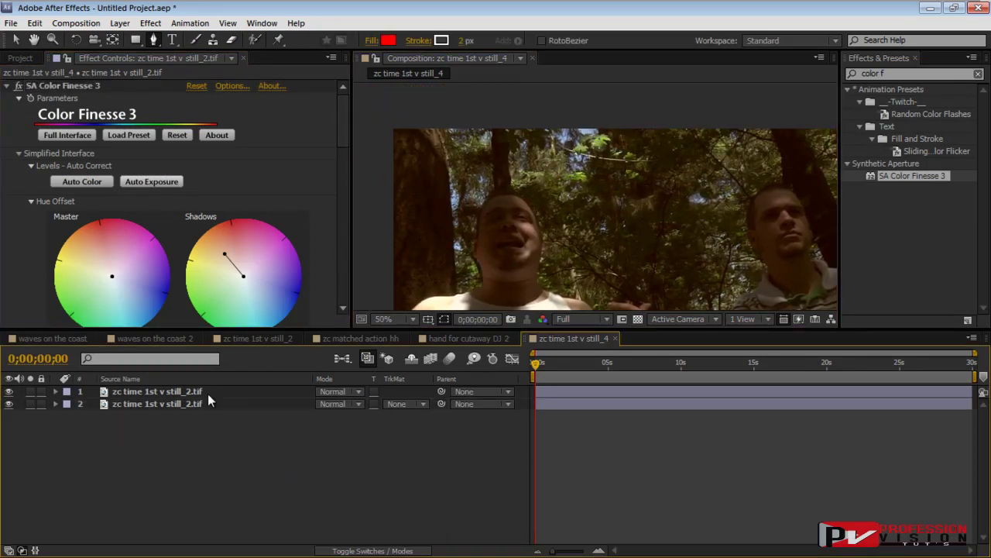
- Create a 1280 × 720 px solid layer in the very dark brown 1B1716
click(120, 24)
mouse_move(140, 39)
click(381, 55)
click(484, 372)
drag(194, 349, 86, 453)
click(401, 273)
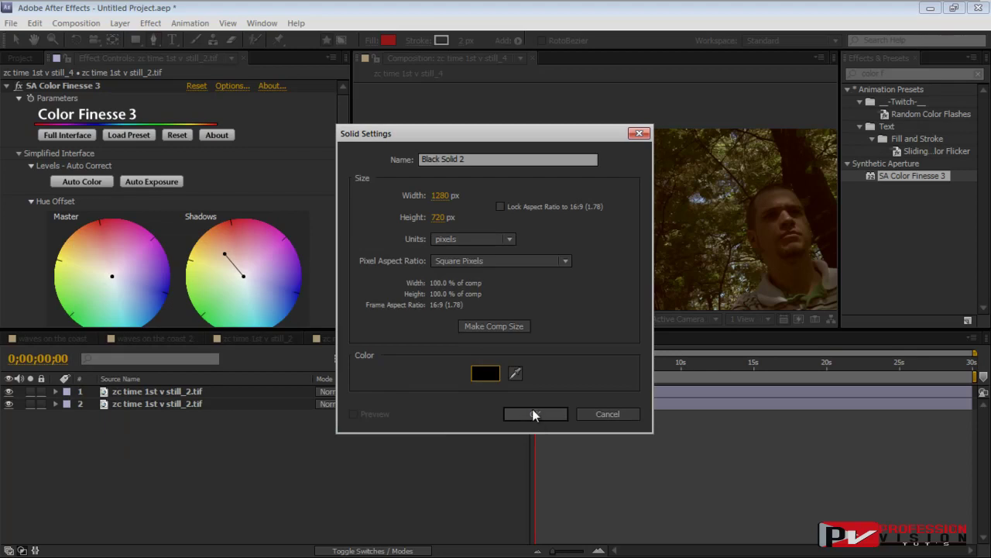
click(476, 378)
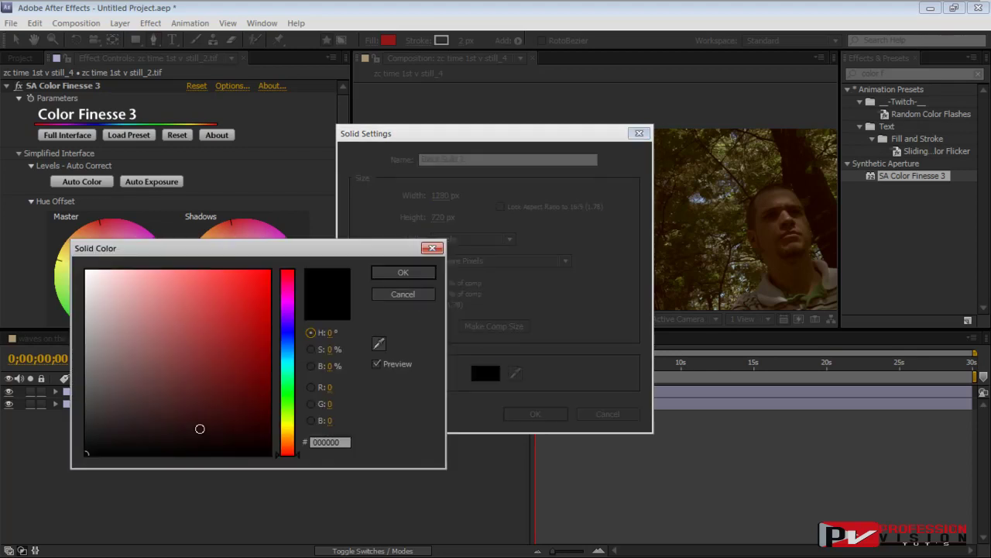
click(288, 452)
drag(290, 453, 292, 455)
drag(101, 437, 121, 435)
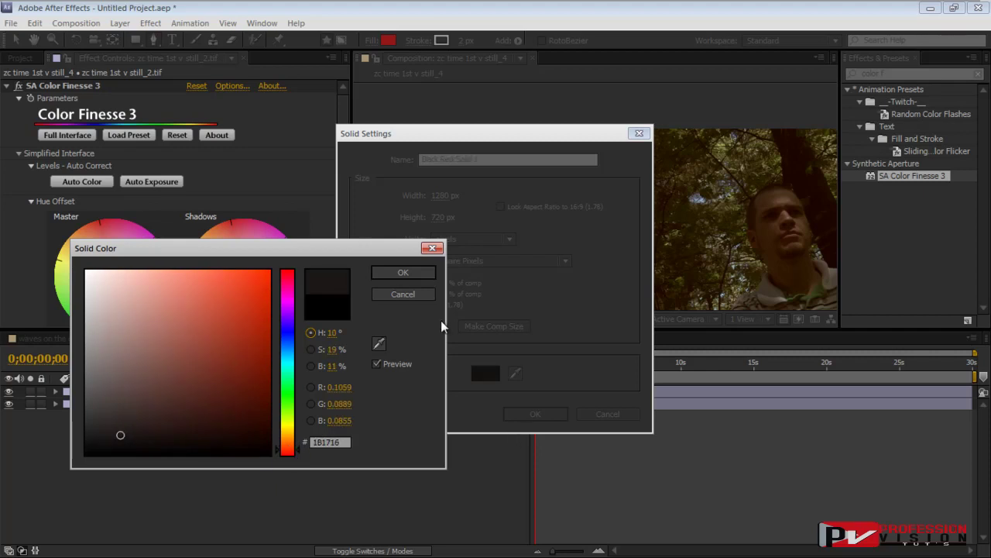
click(403, 272)
click(531, 412)
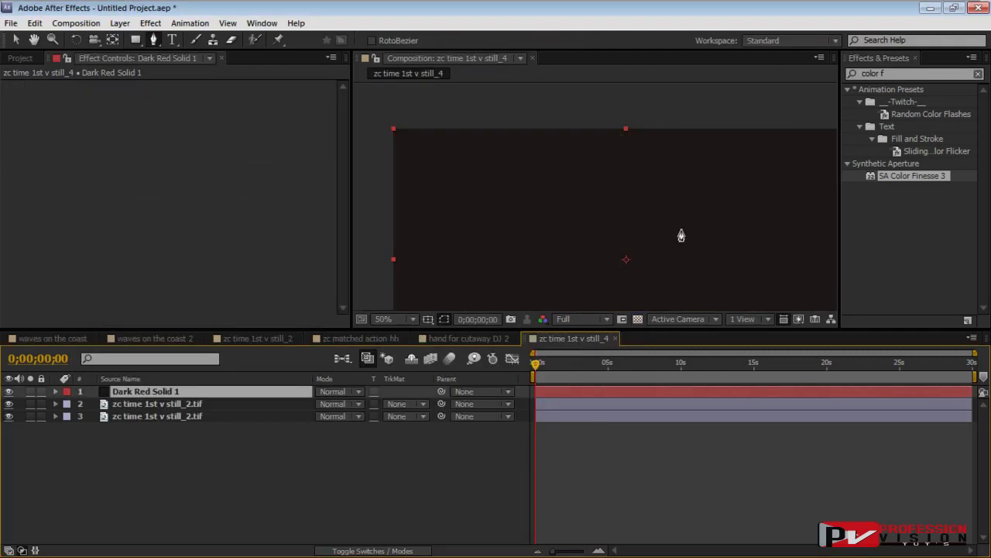
- Lower the dark solid's Opacity to 66%
scroll(658, 248, down, 2)
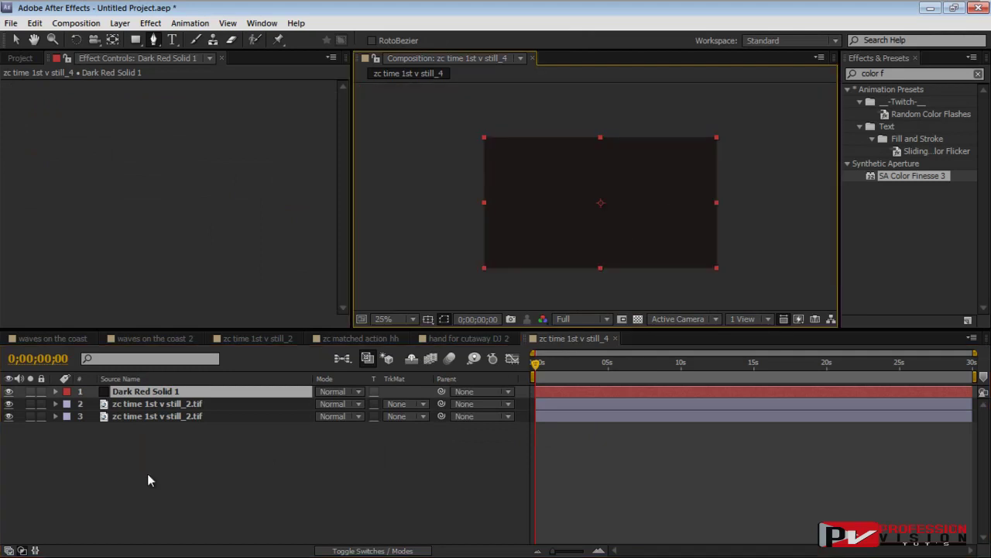
key(t)
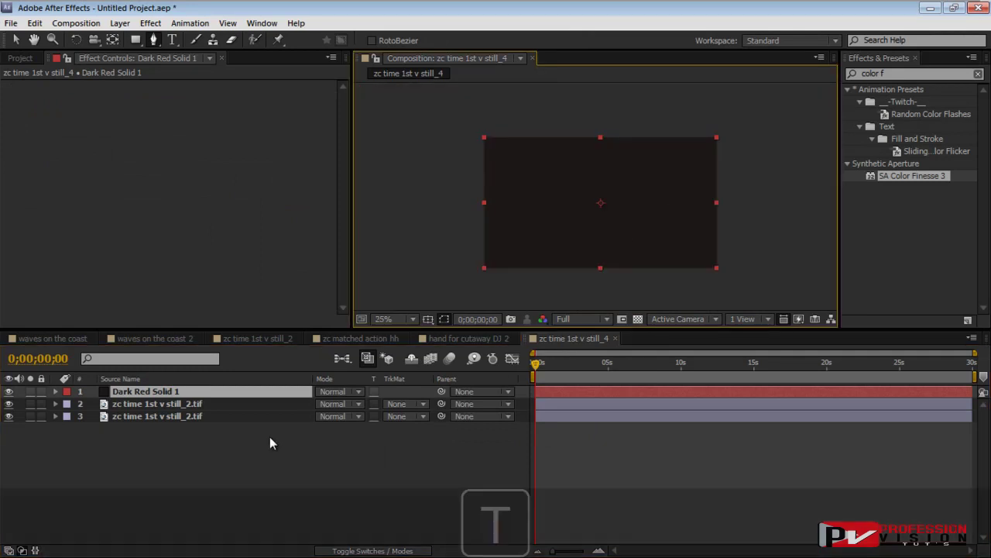
drag(326, 404, 298, 408)
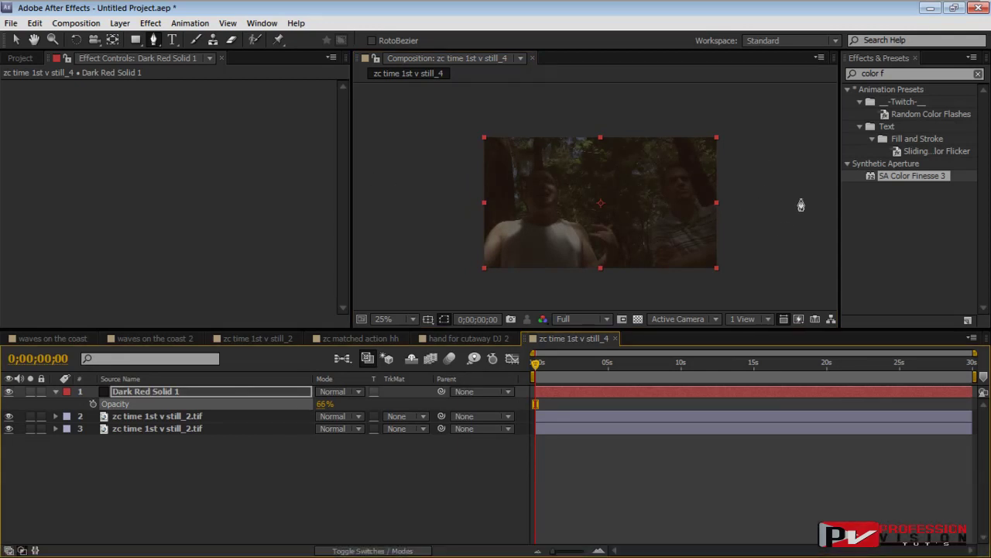
- Draw a closed Pen mask on the dark solid covering the upper forest, skirting both men's heads and dipping between them
click(270, 390)
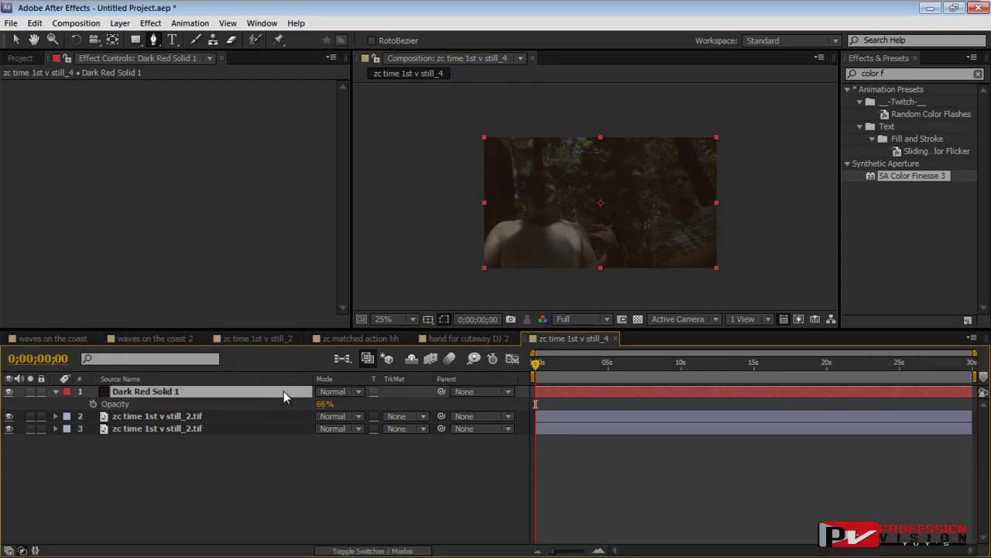
click(763, 196)
click(671, 148)
click(626, 192)
click(586, 201)
click(558, 165)
click(526, 150)
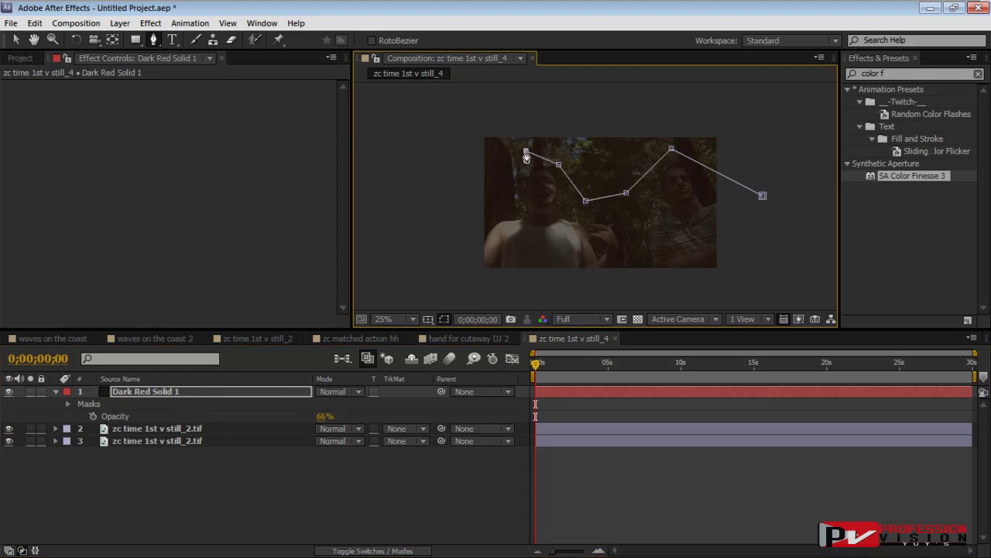
click(462, 189)
click(381, 119)
click(678, 89)
click(760, 109)
click(806, 163)
click(763, 195)
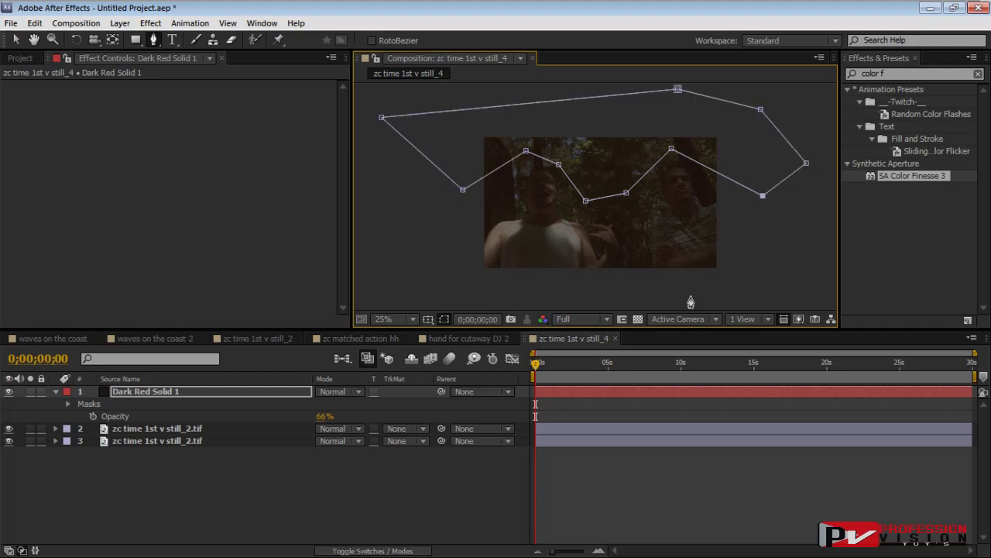
- Set the Mask Feather of the dark solid's mask to 106 pixels
click(179, 395)
key(f)
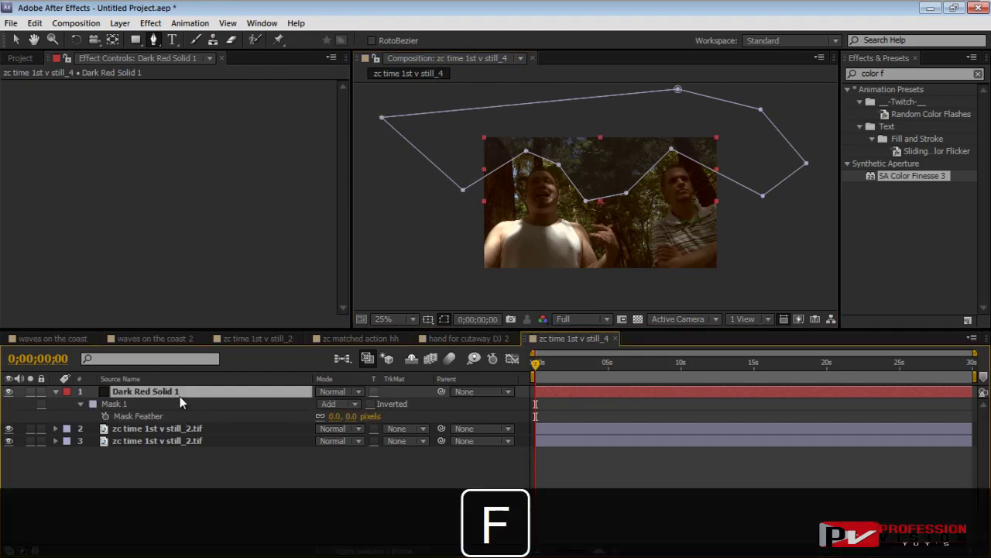
drag(333, 418, 401, 410)
click(367, 461)
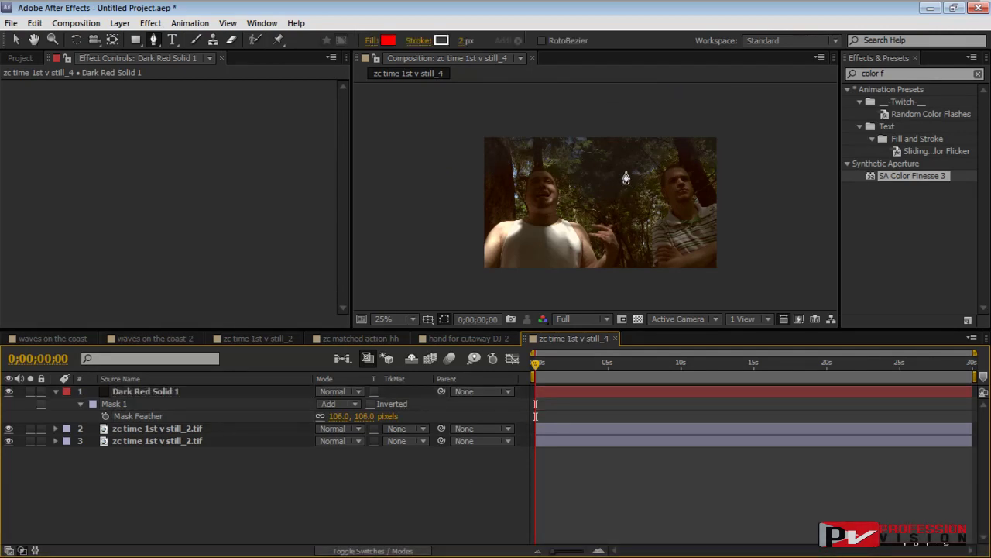
- Switch to the Selection tool and raise the dark solid's Opacity to 78%
click(193, 397)
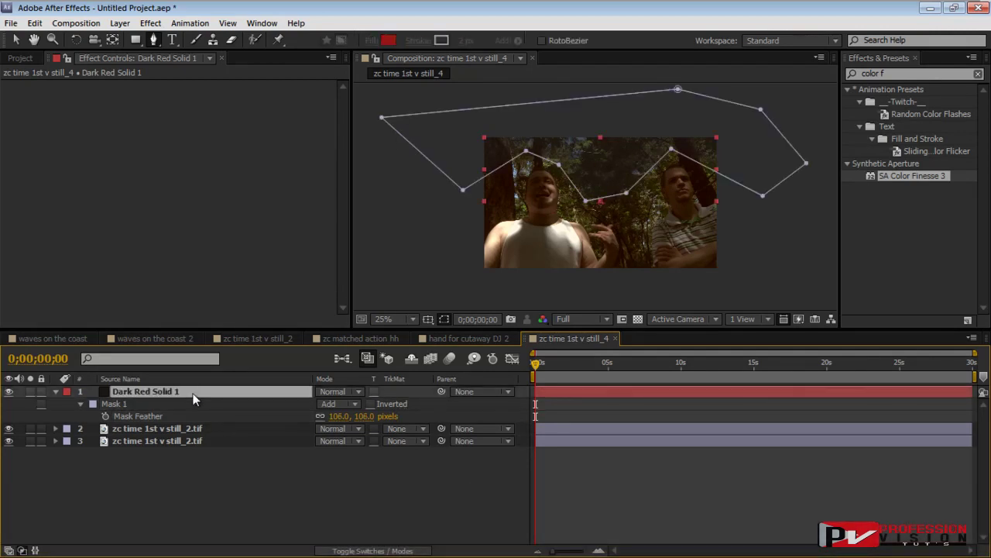
click(16, 39)
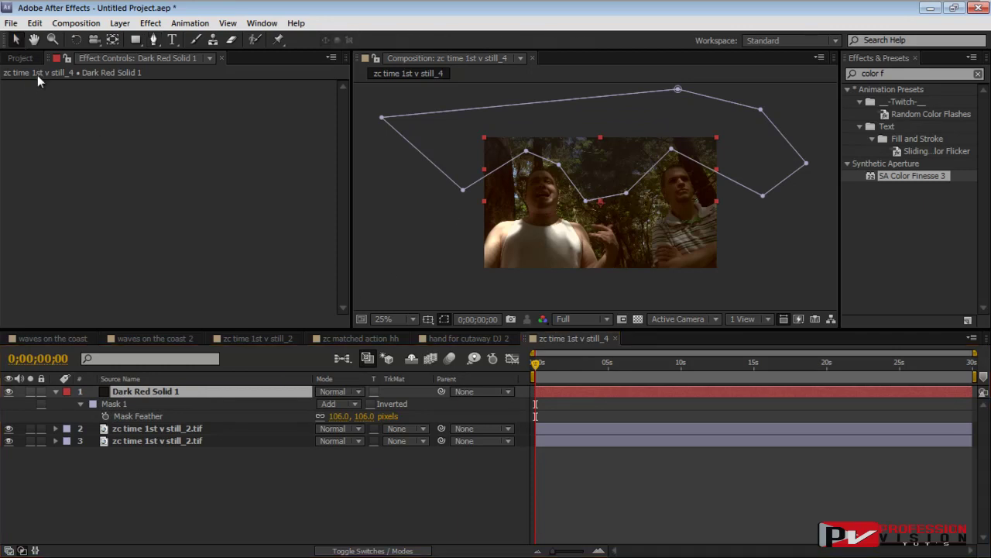
click(372, 240)
click(186, 394)
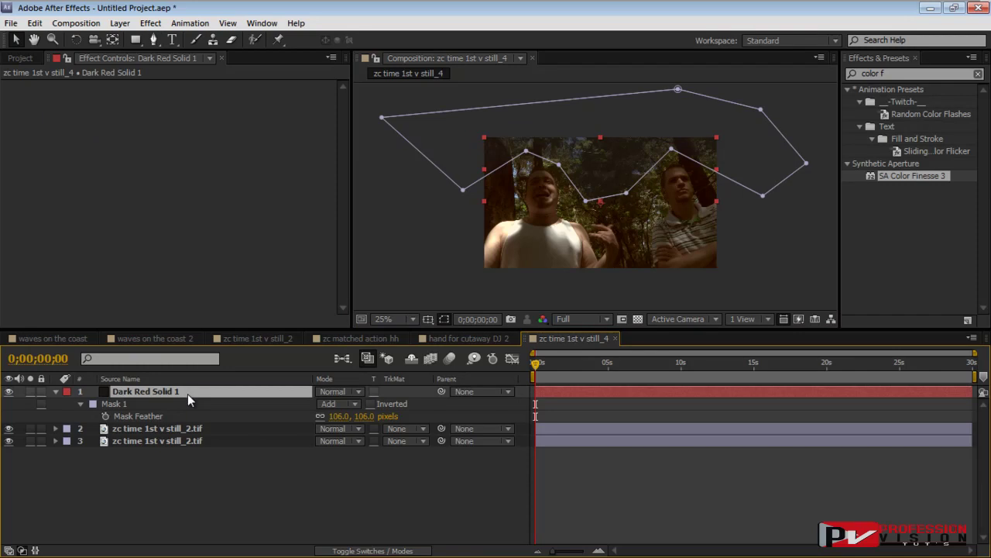
key(t)
drag(318, 410, 328, 443)
- Apply Gaussian Blur to the dark solid with a Blurriness of 25
click(862, 74)
text(gau)
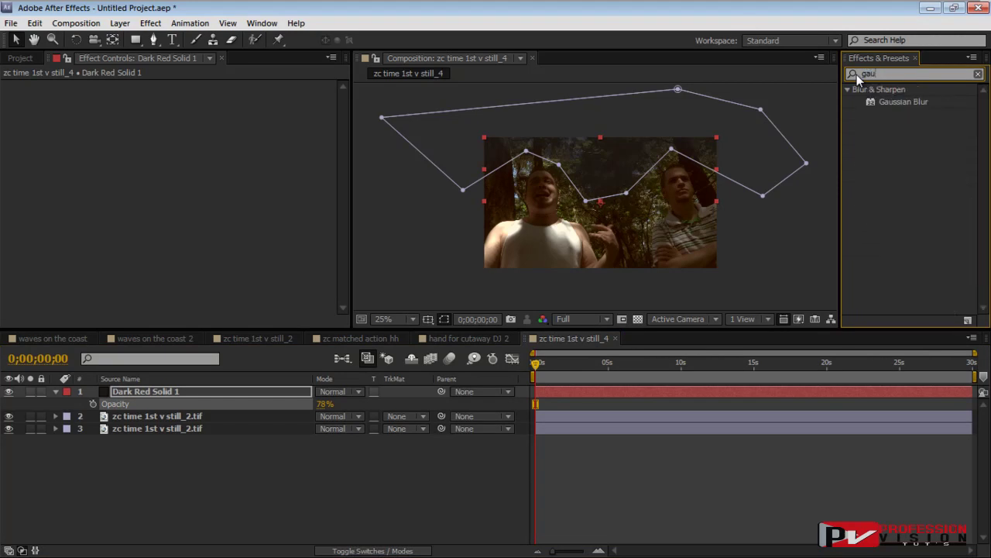
double_click(898, 103)
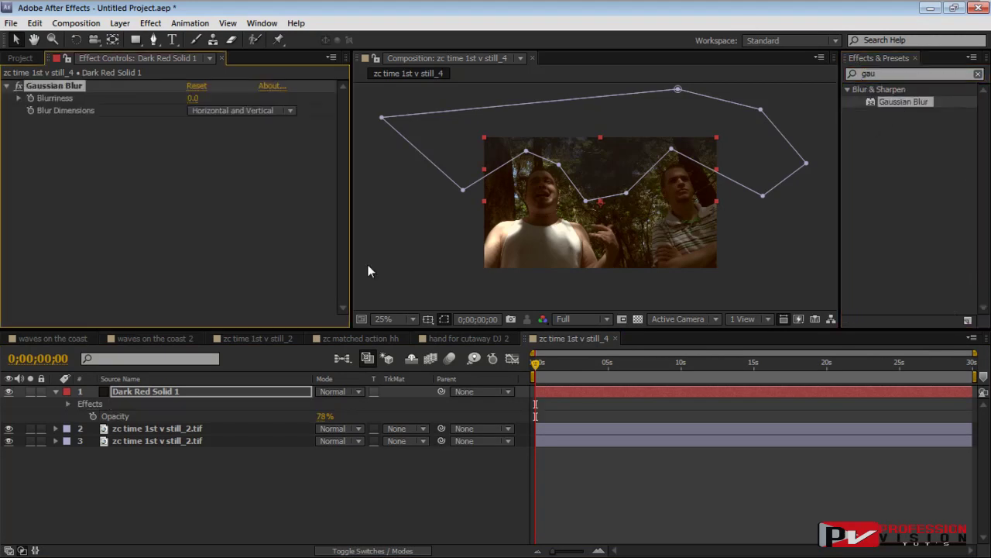
click(195, 98)
text(25)
key(Return)
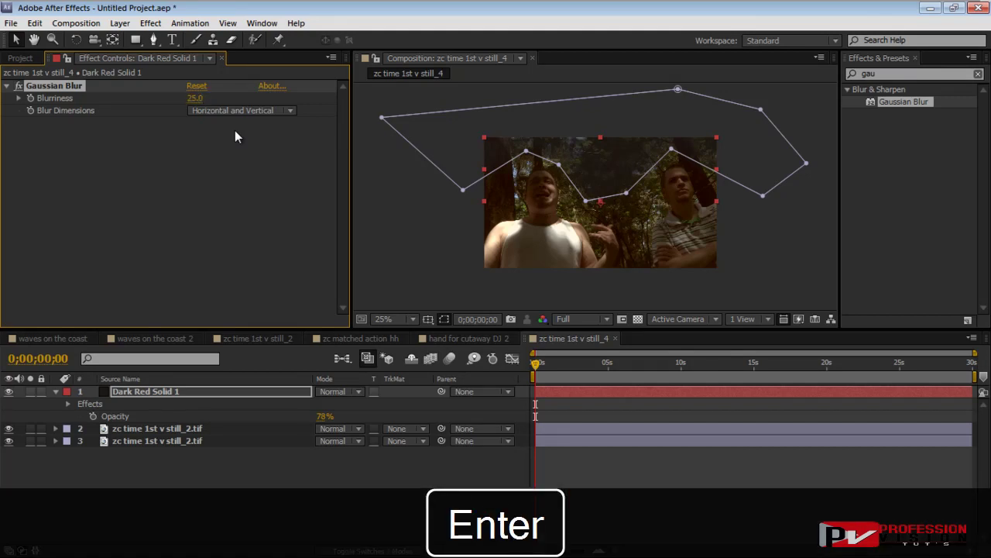
- Increase the dark solid's Gaussian Blur Blurriness to 30
drag(194, 98, 222, 97)
click(195, 98)
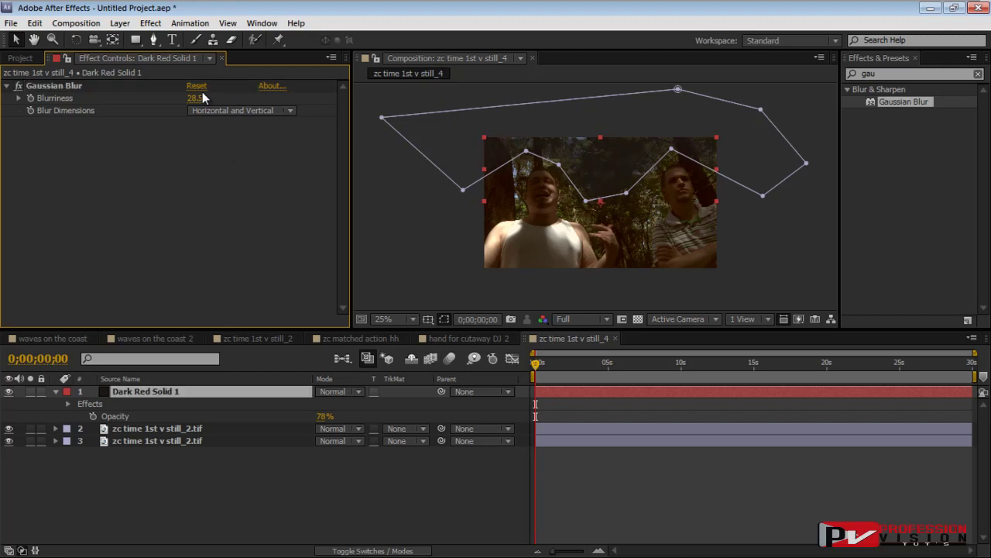
text(30)
key(Return)
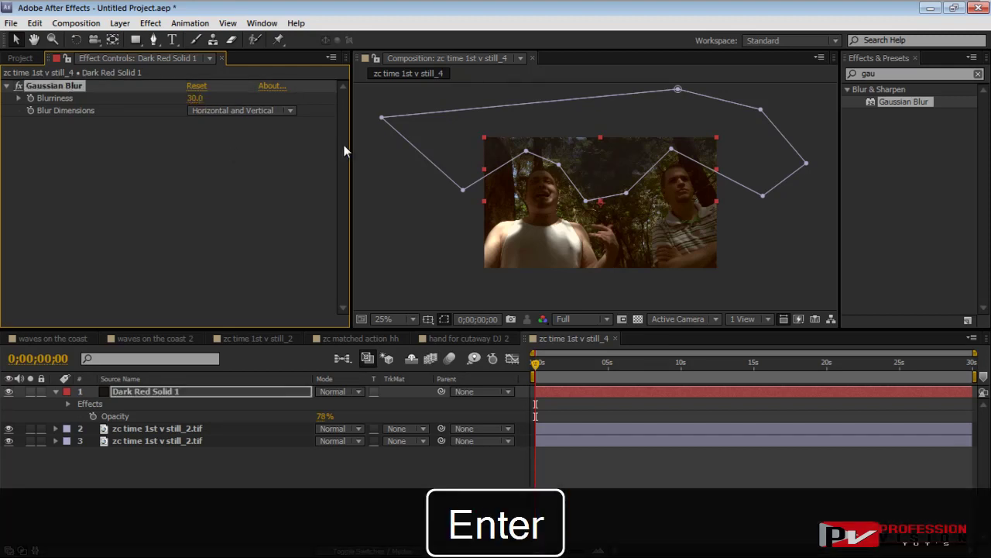
click(305, 471)
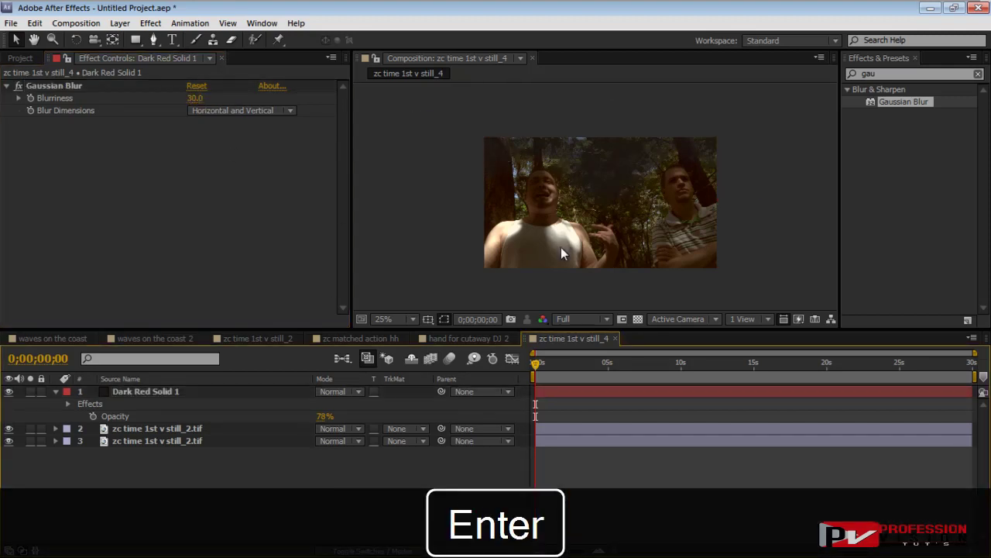
- Try Color Burn on the dark solid, and set its blending mode to Multiply
scroll(561, 247, up, 2)
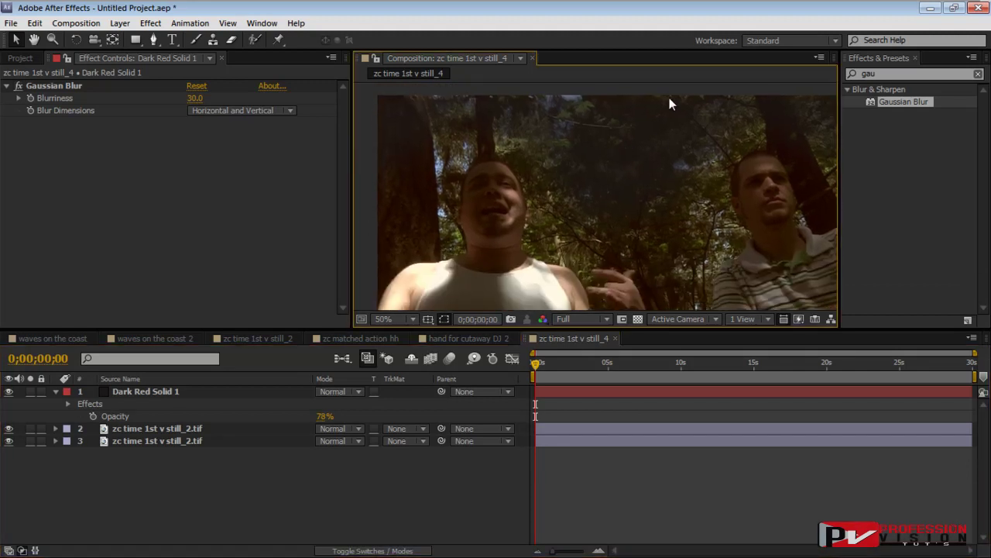
click(276, 391)
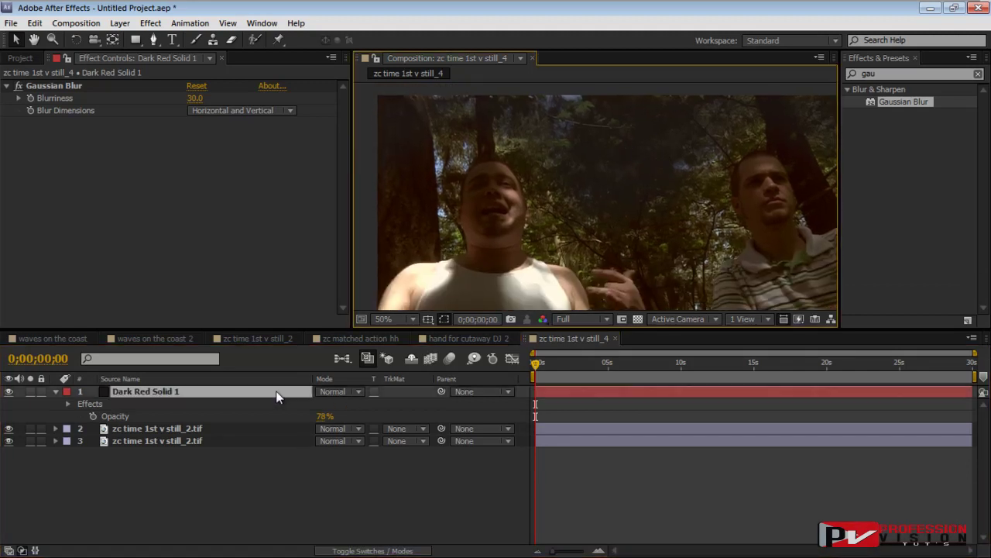
click(326, 391)
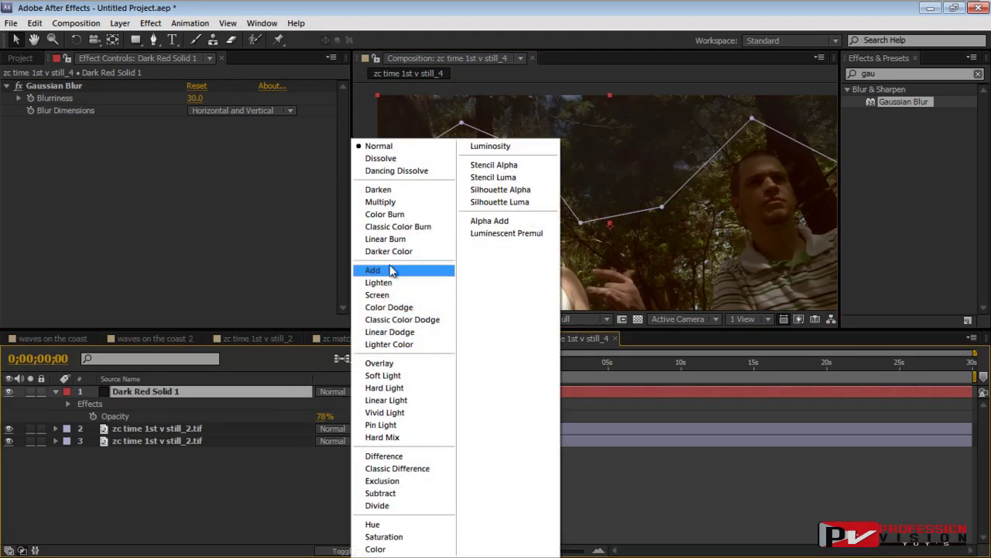
click(400, 216)
click(343, 392)
click(394, 202)
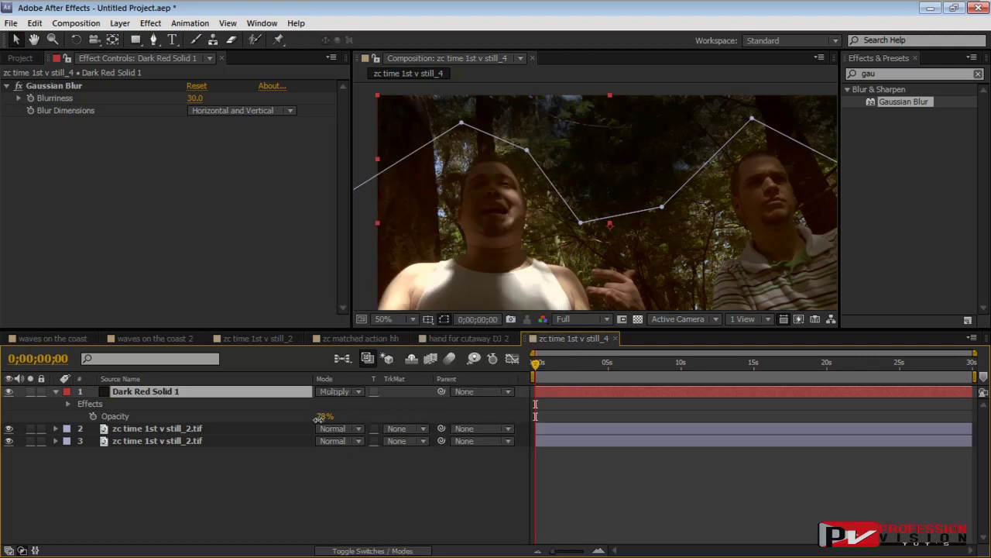
- Lower the dark solid's Opacity to 72% and inspect the darkened forest in the full frame and up close
drag(315, 419, 313, 419)
click(315, 456)
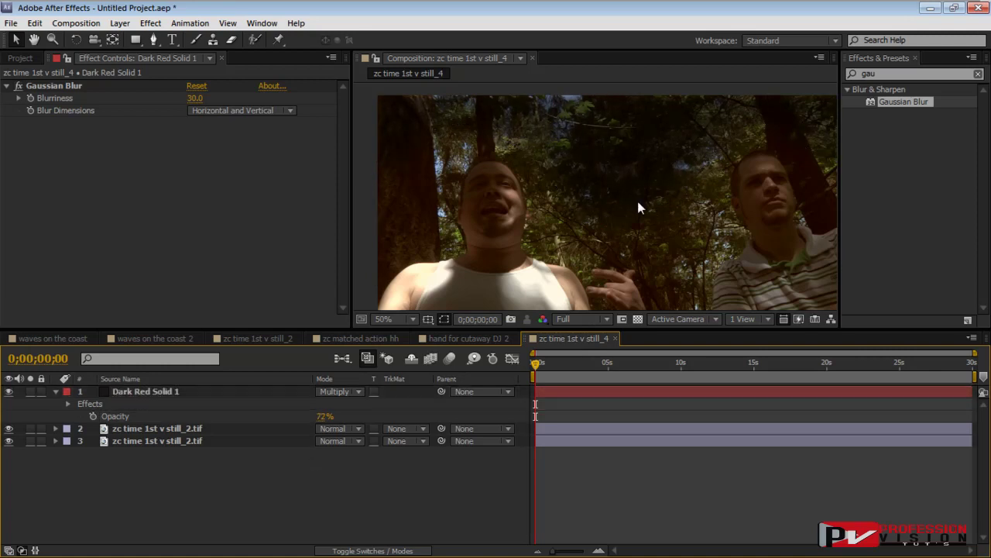
scroll(638, 203, down, 2)
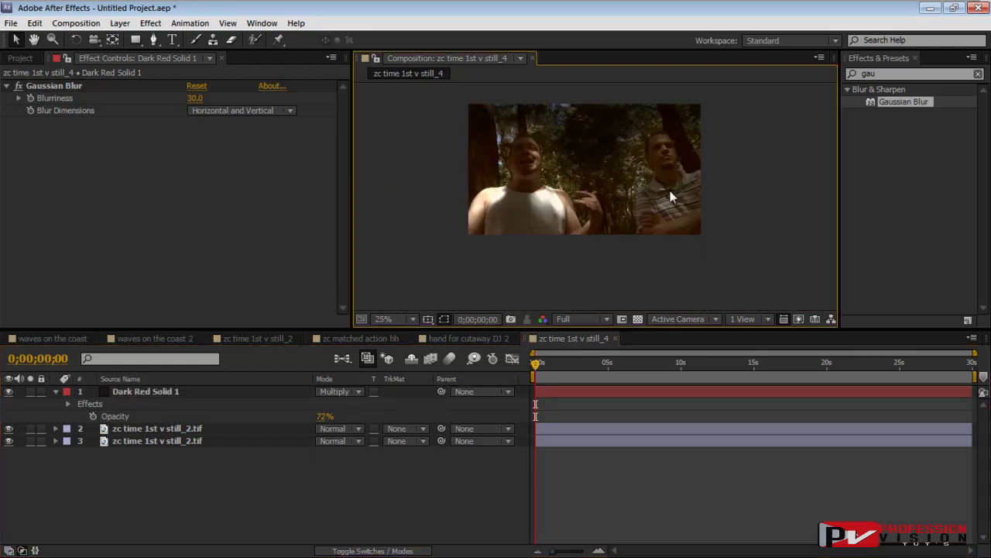
scroll(669, 191, up, 2)
drag(669, 190, 686, 208)
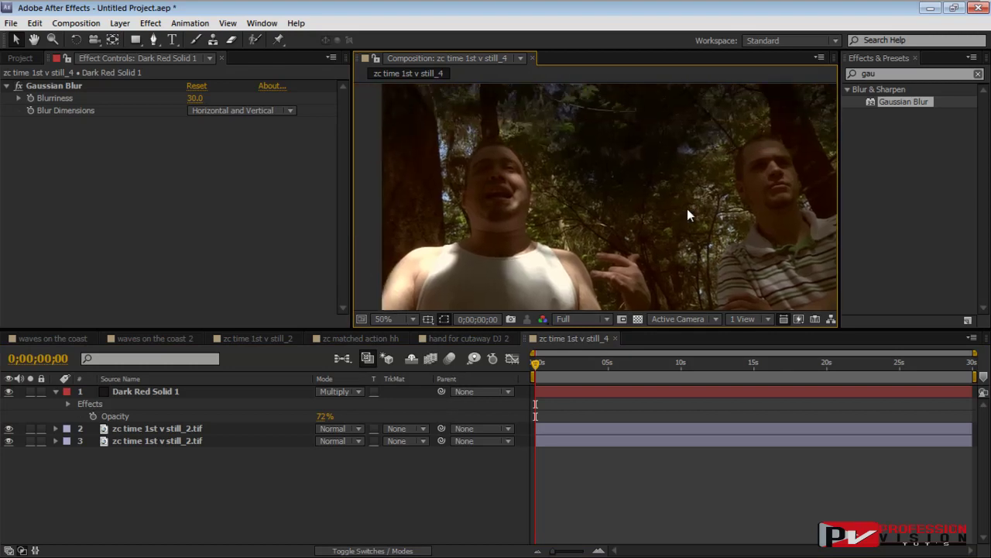
- Change the dark solid's blending mode to Darker Color and check the darkened foliage in the full frame
click(338, 392)
click(414, 256)
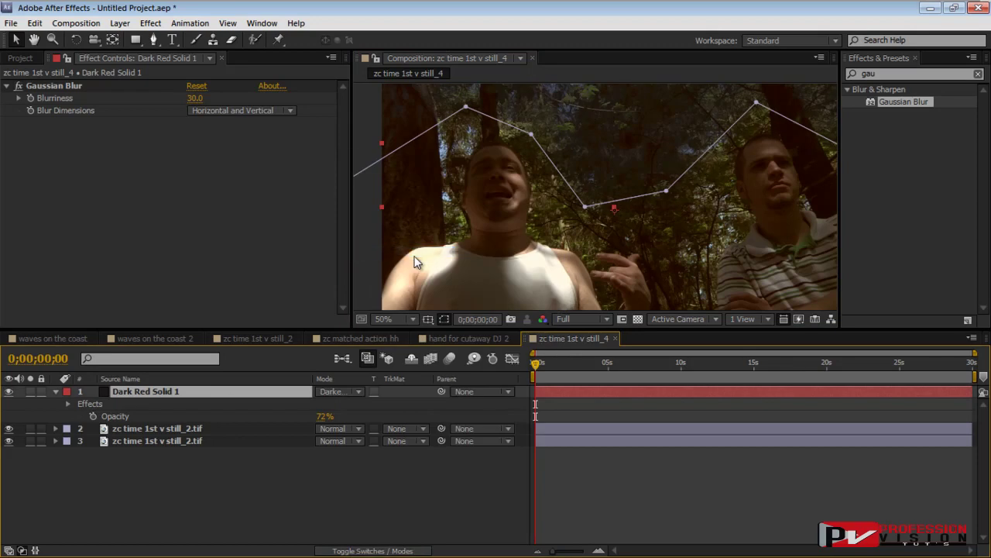
scroll(573, 187, down, 2)
click(431, 468)
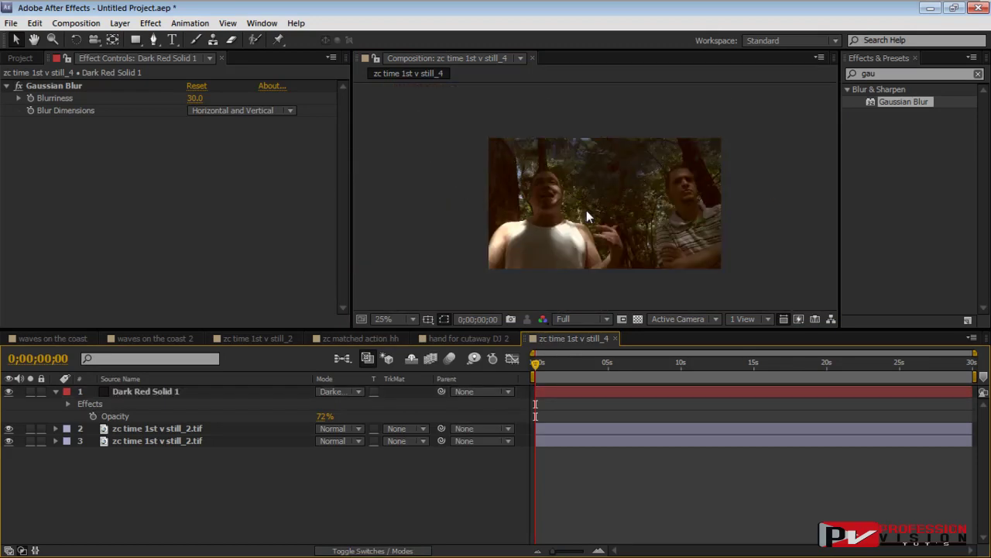
- Set the dark solid's Opacity to 75% and collapse the layer's properties
click(325, 416)
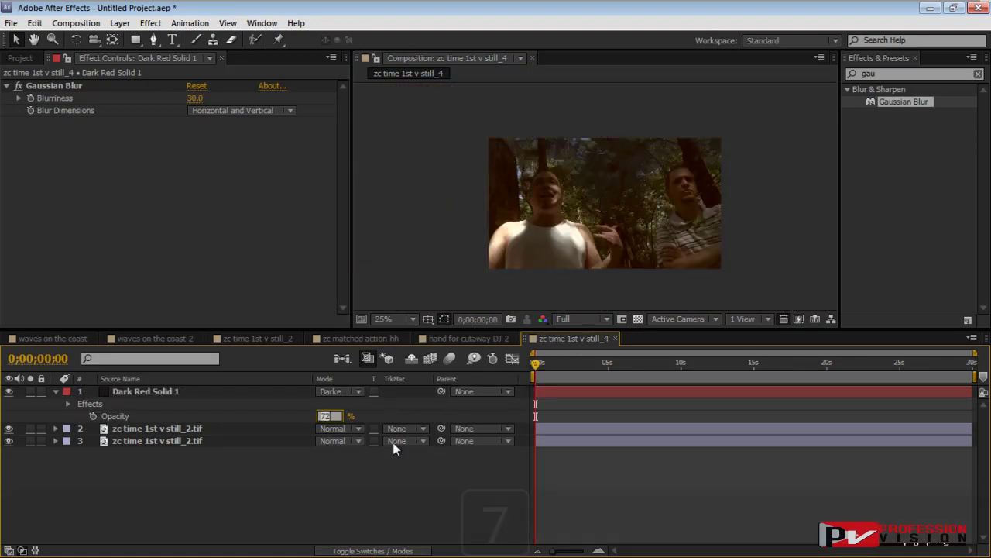
text(75)
key(Return)
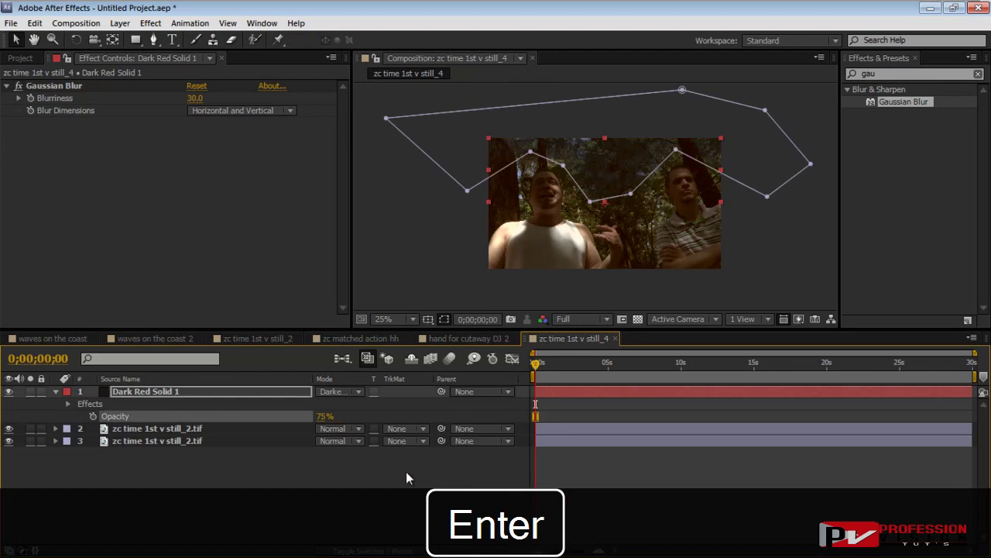
click(406, 470)
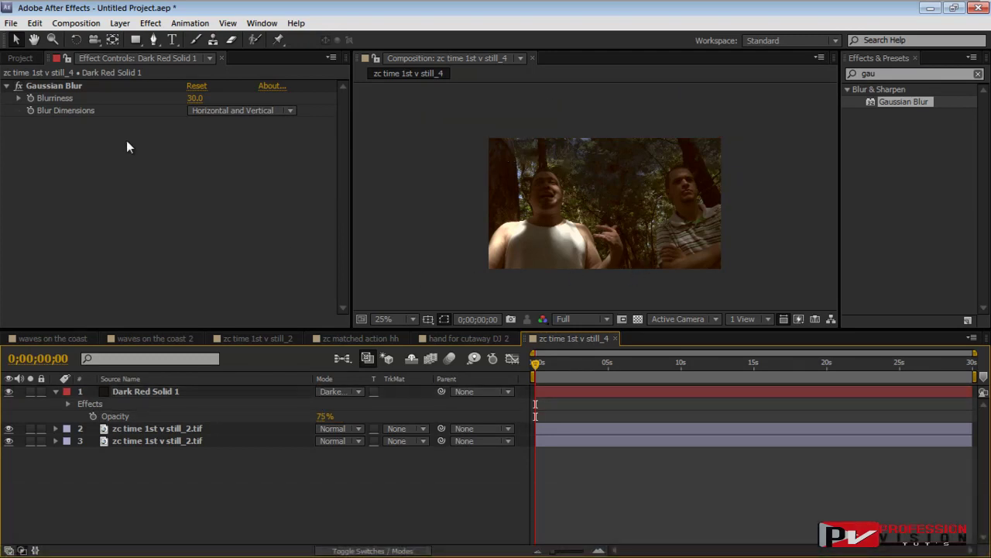
click(55, 391)
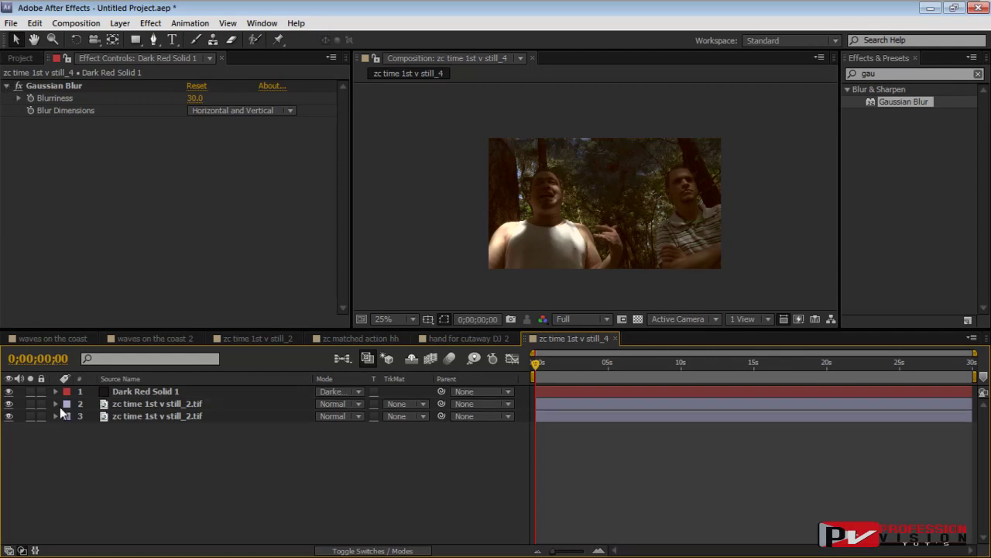
- Compare the grade before and after by temporarily hiding the dark solid and disabling Color Finesse 3 on the bottom still layer
click(9, 393)
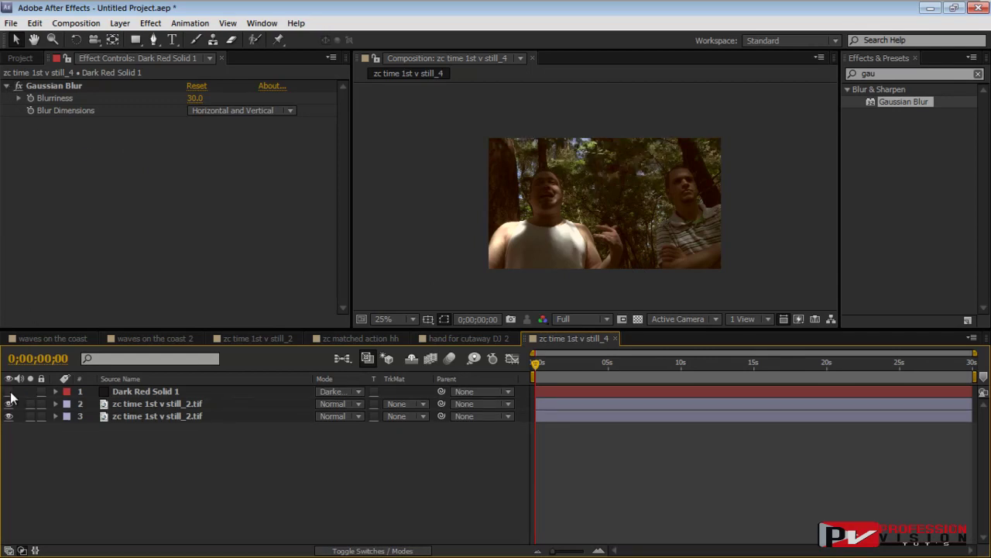
click(122, 405)
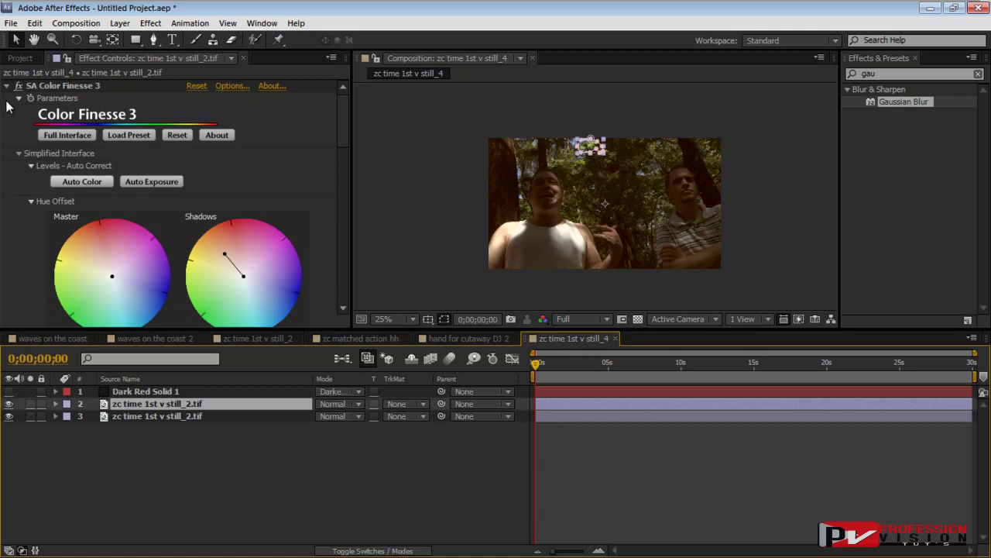
click(158, 414)
click(20, 86)
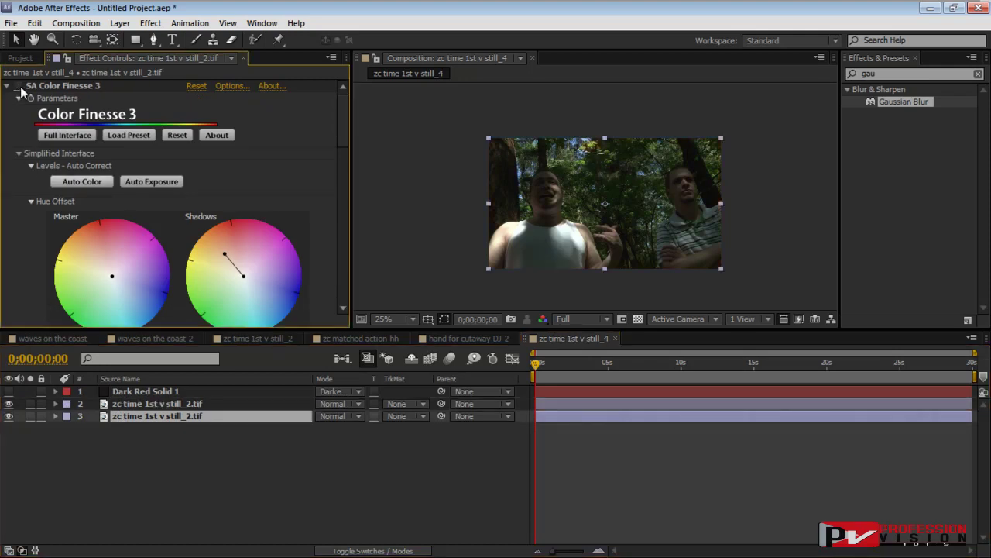
click(19, 86)
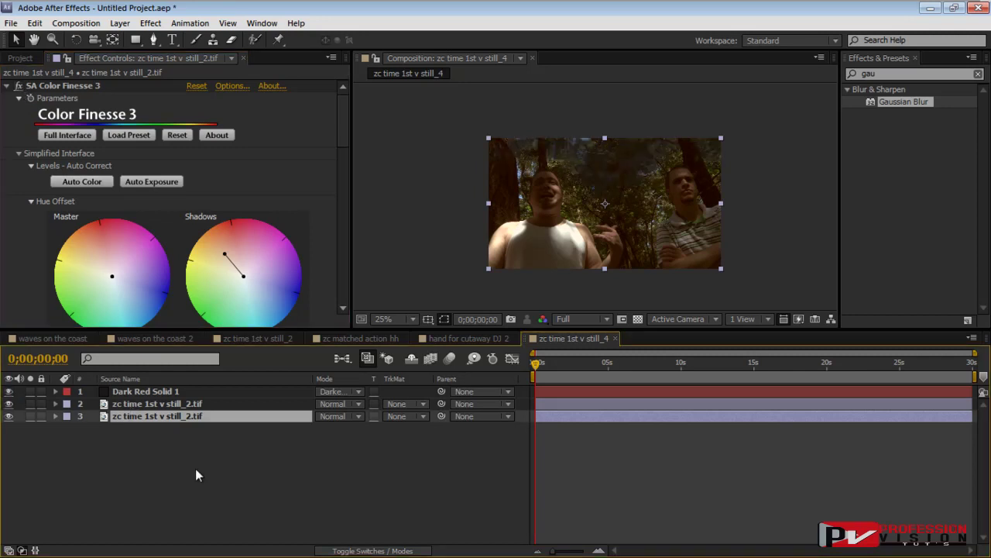
click(255, 485)
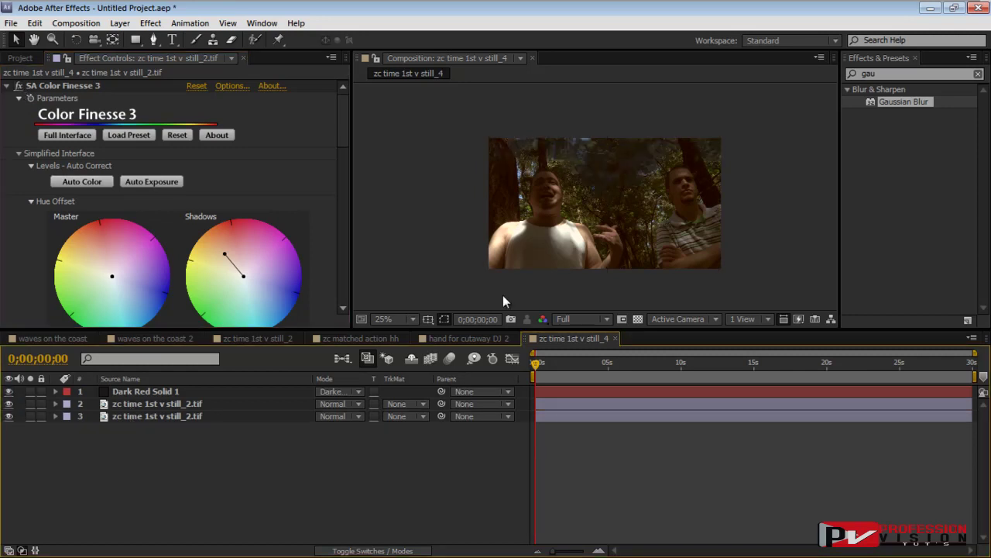